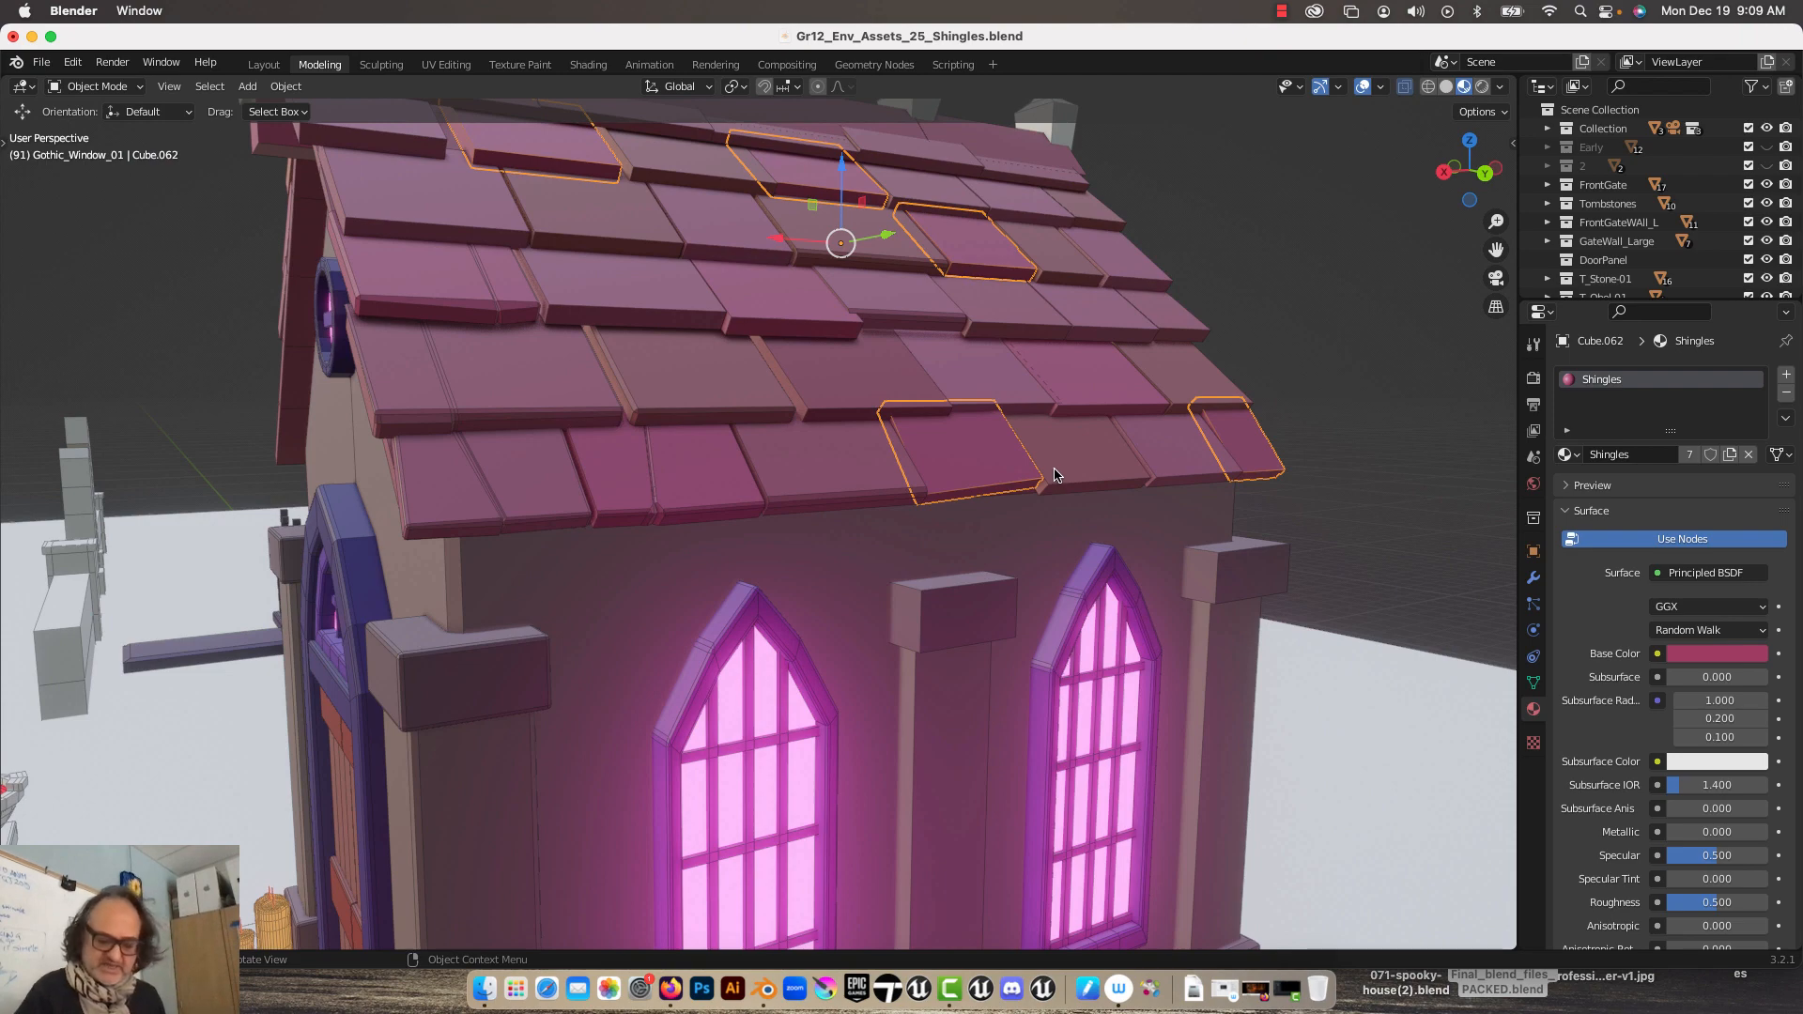
Step: Enter Edit Mode on the selected roof shingles with edge selection and turn X-ray off
middle_click_drag(1054, 475, 1054, 474)
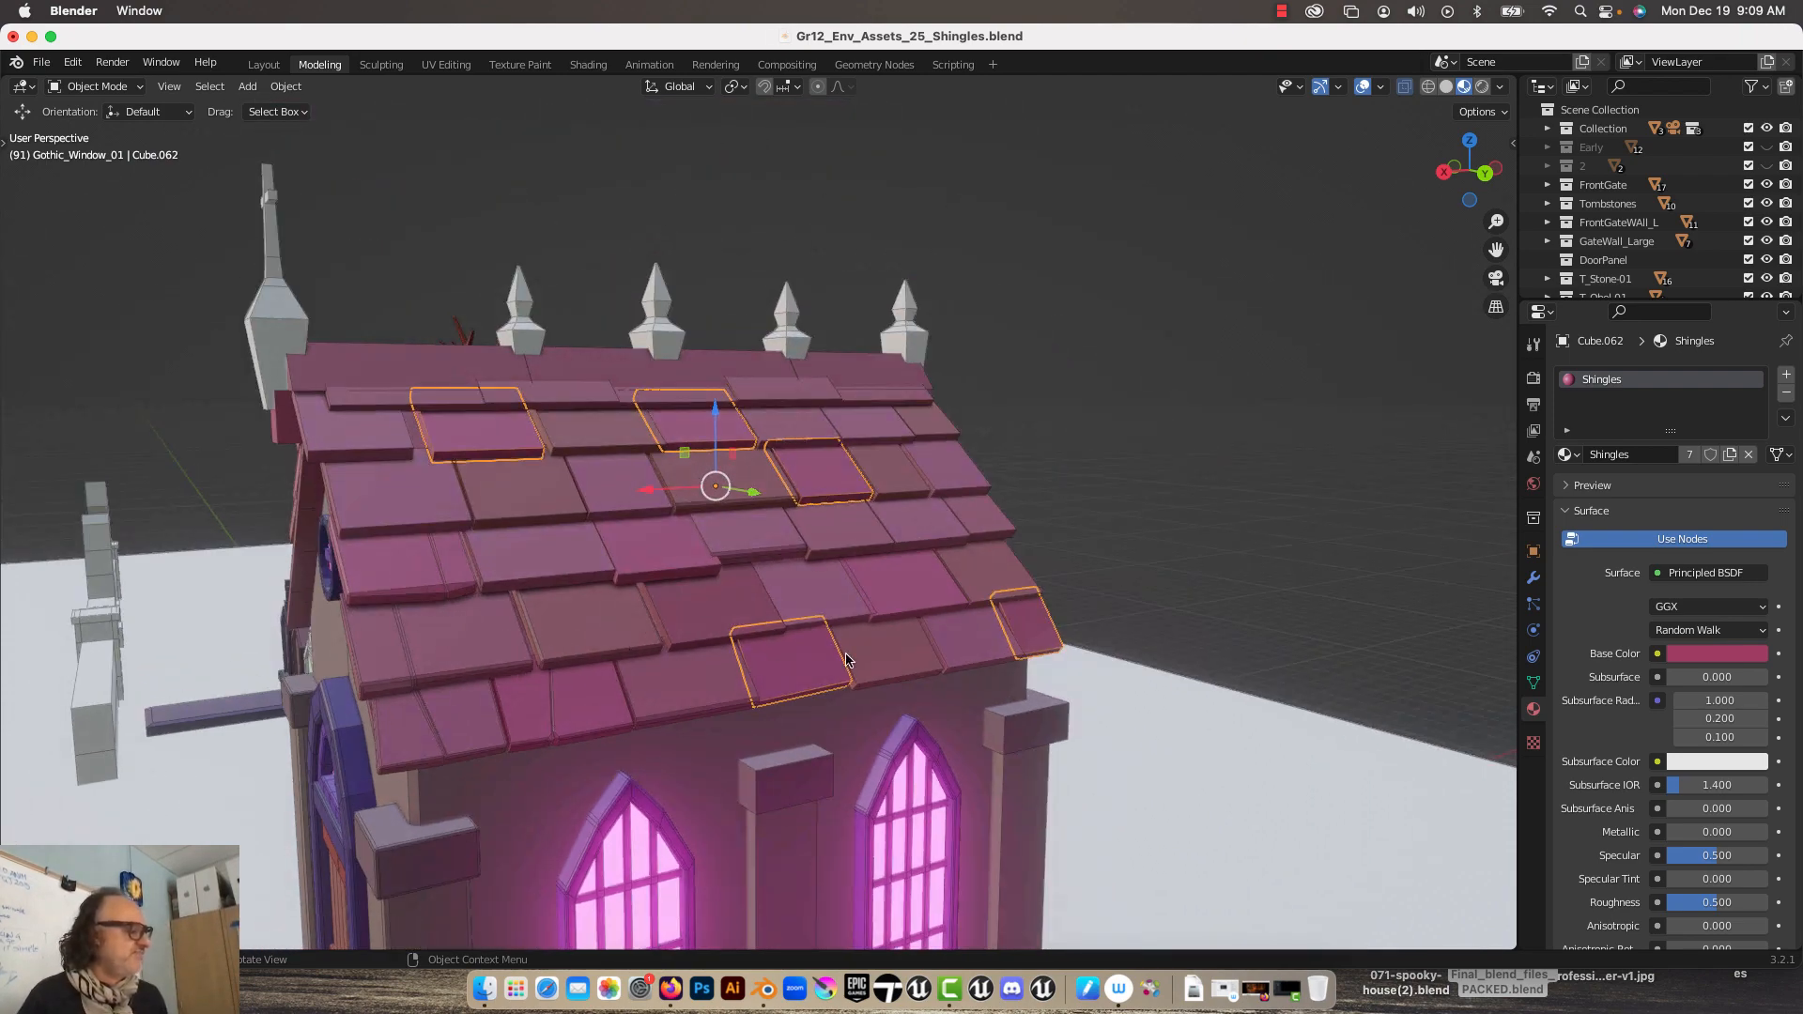
scroll(846, 659, "up", 4)
scroll(941, 702, "up", 2)
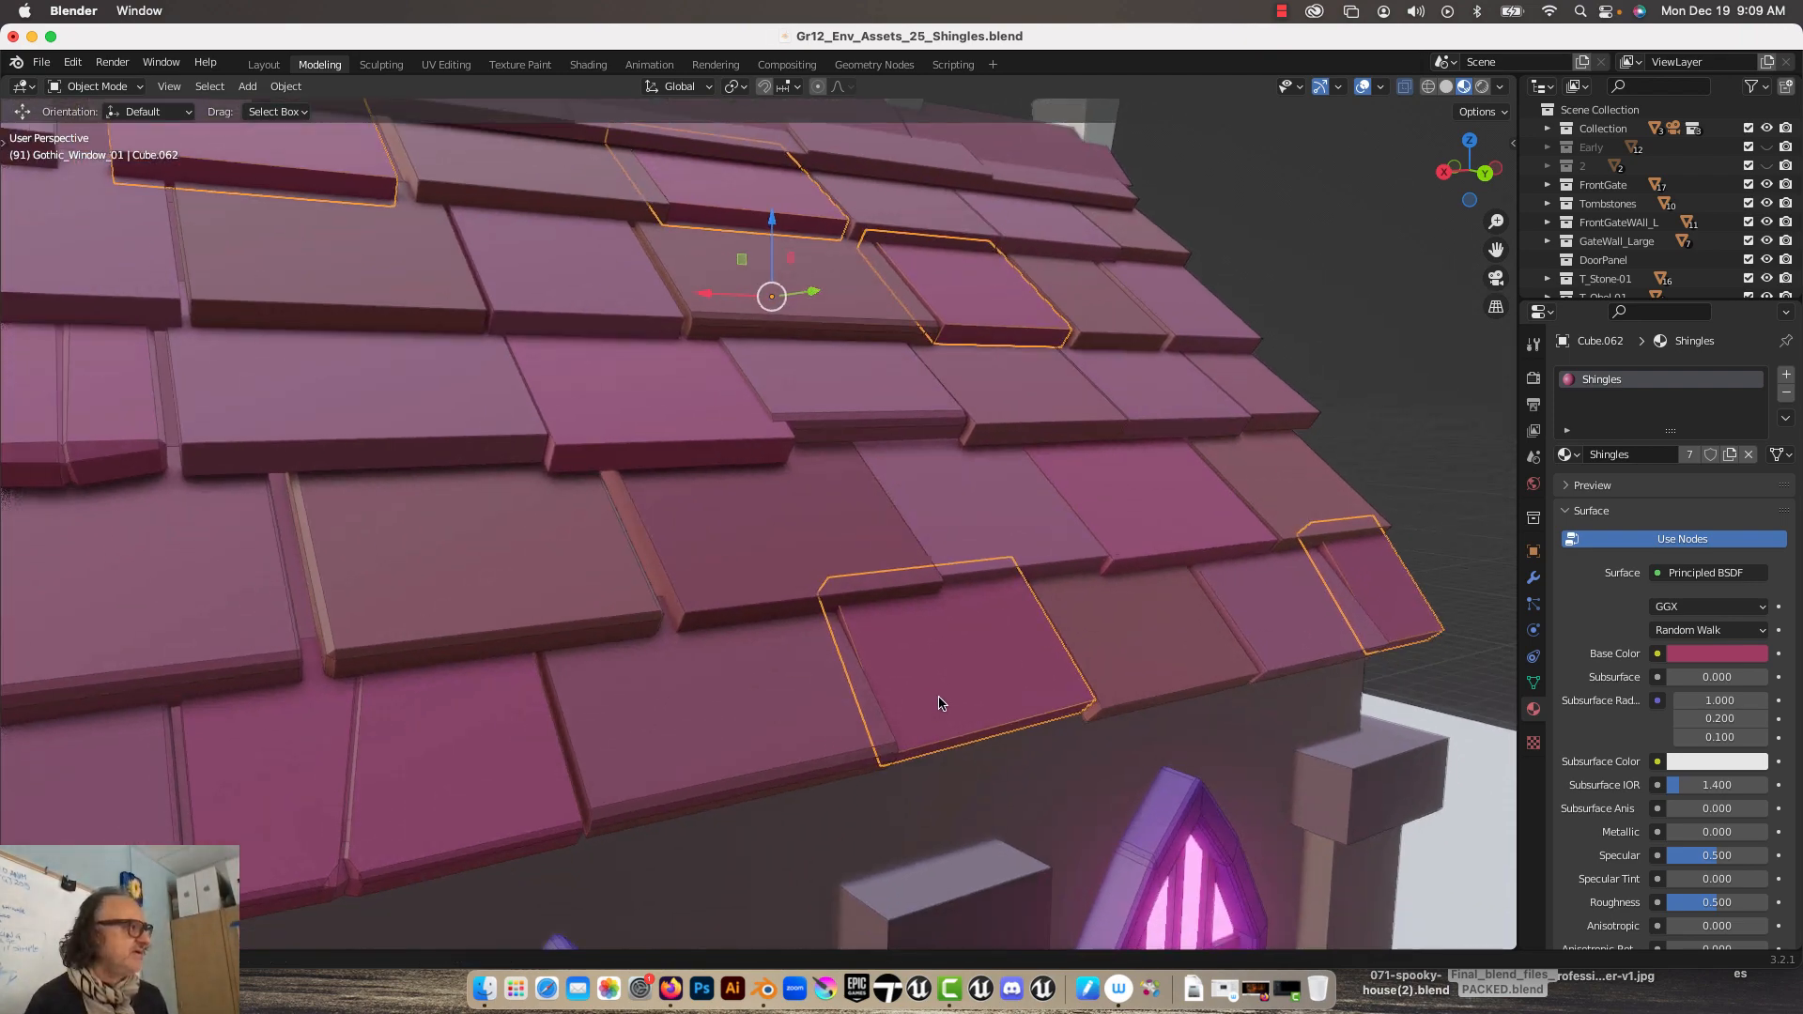
middle_click_drag(941, 702, 1026, 705)
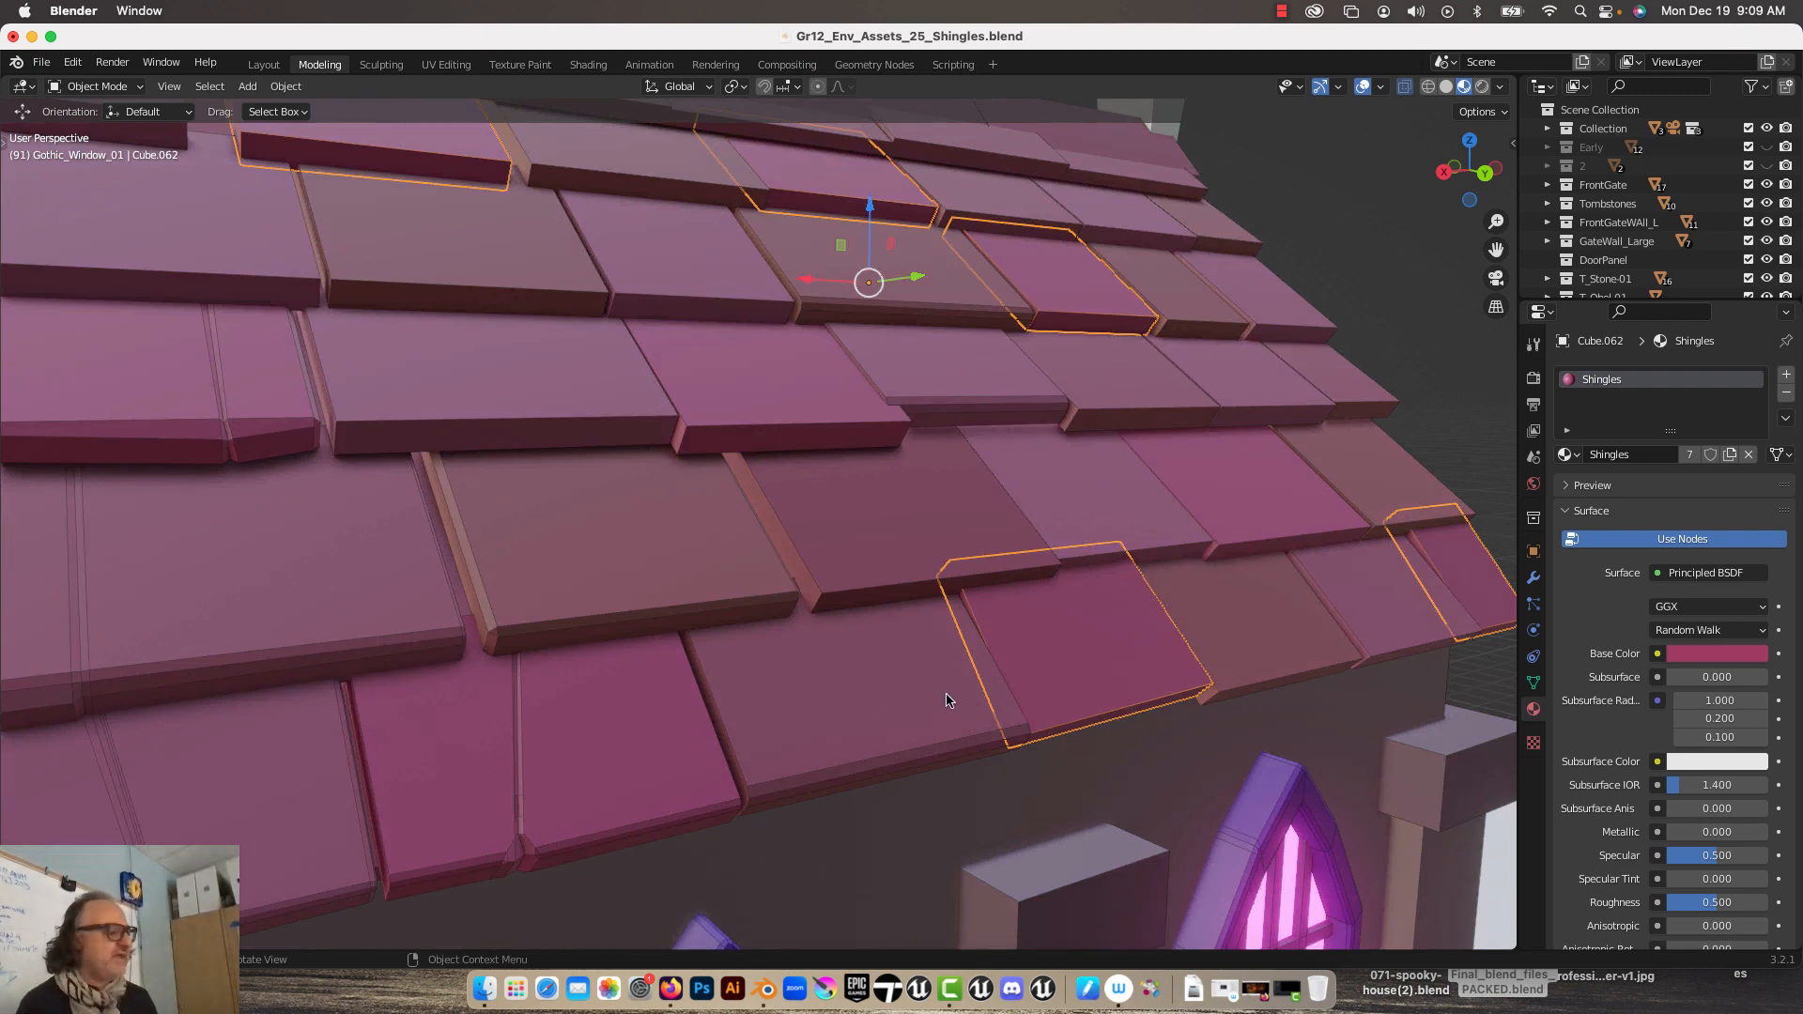
key("Tab")
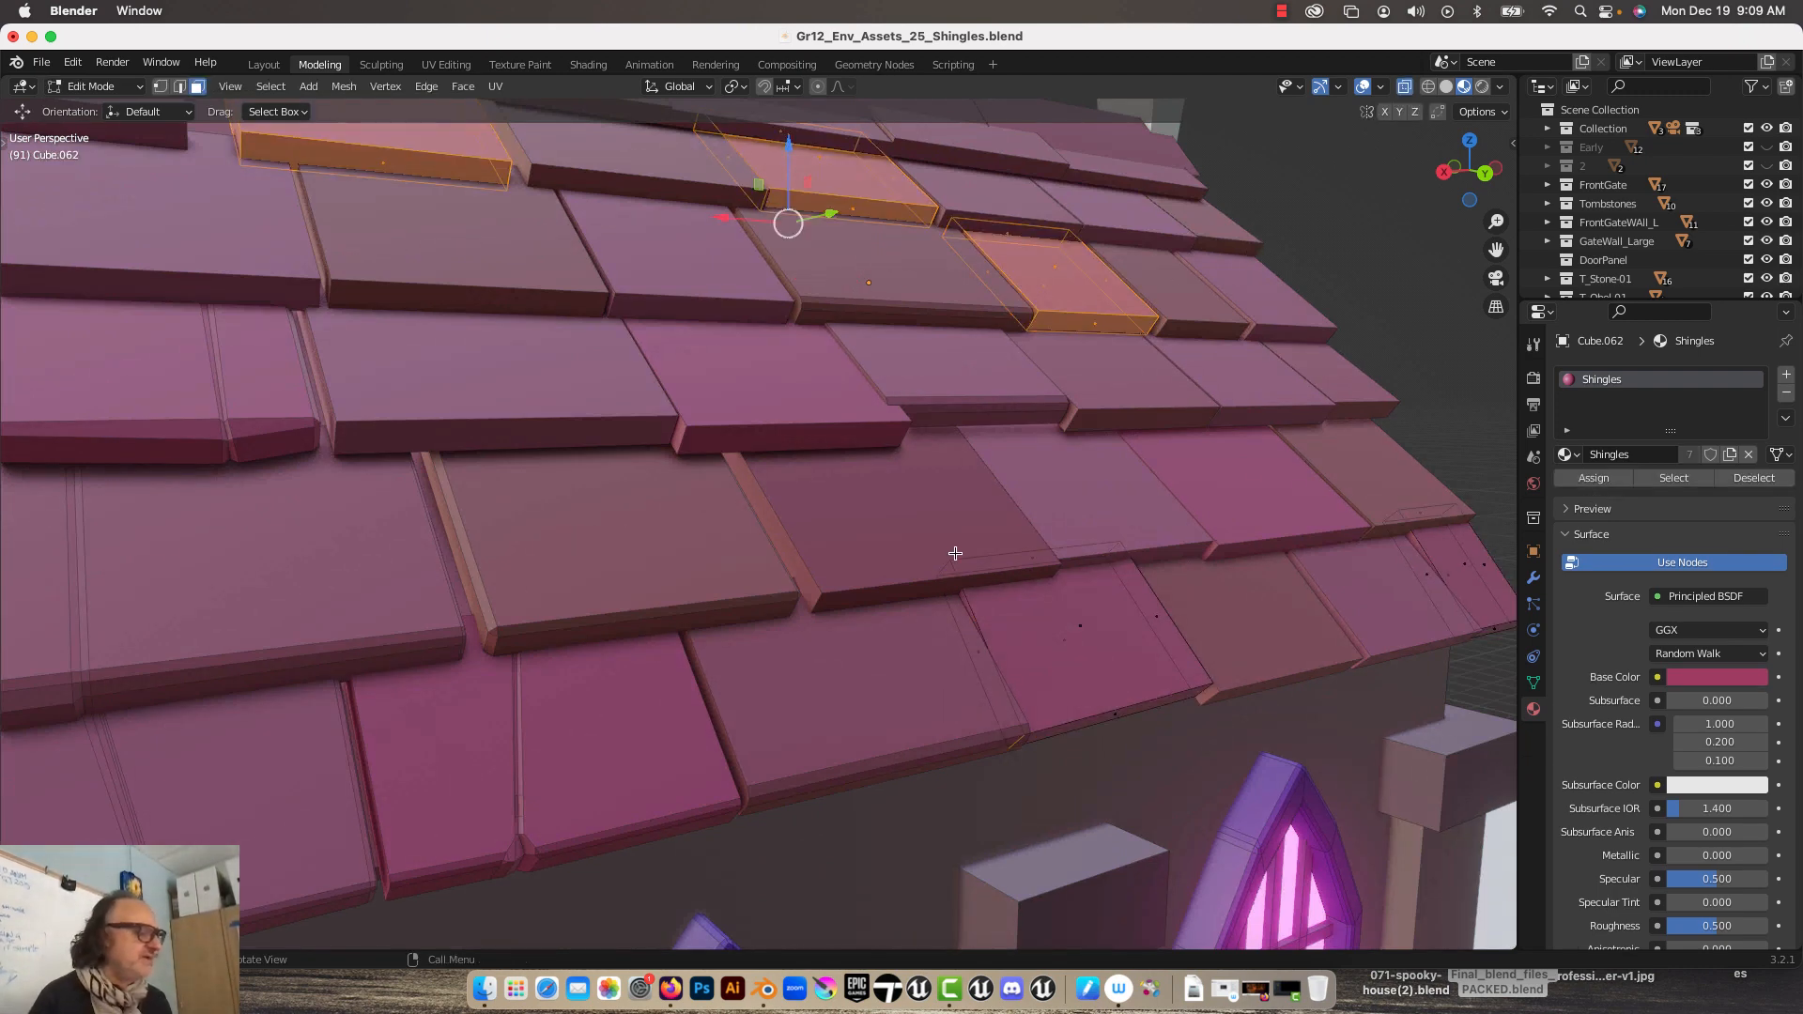
key("2")
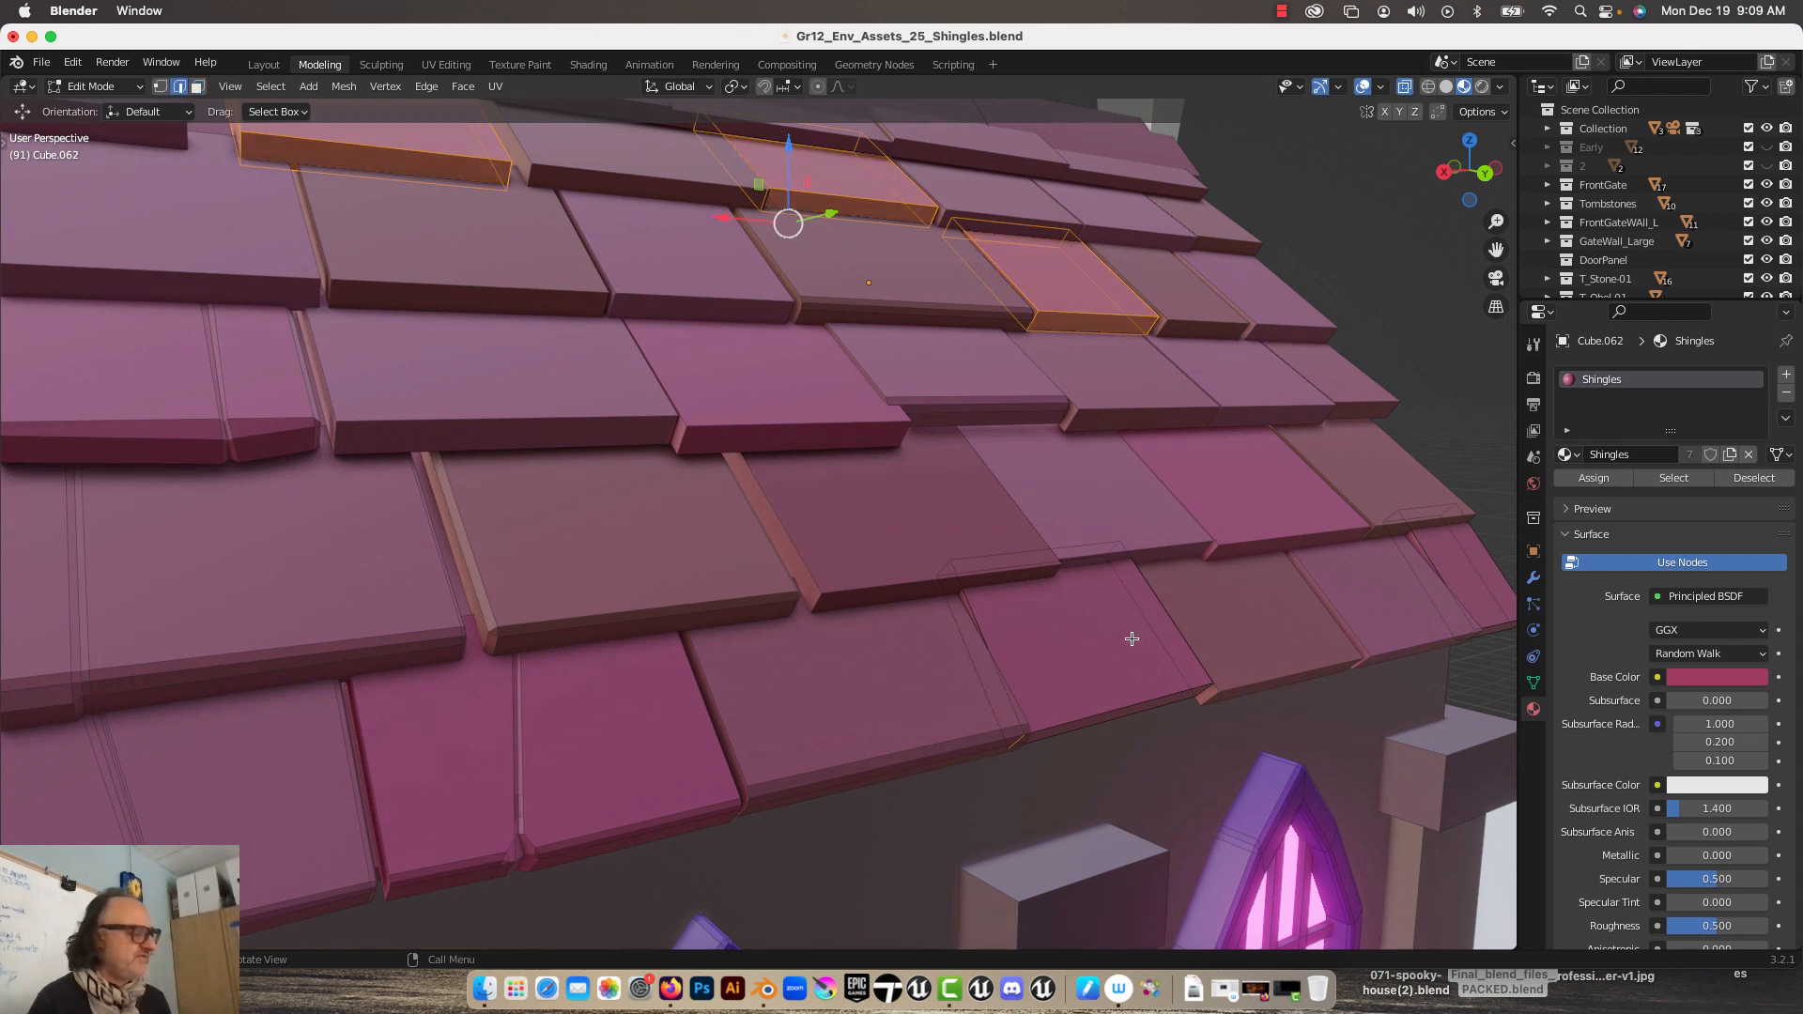
left_click(1406, 92)
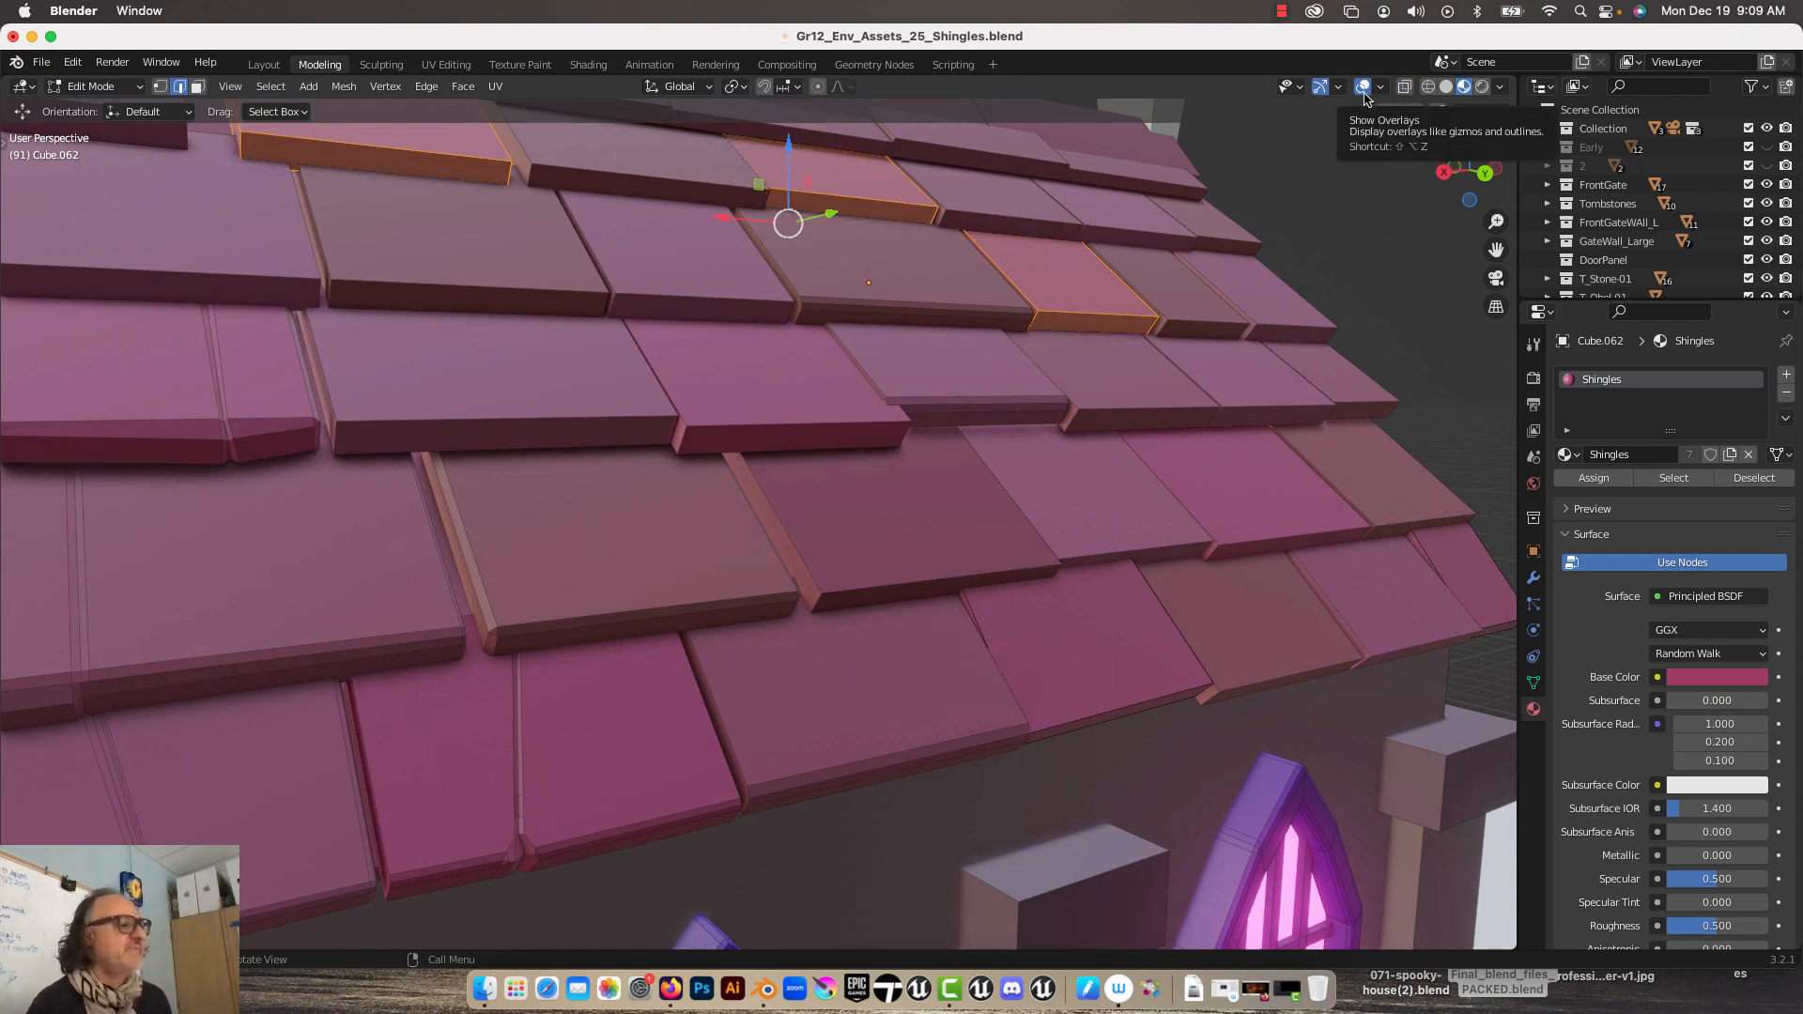
Step: Bevel the upper front edge of the magenta shingle in the lowest row by about 0.0417 m with one segment
middle_click_drag(1141, 442, 1076, 406)
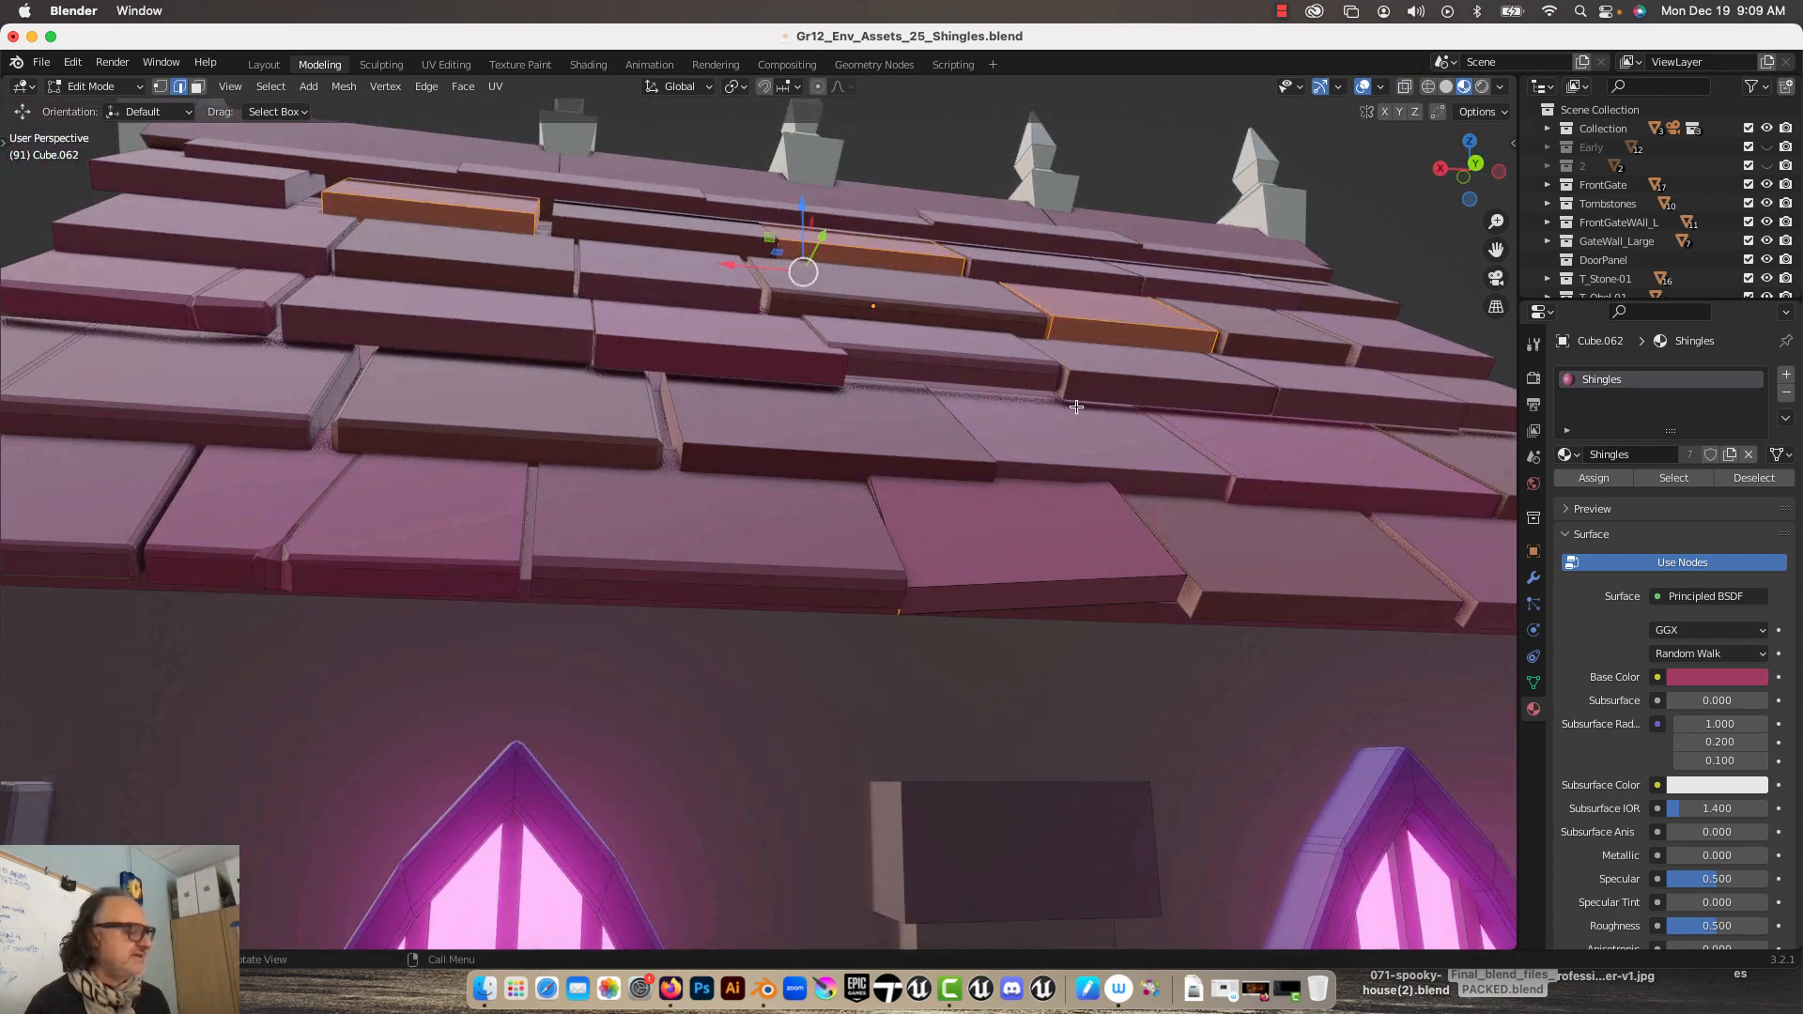
middle_click_drag(1083, 569, 1091, 588)
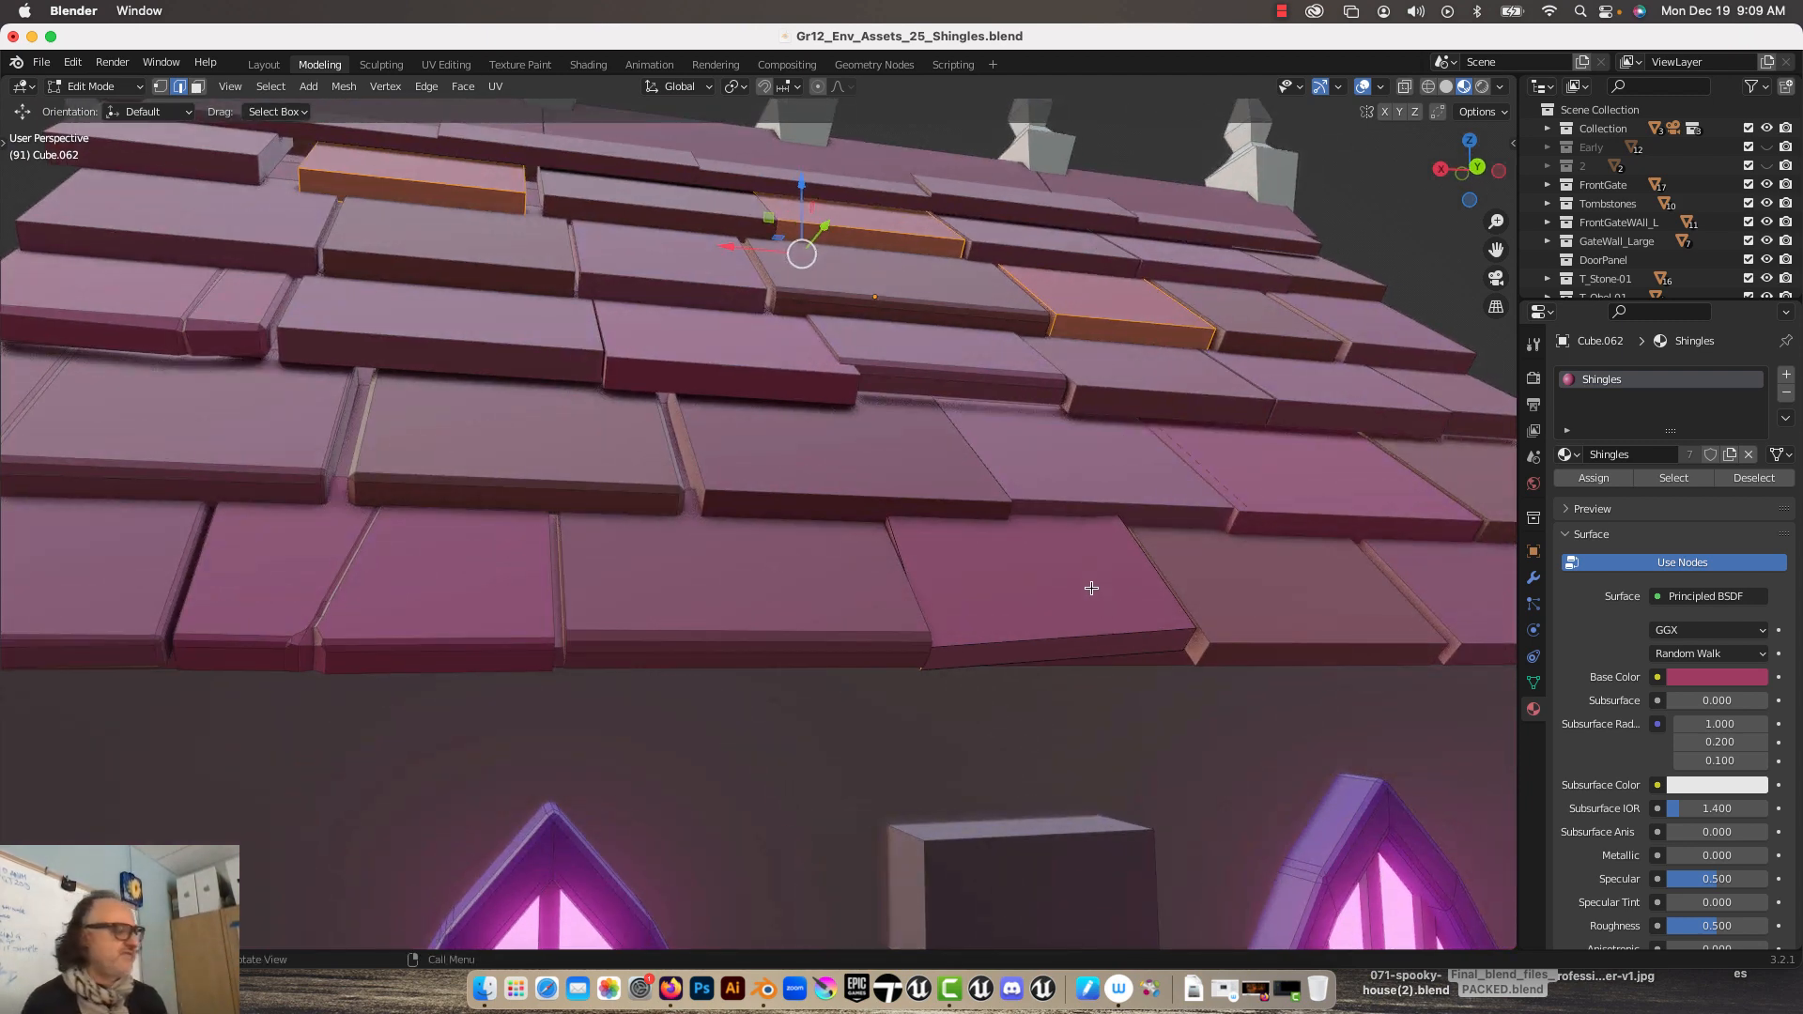
left_click(1126, 631)
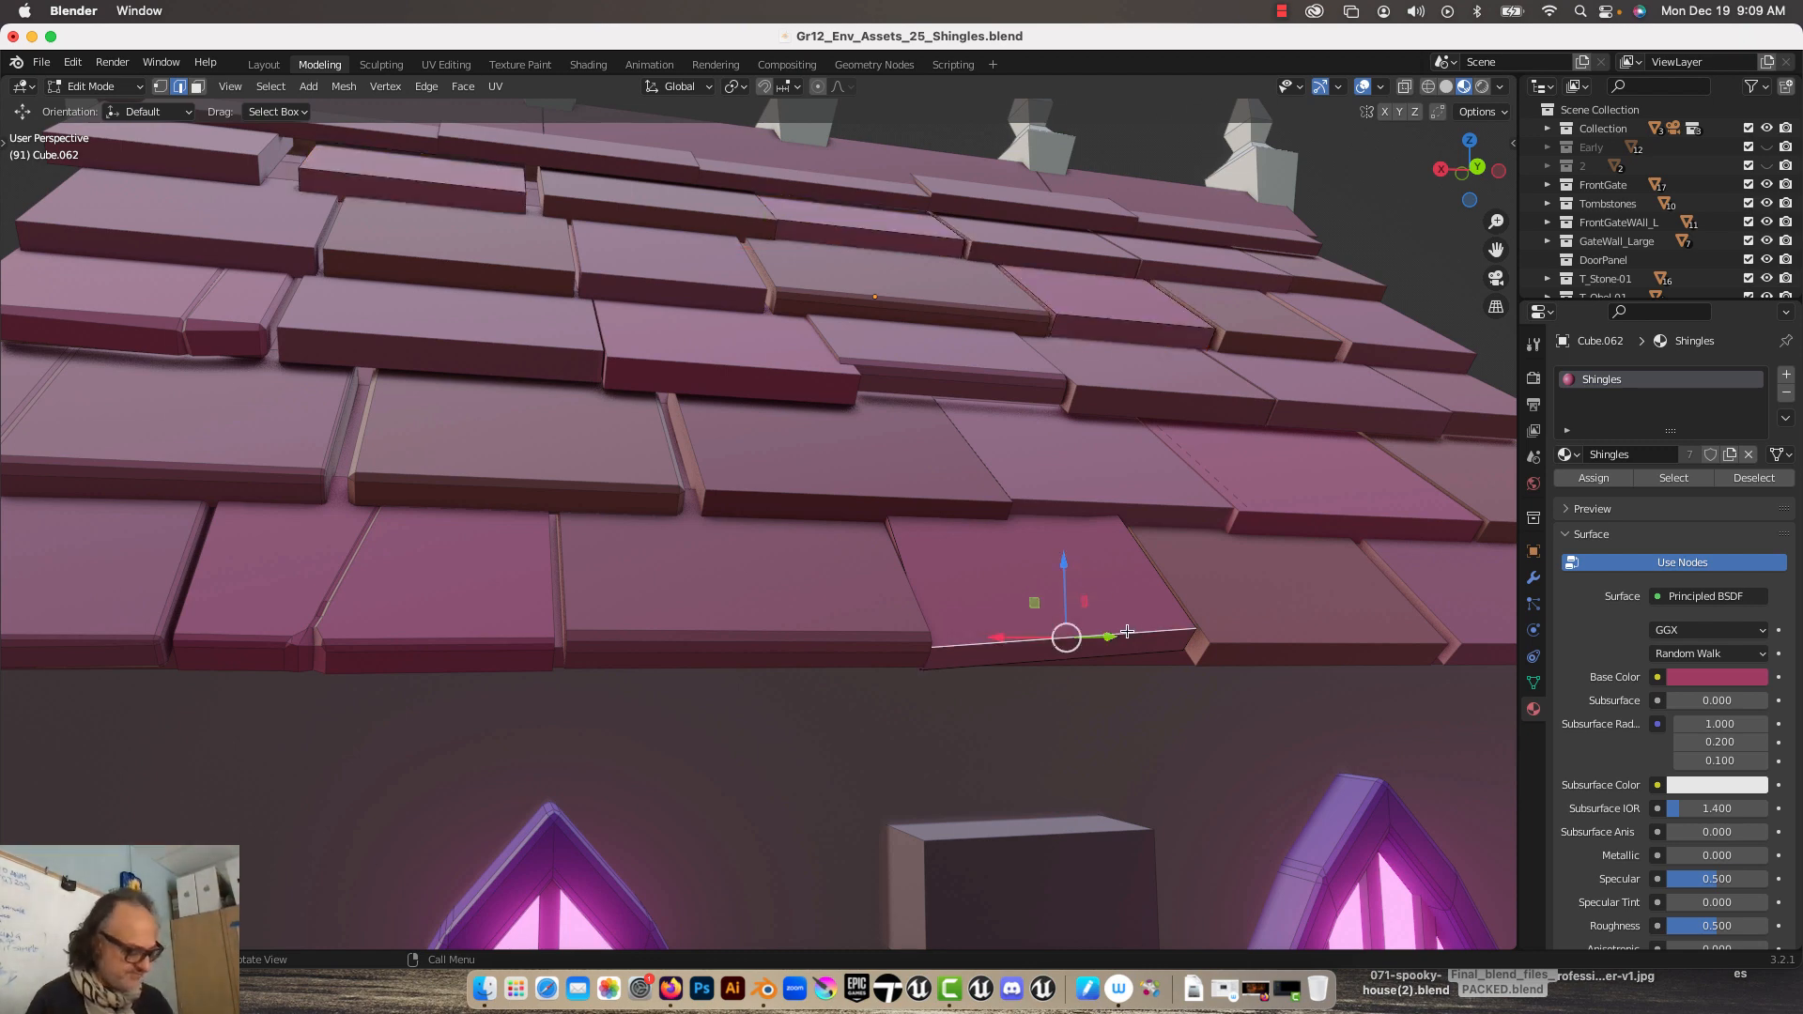
key("ctrl+b")
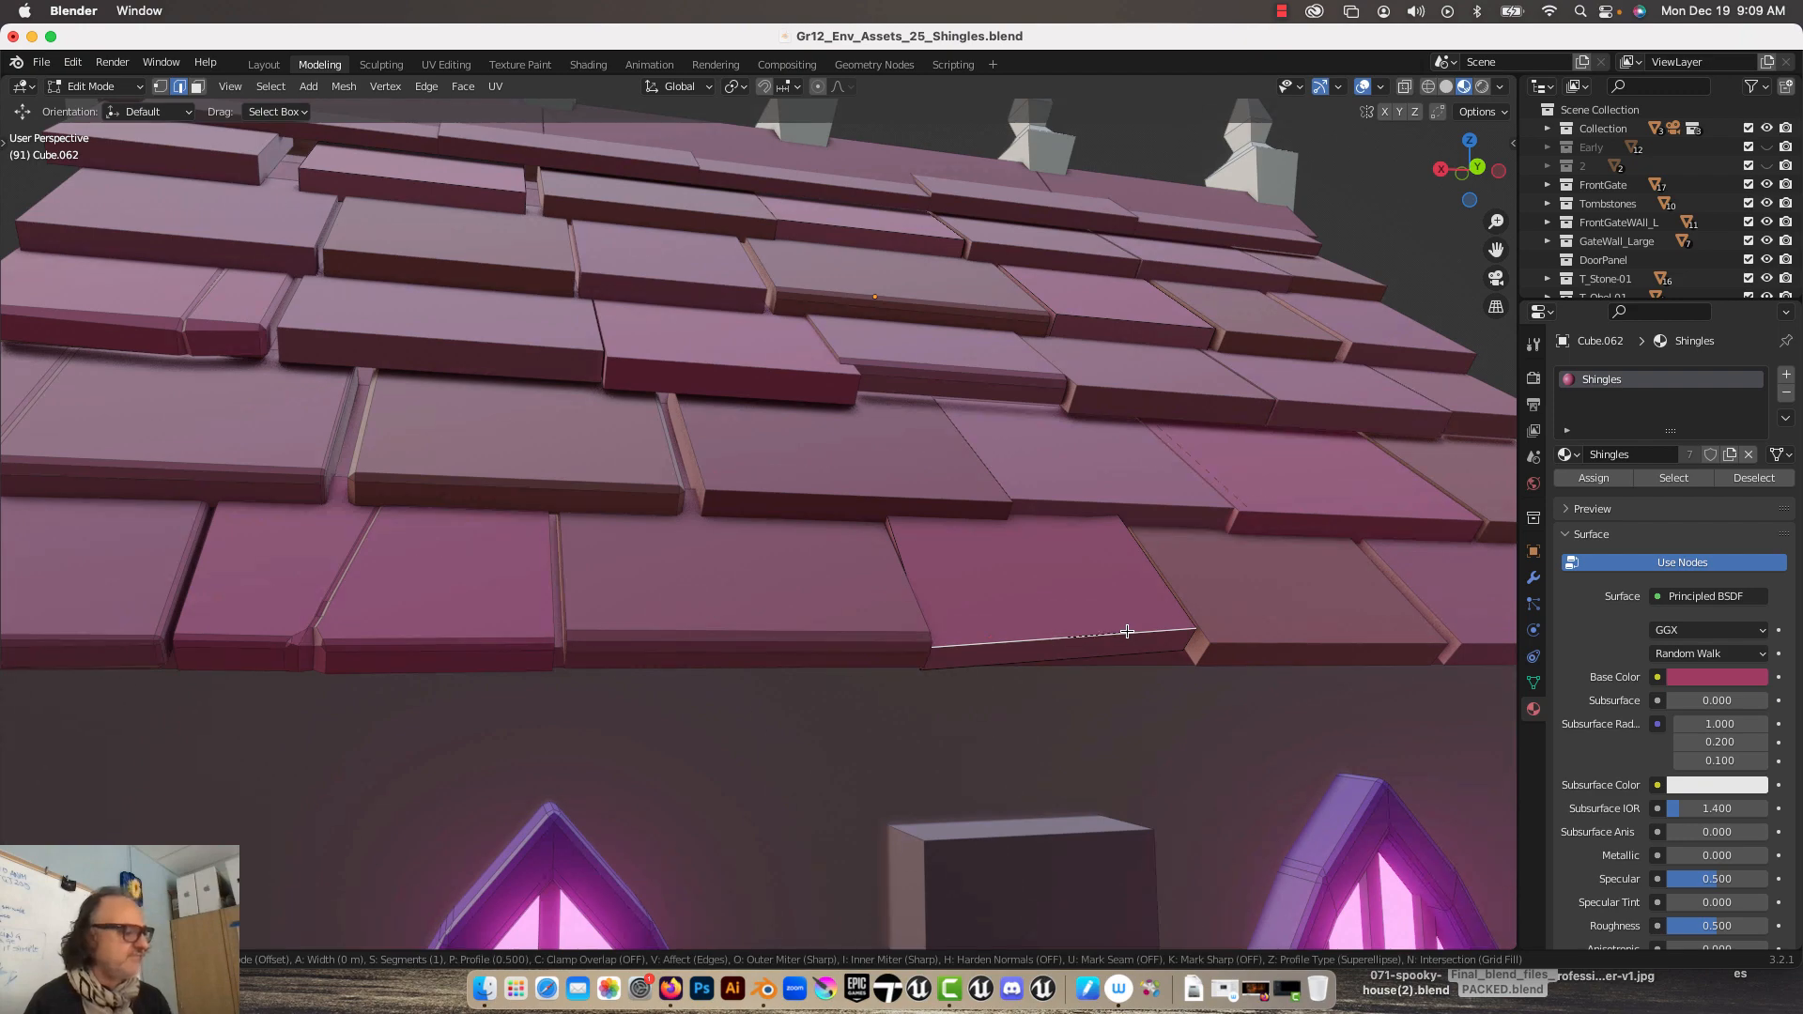
left_click(1021, 577)
mouse_move(1033, 554)
middle_mouse_down()
mouse_move(1000, 542)
mouse_move(1049, 575)
middle_mouse_up()
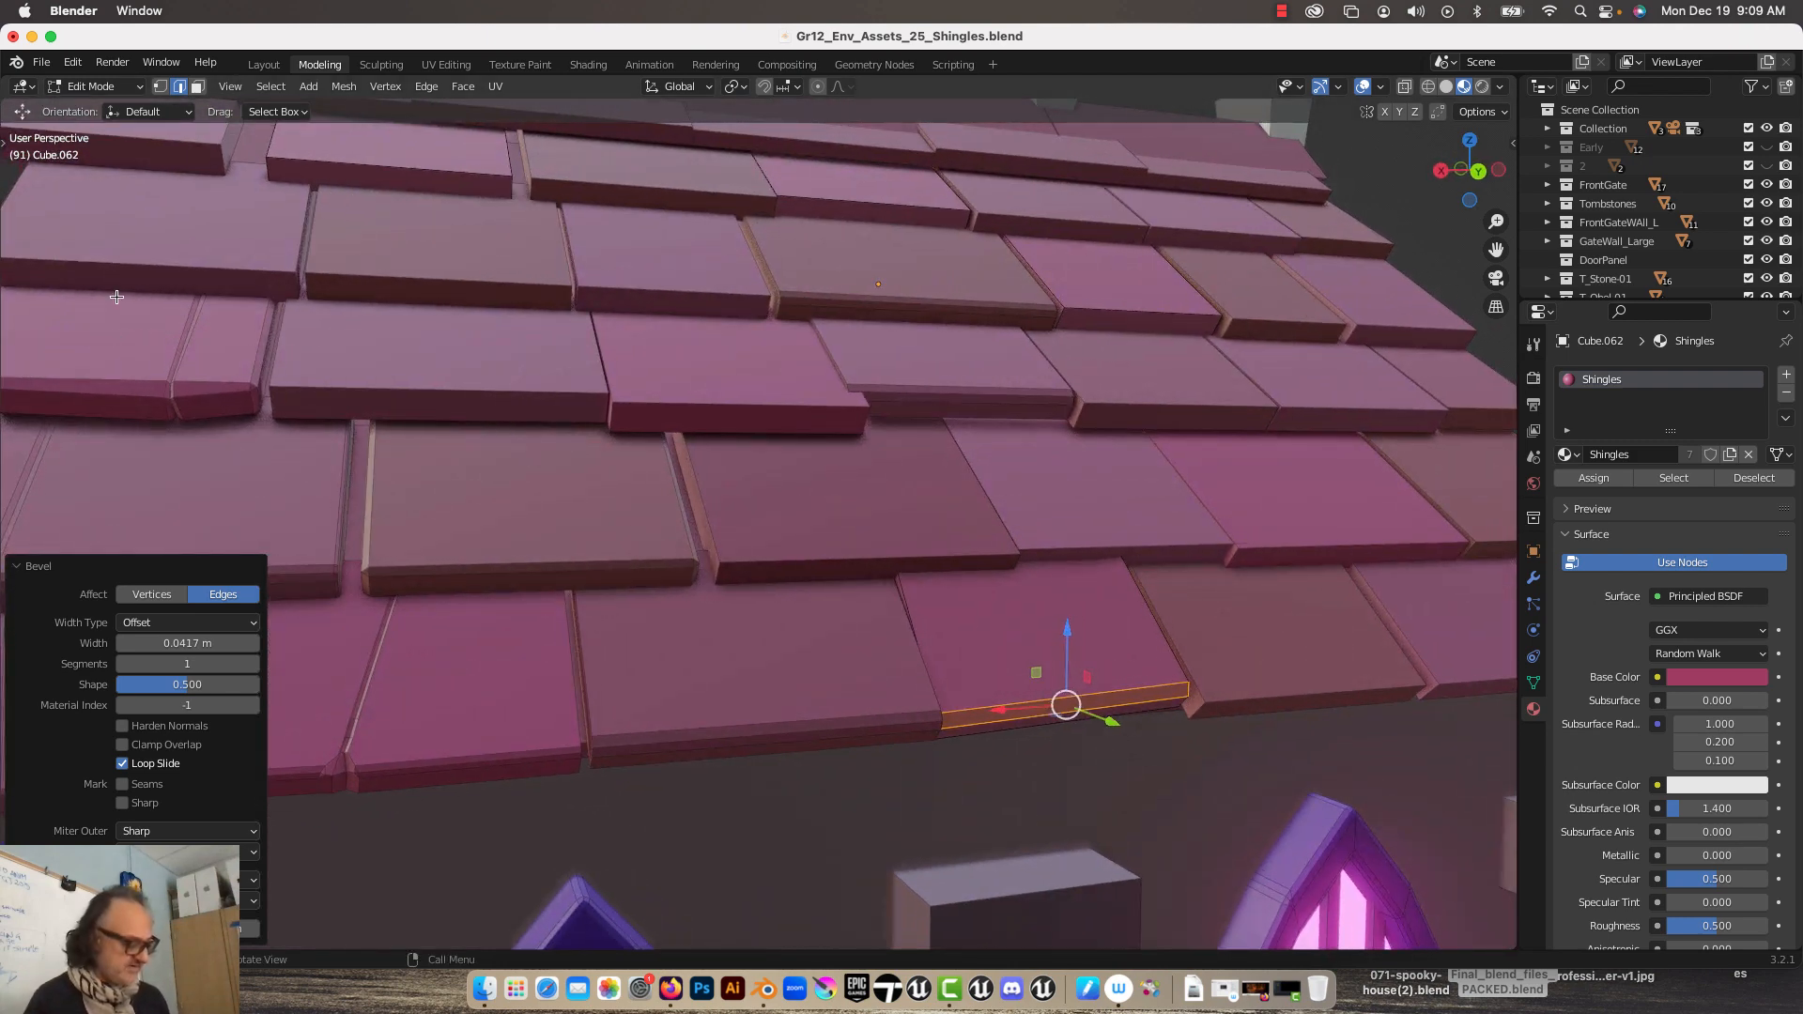
Step: Add one lengthwise loop cut to the beveled shingle, slid off centre to a factor of 0.250, and return to the Move tool
key("t")
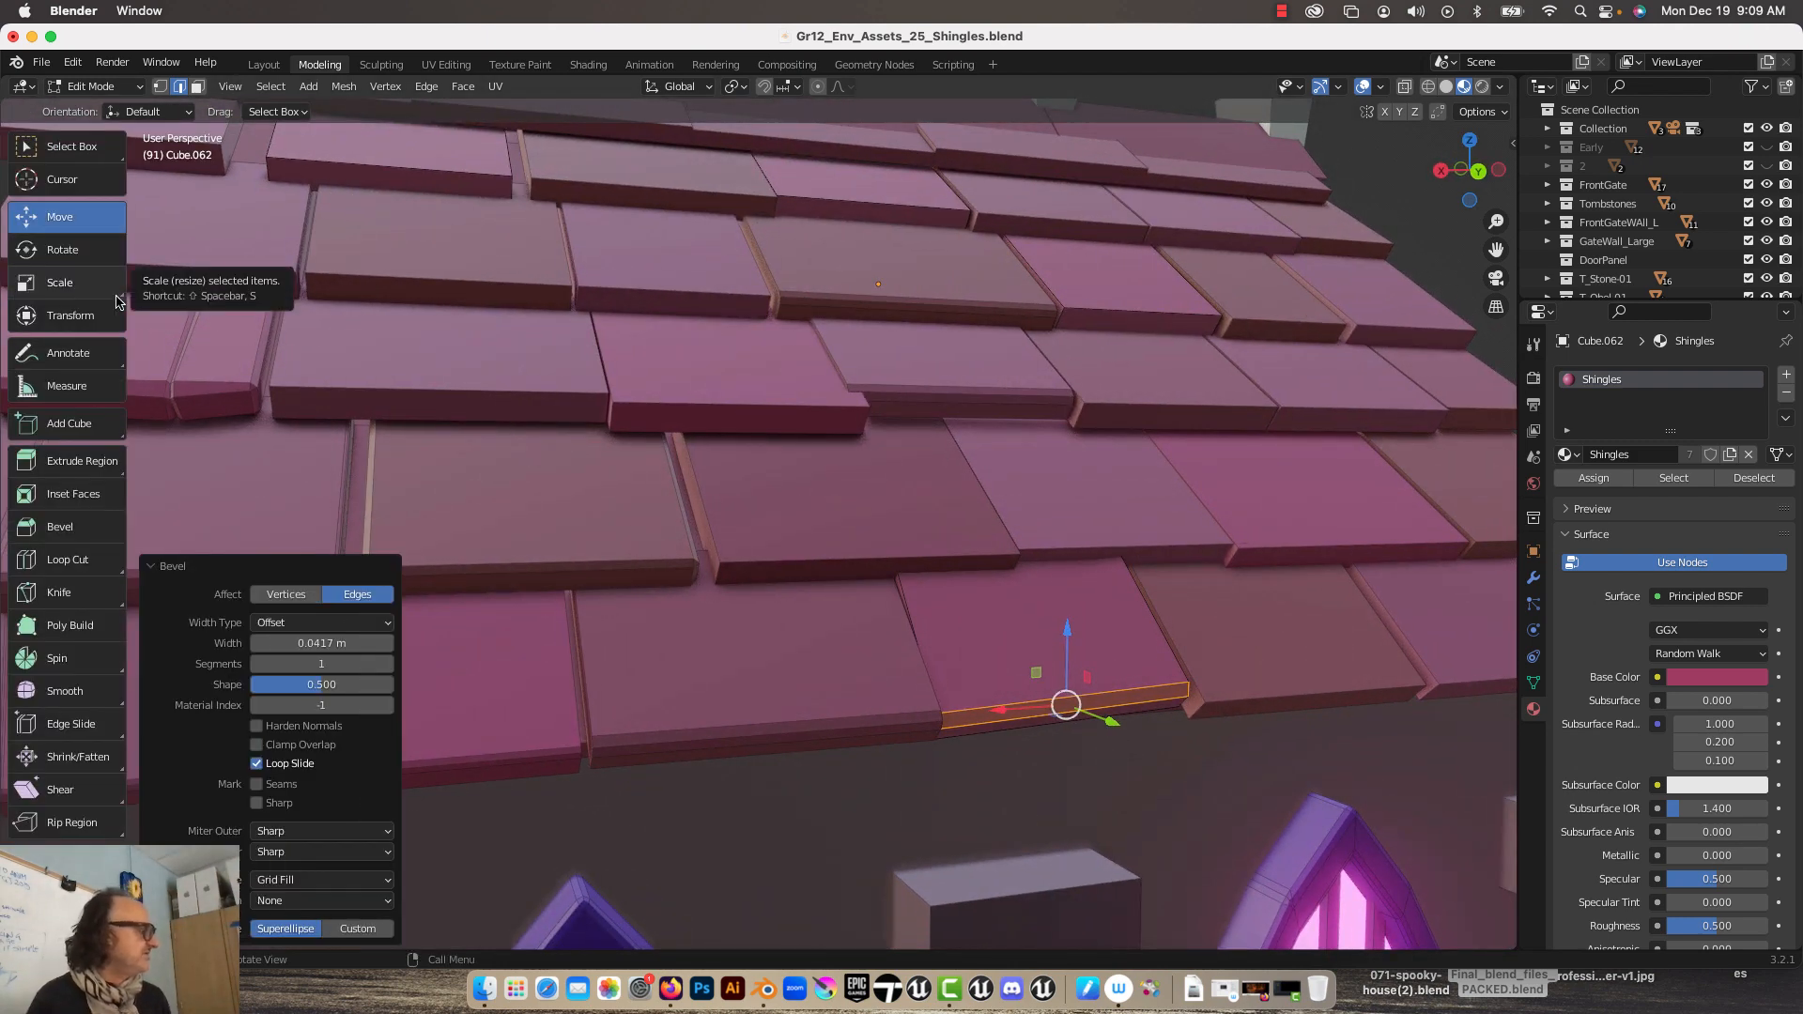
left_click(73, 562)
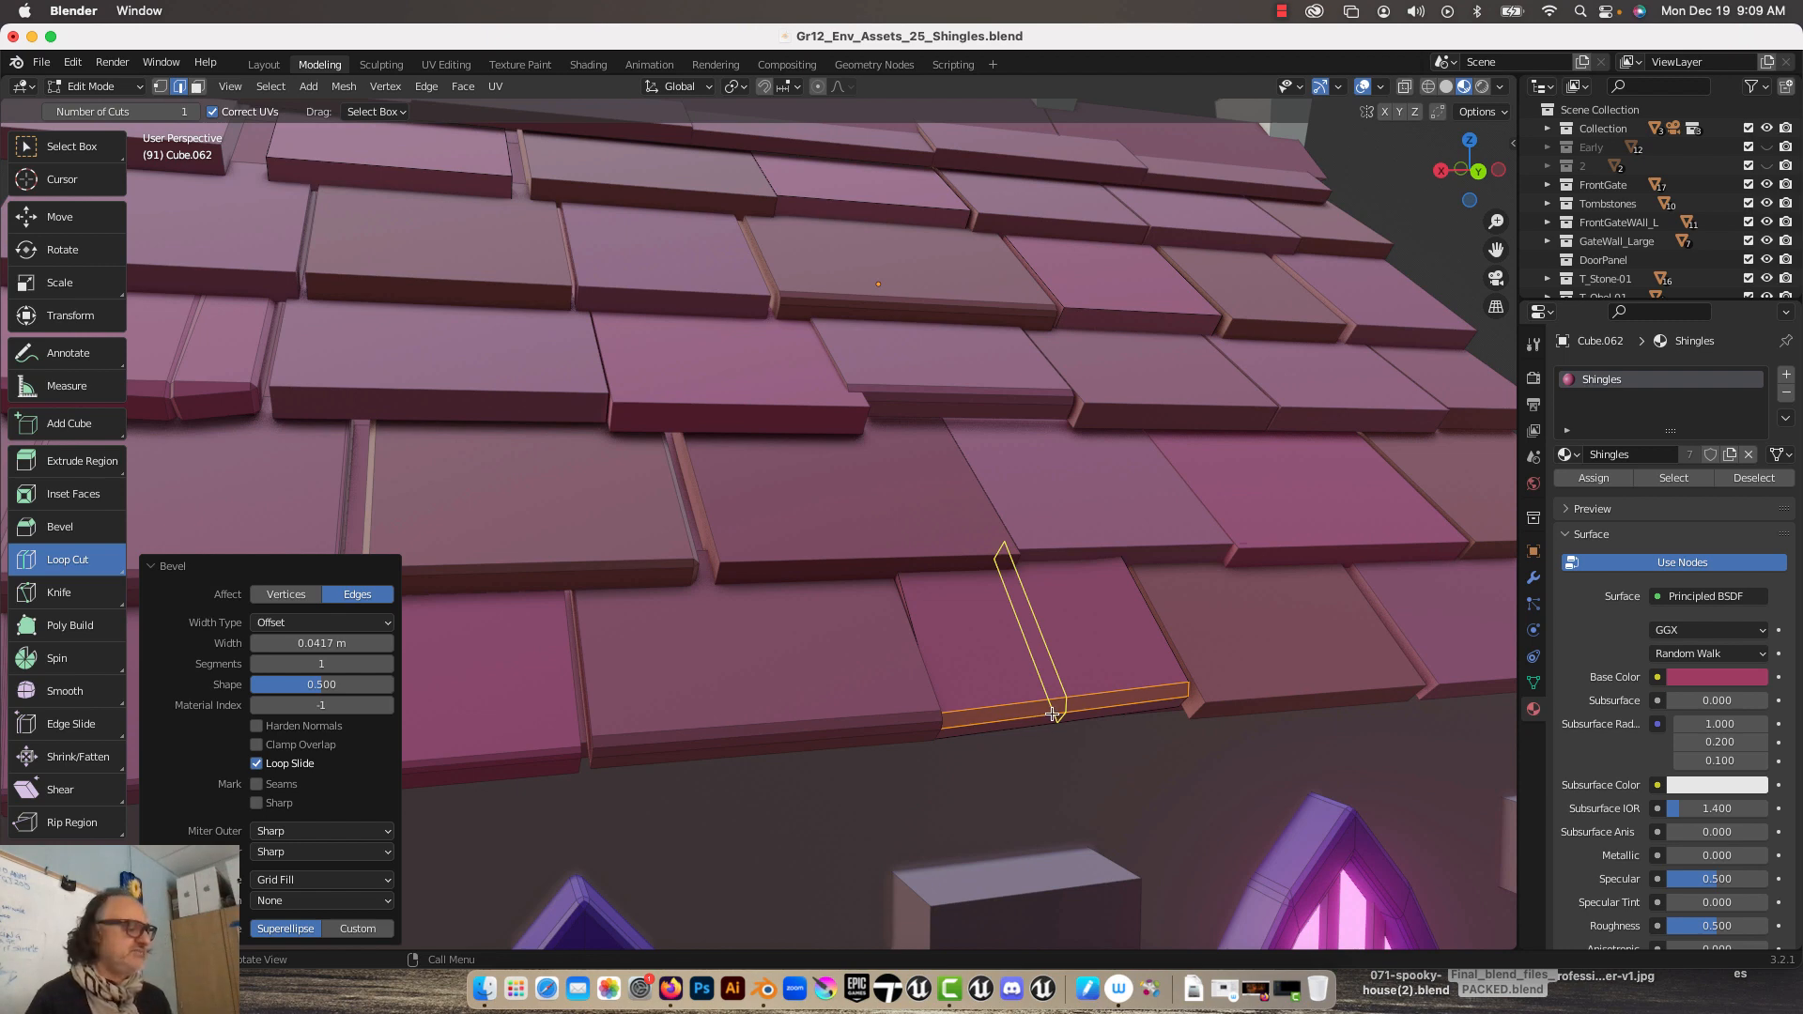
left_click_drag(1053, 714, 1082, 683)
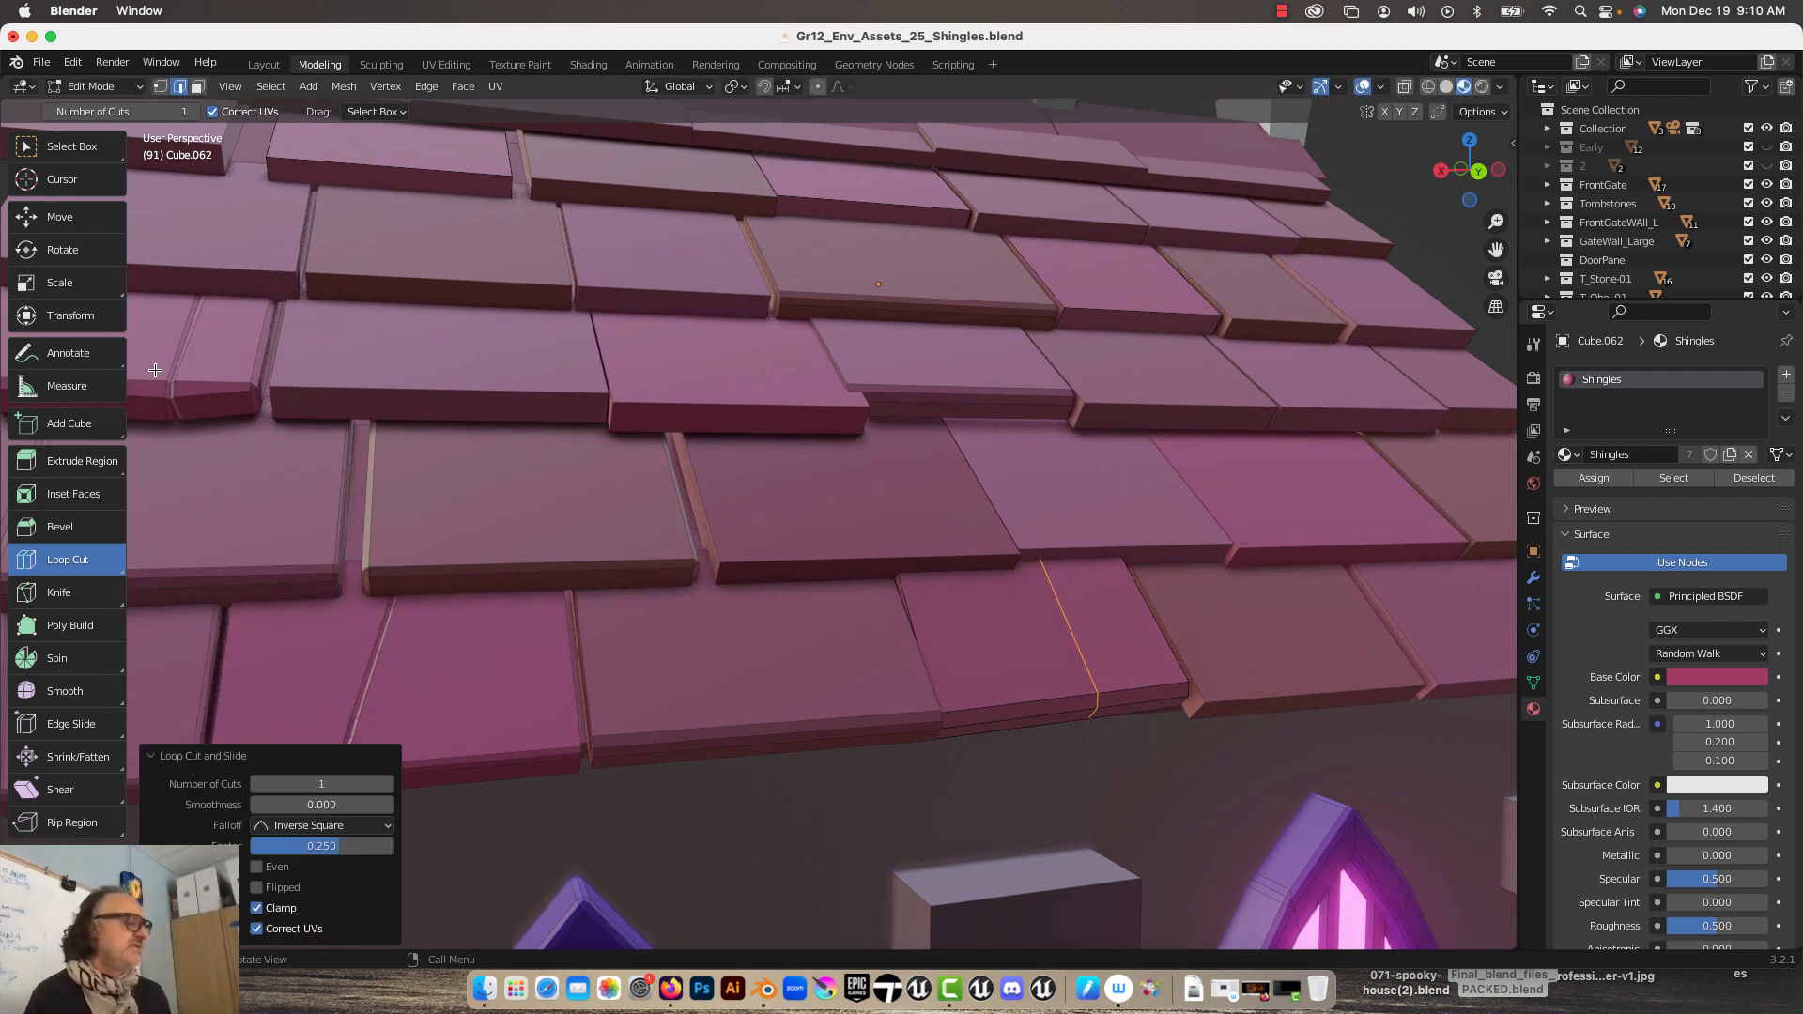
left_click(49, 216)
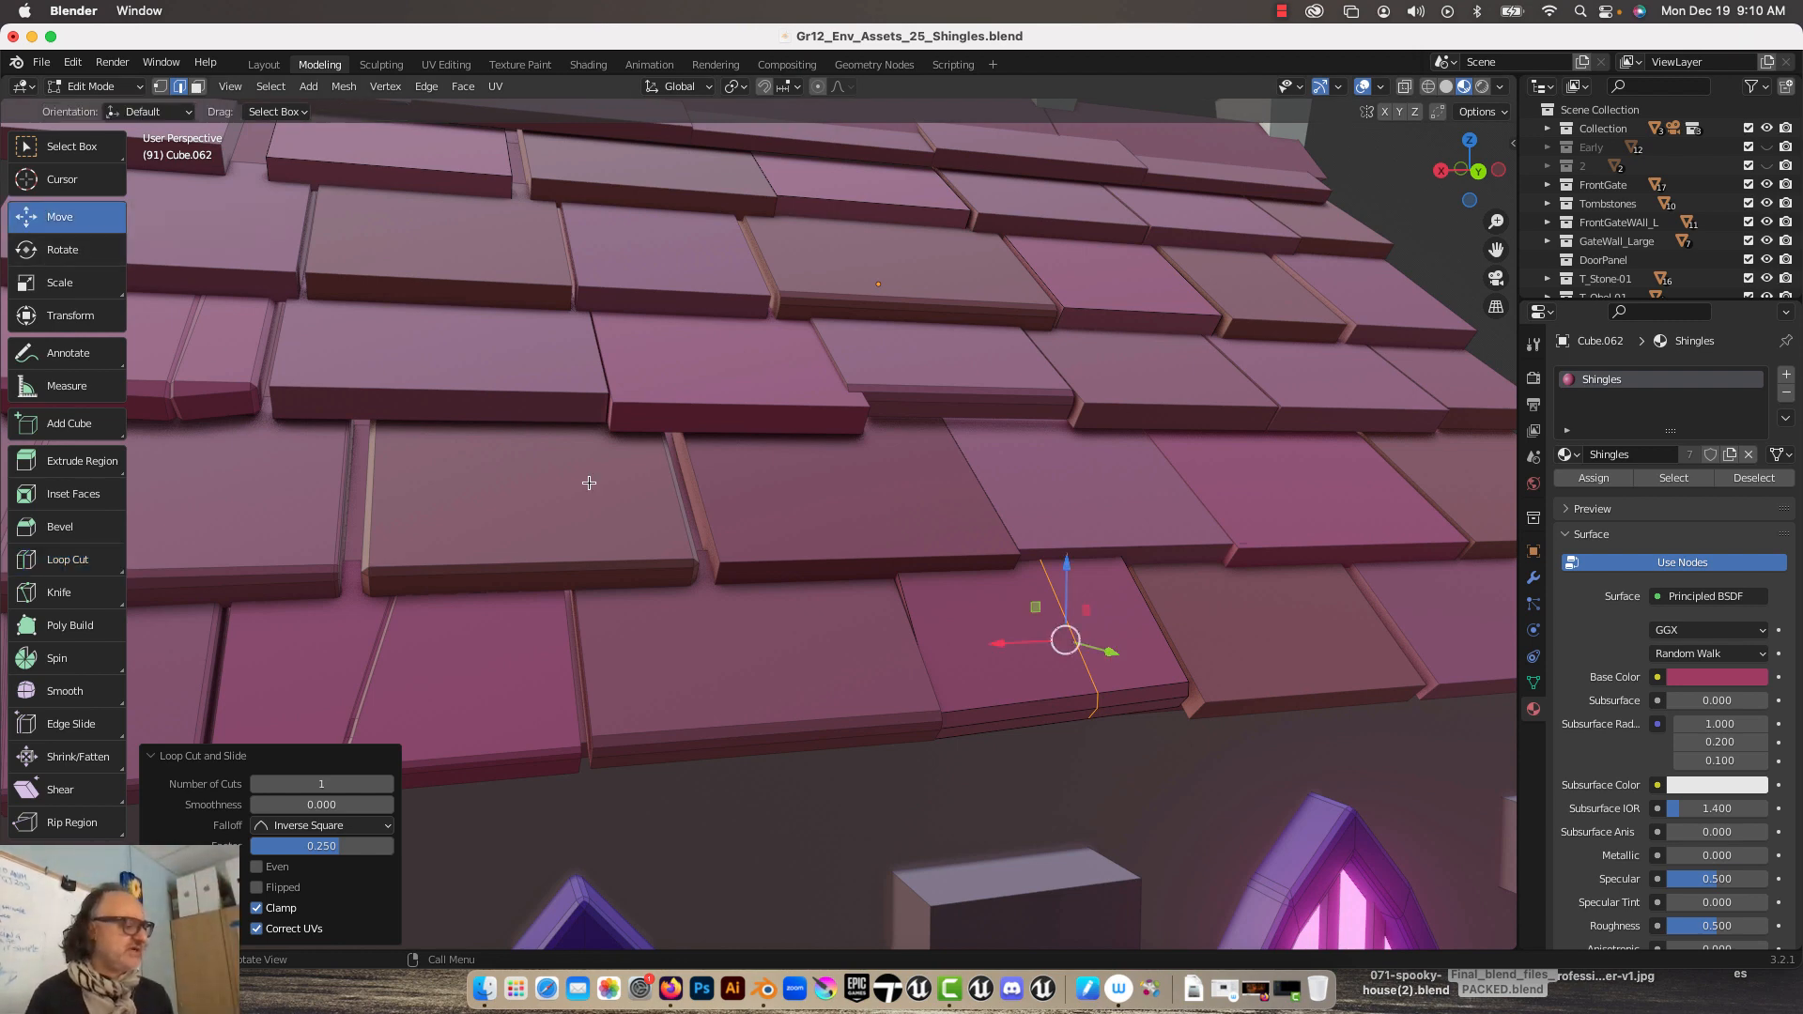
Step: Bevel the new cut's edges along the shingle's top, front and beveled faces by about 0.0226 m
scroll(947, 646, "up", 2)
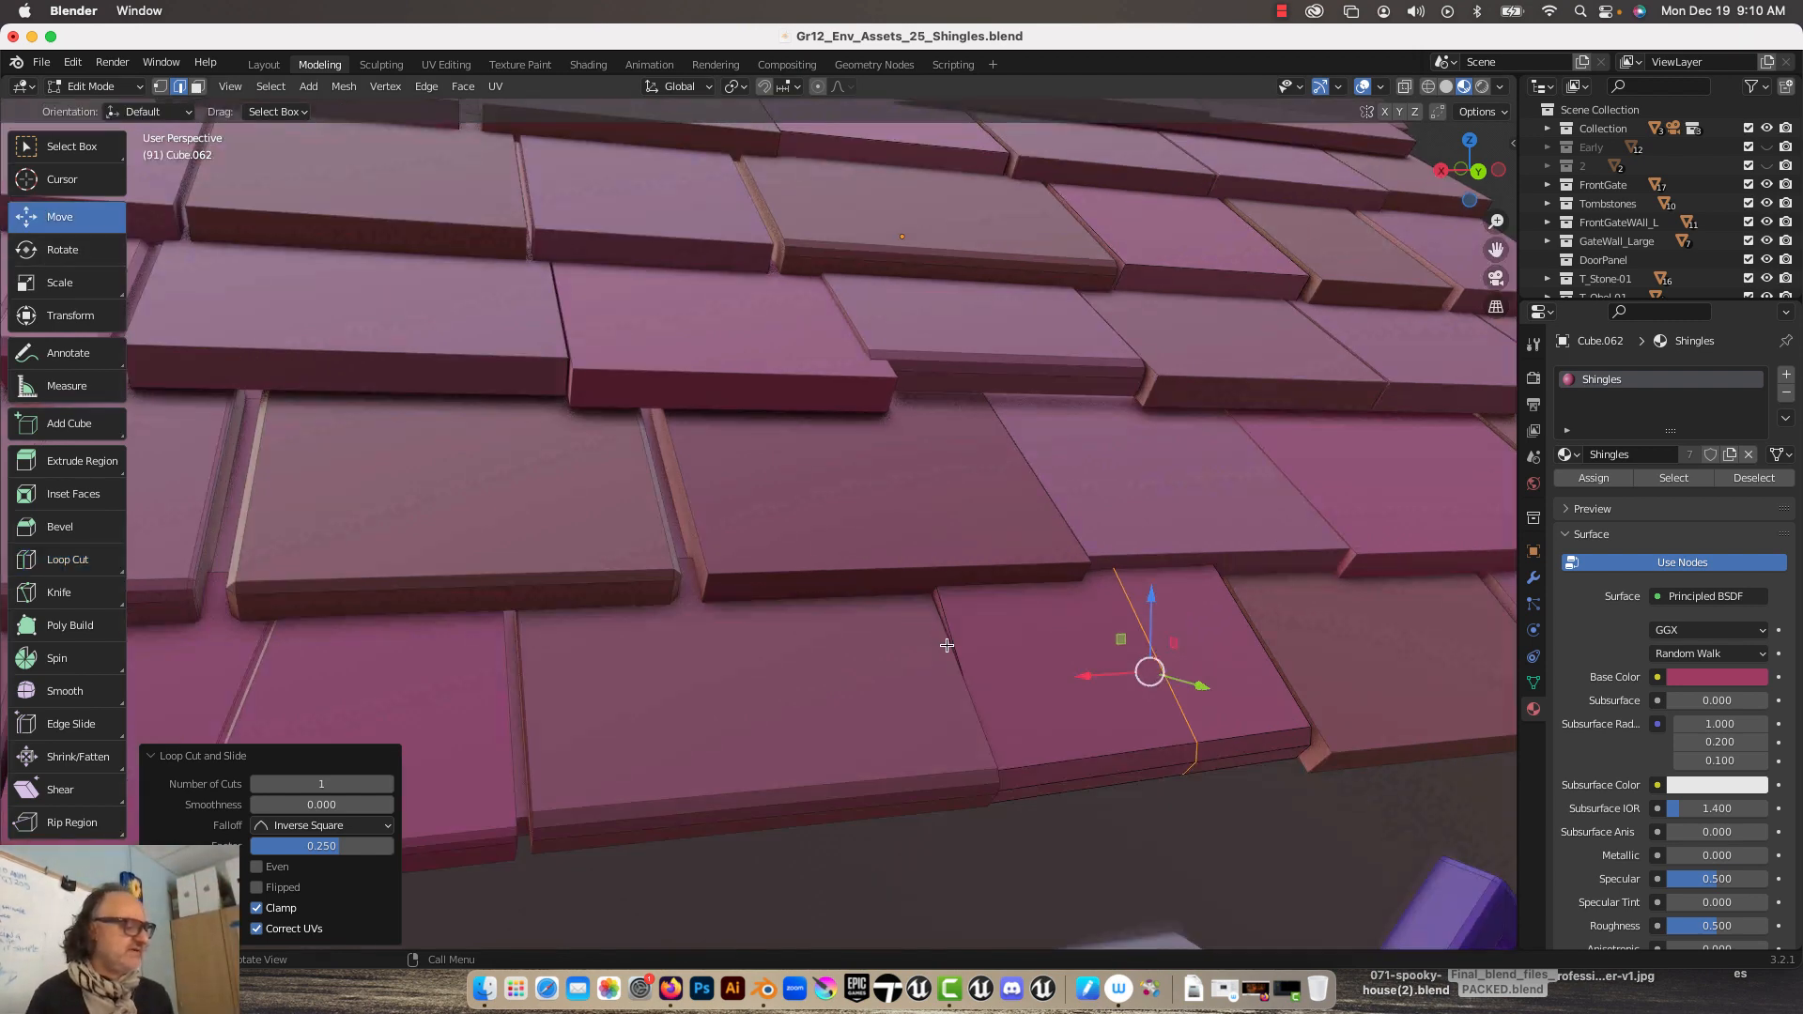
left_click(1194, 751)
key("KP_Decimal")
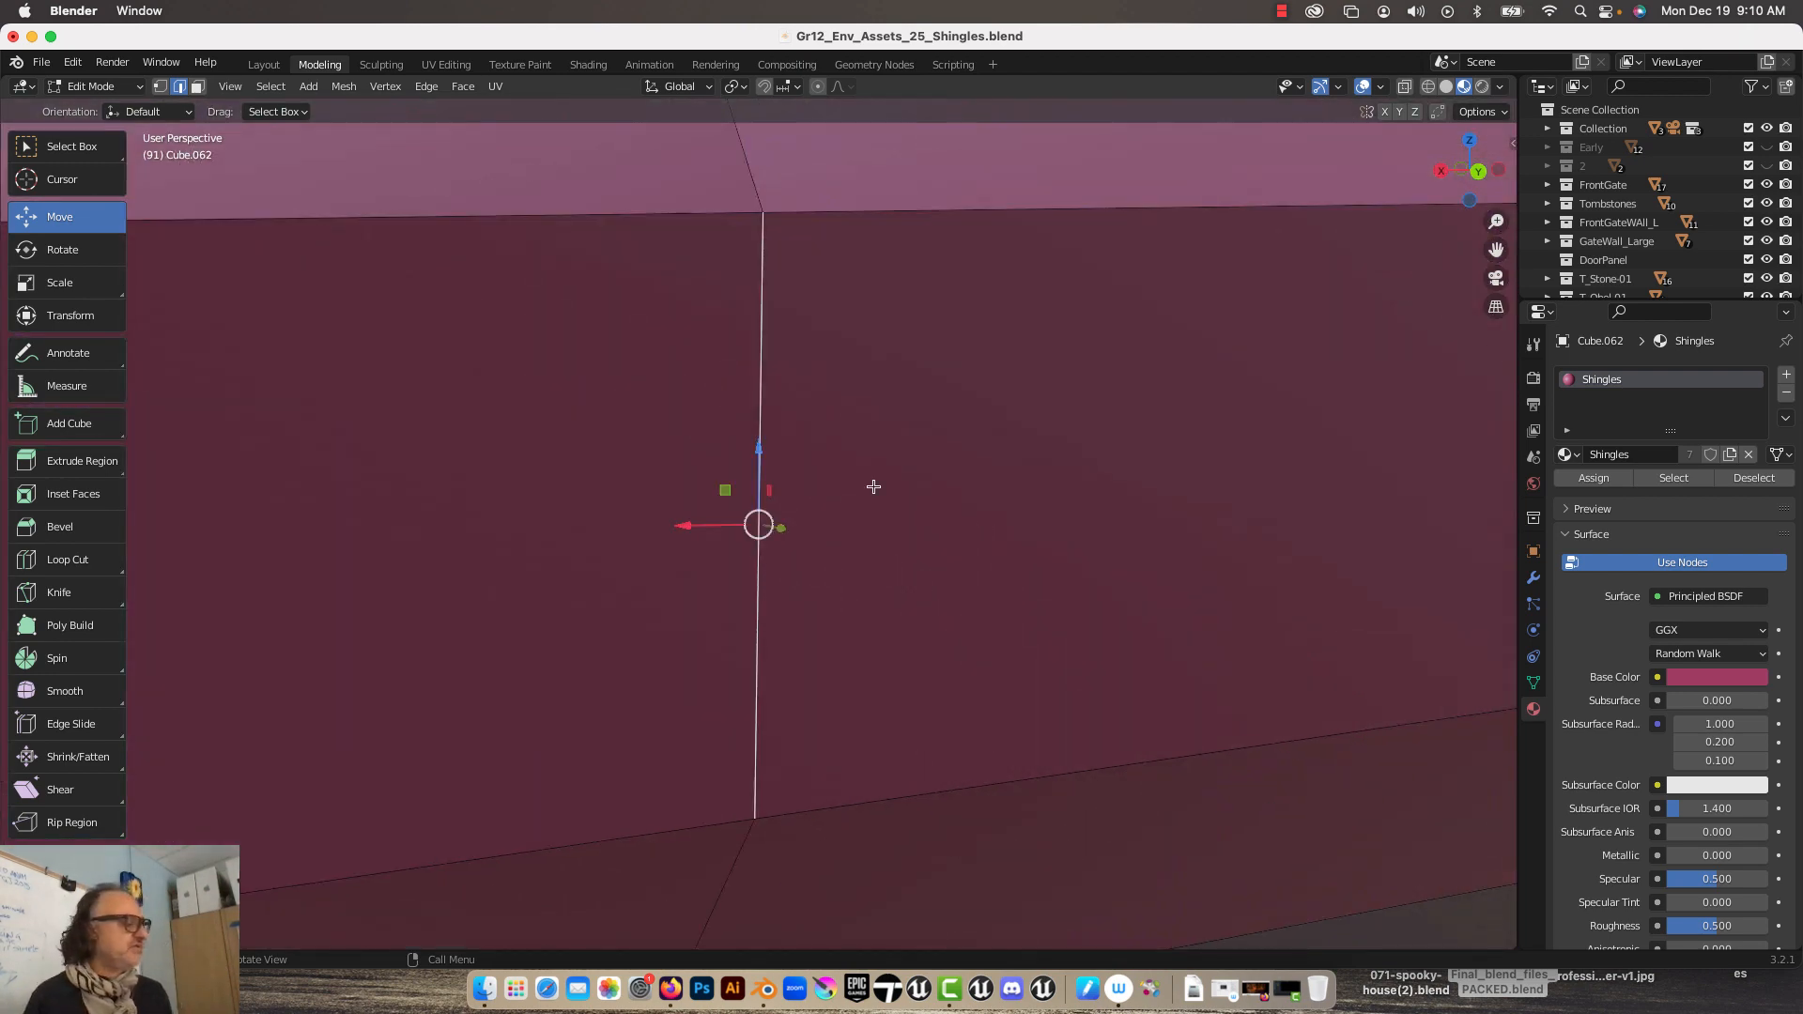
scroll(874, 486, "down", 7)
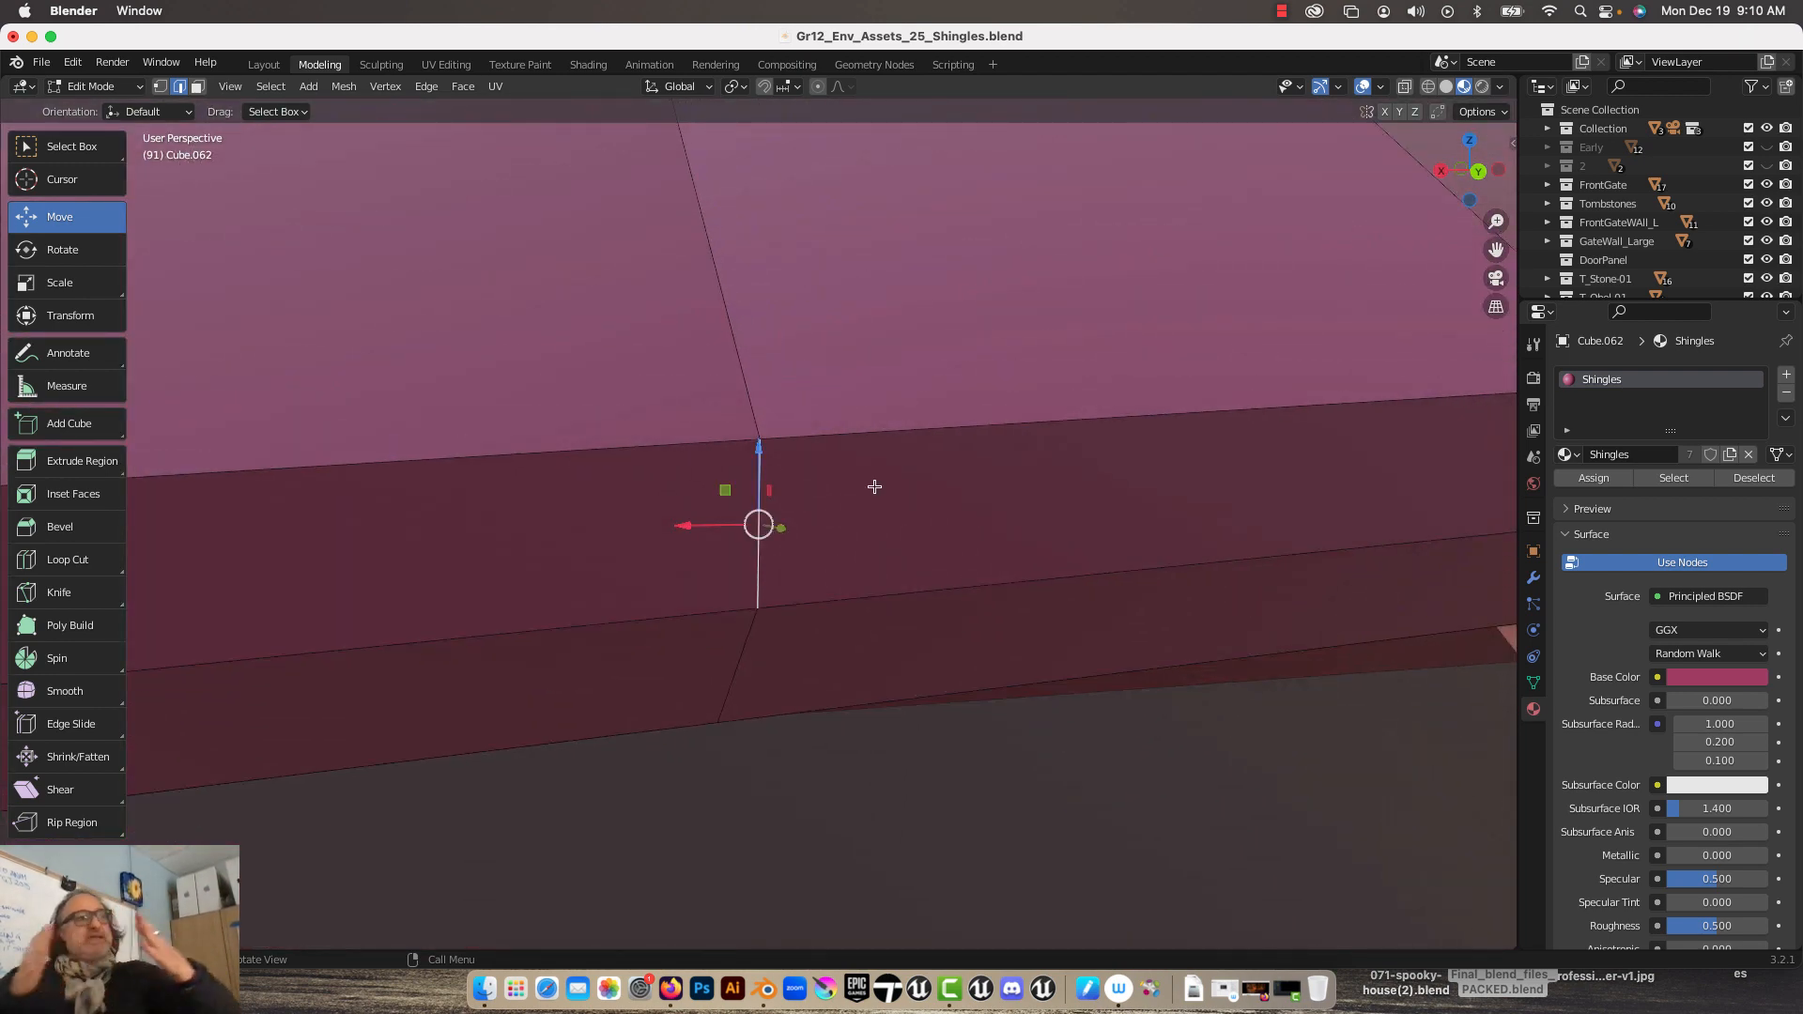
scroll(842, 460, "down", 6)
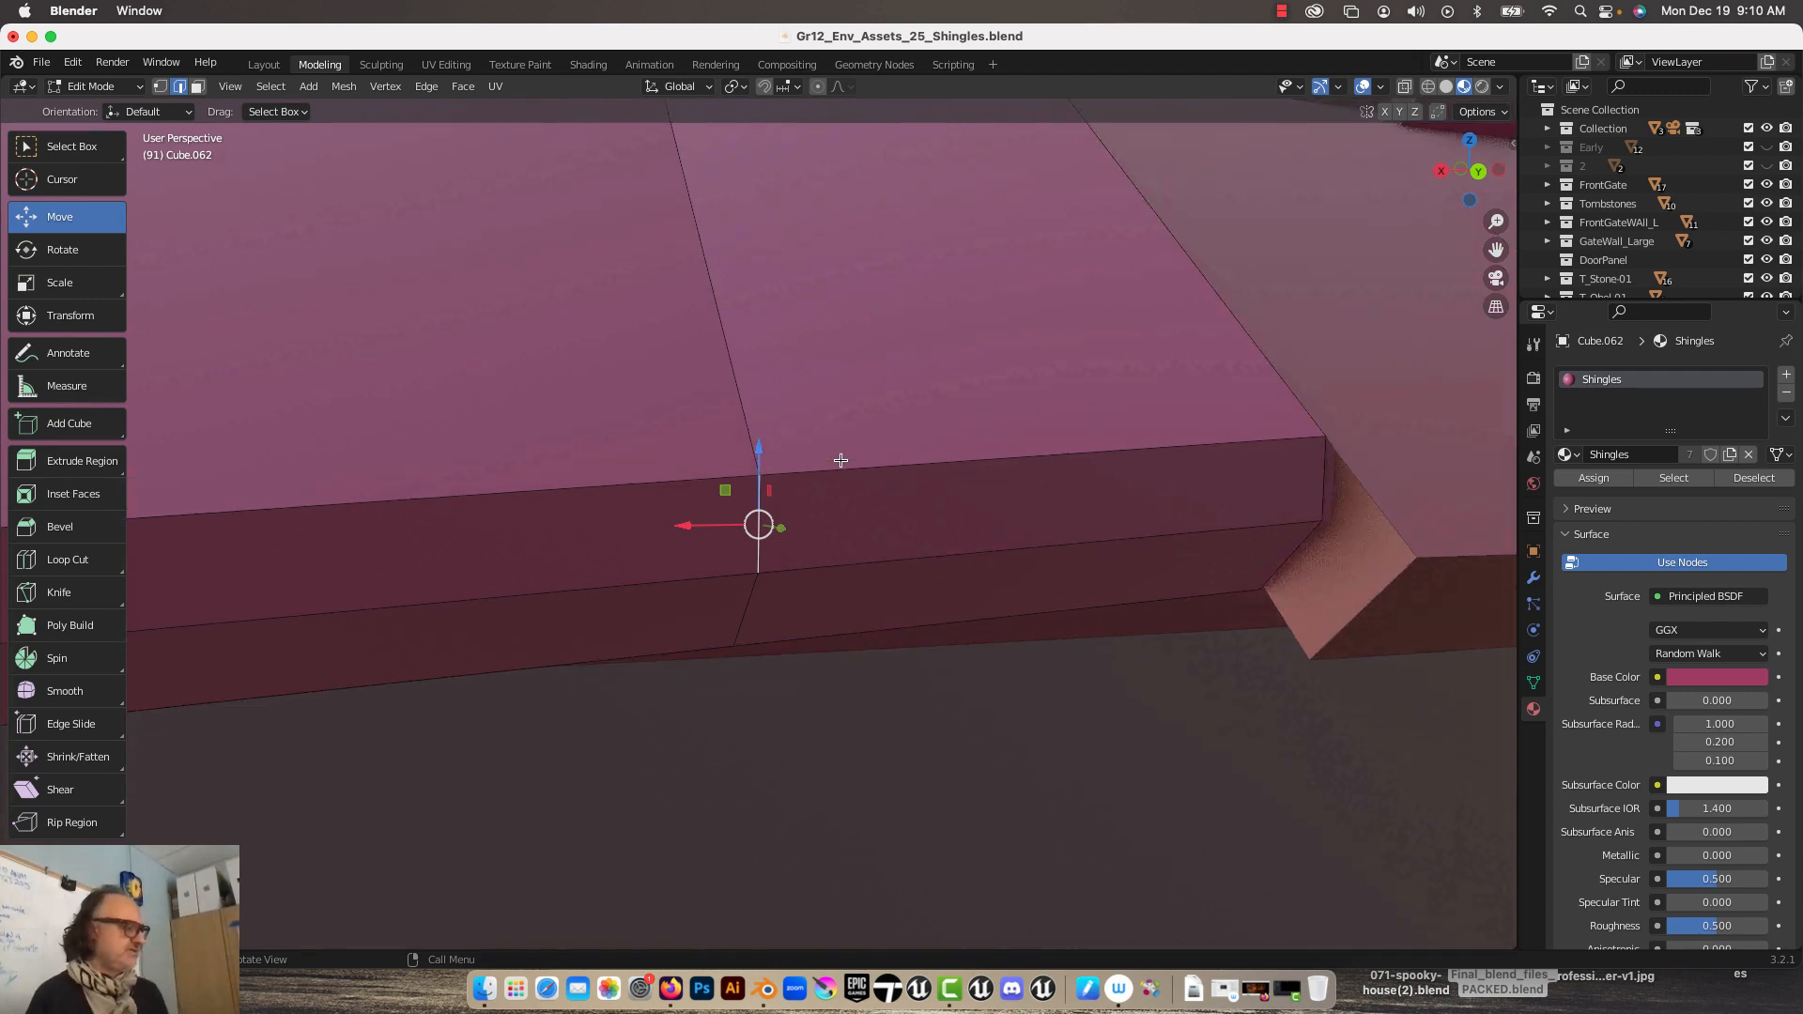
mouse_move(759, 523)
middle_mouse_down()
mouse_move(793, 534)
mouse_move(750, 552)
middle_mouse_up()
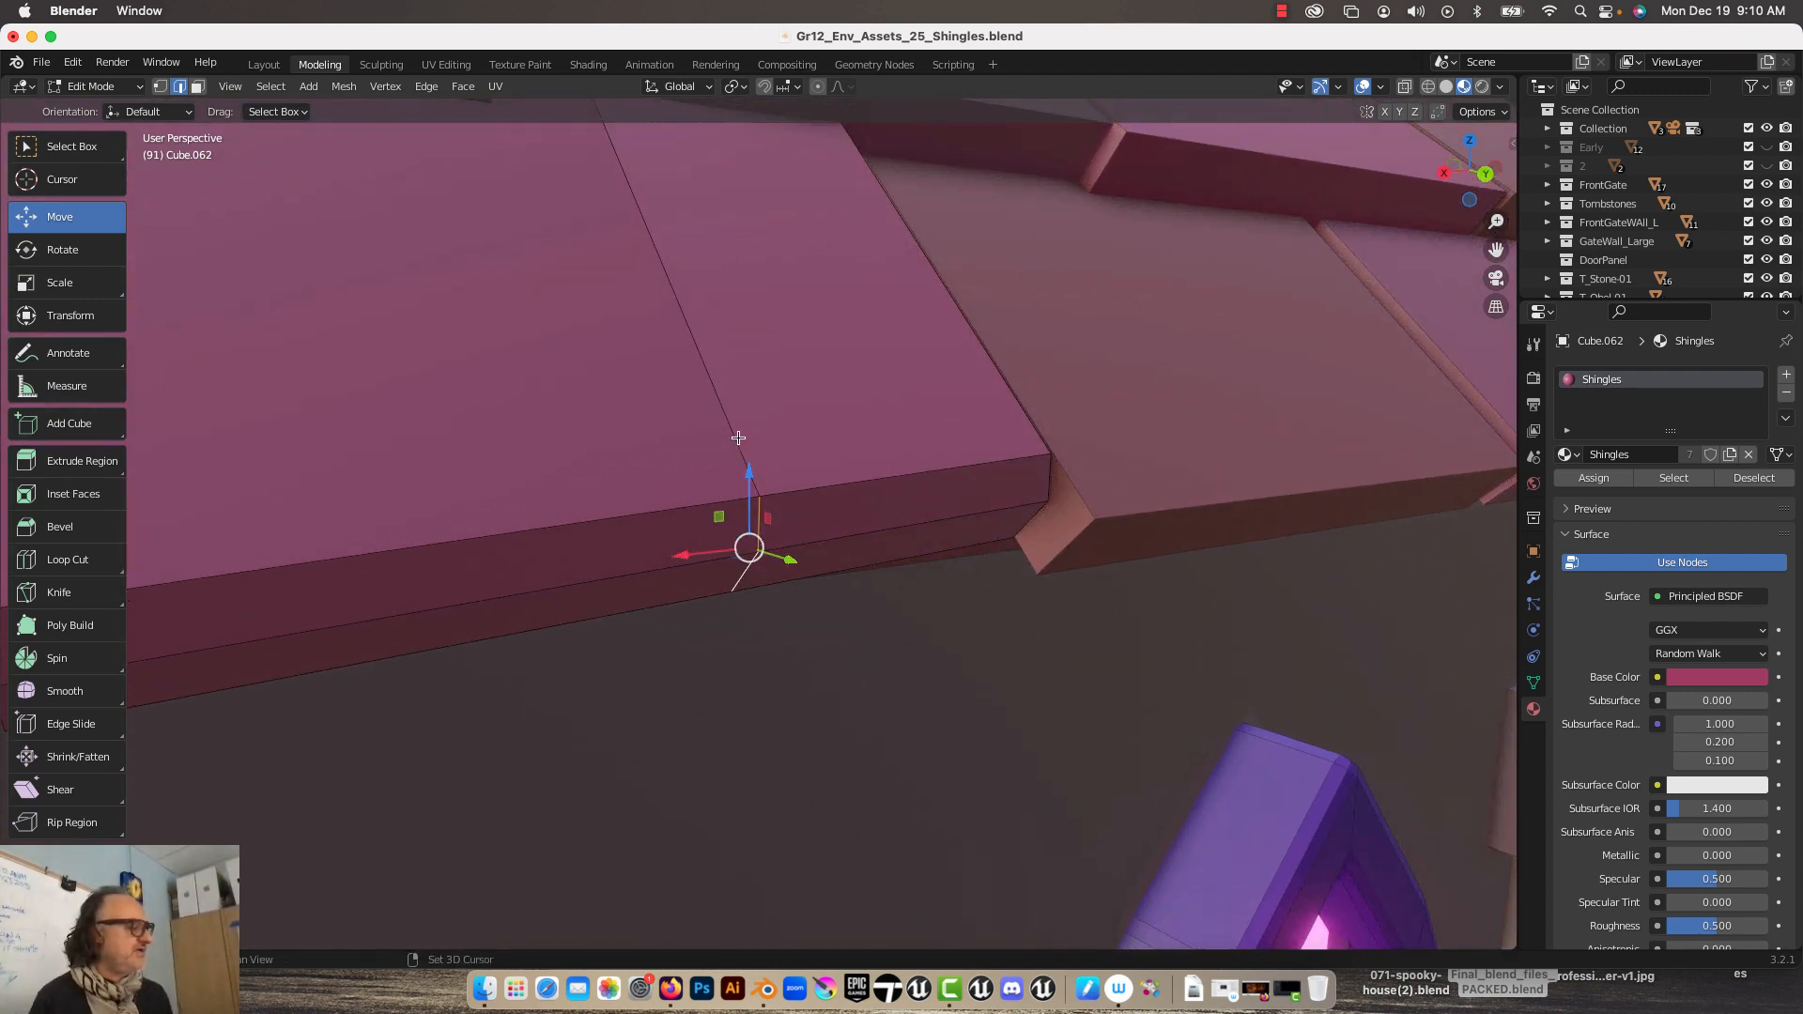
left_click(737, 438, "shift")
middle_click_drag(736, 439, 719, 440)
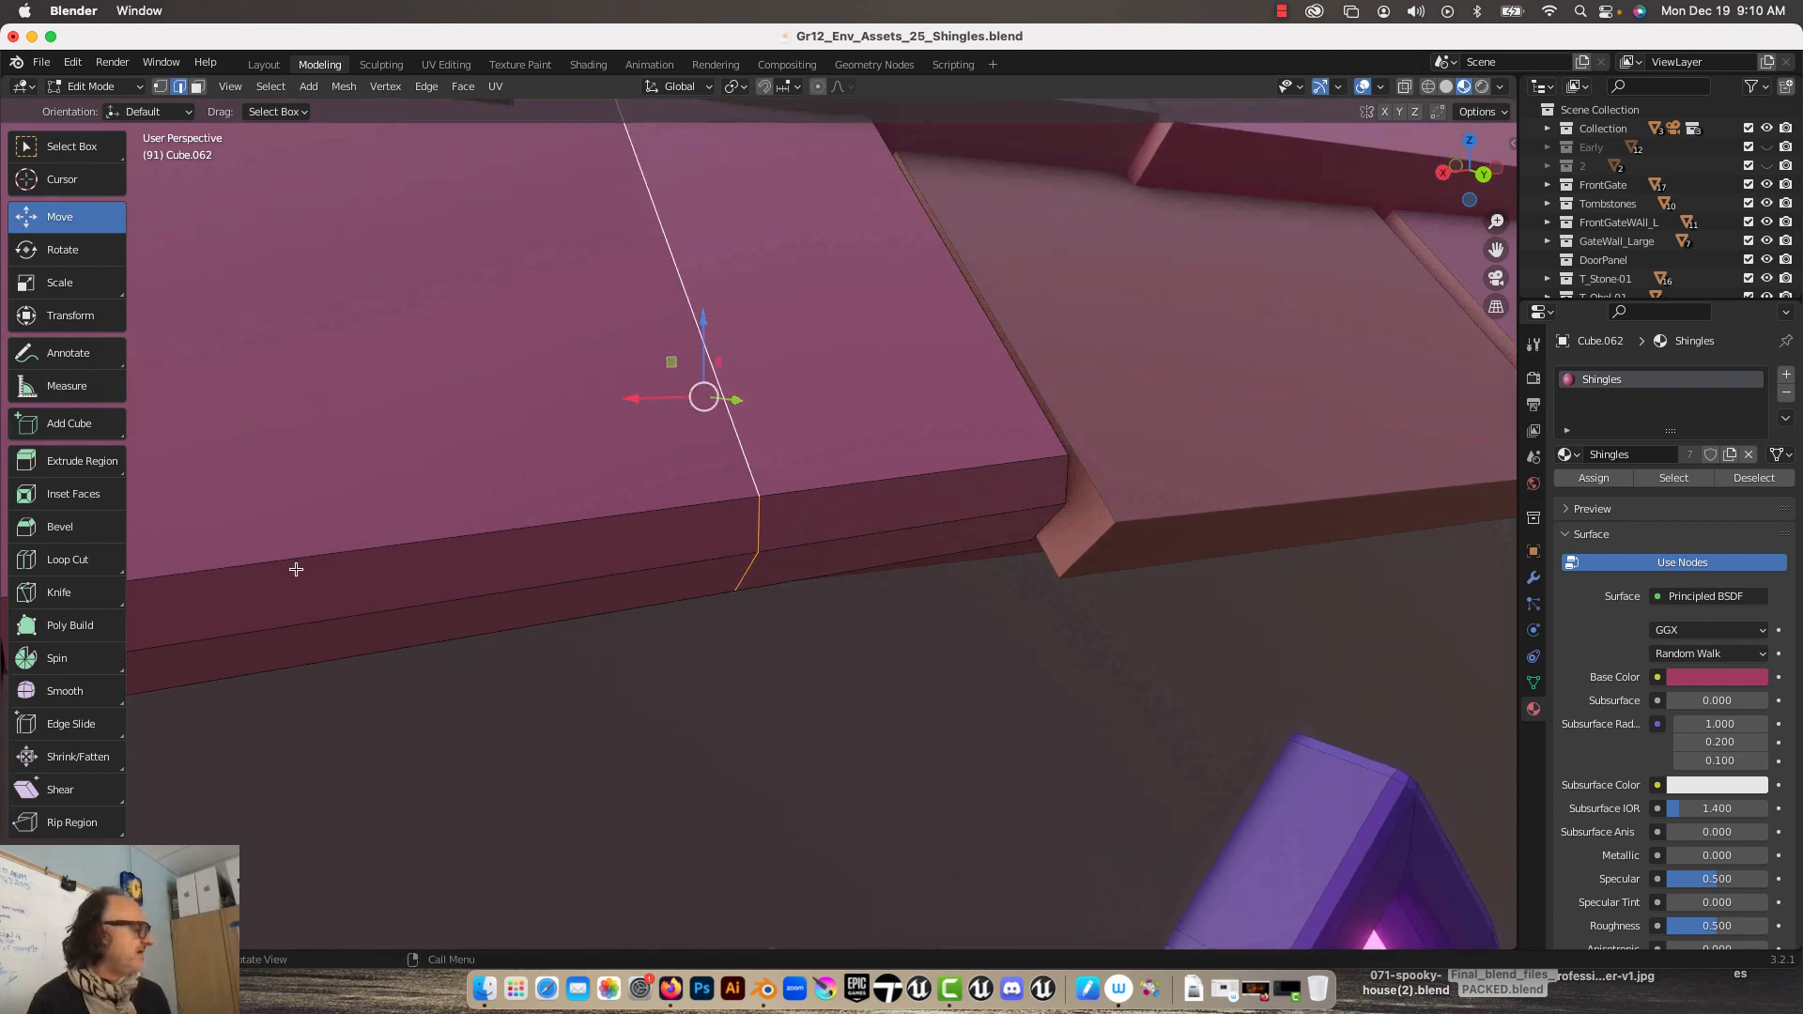
left_click(53, 527)
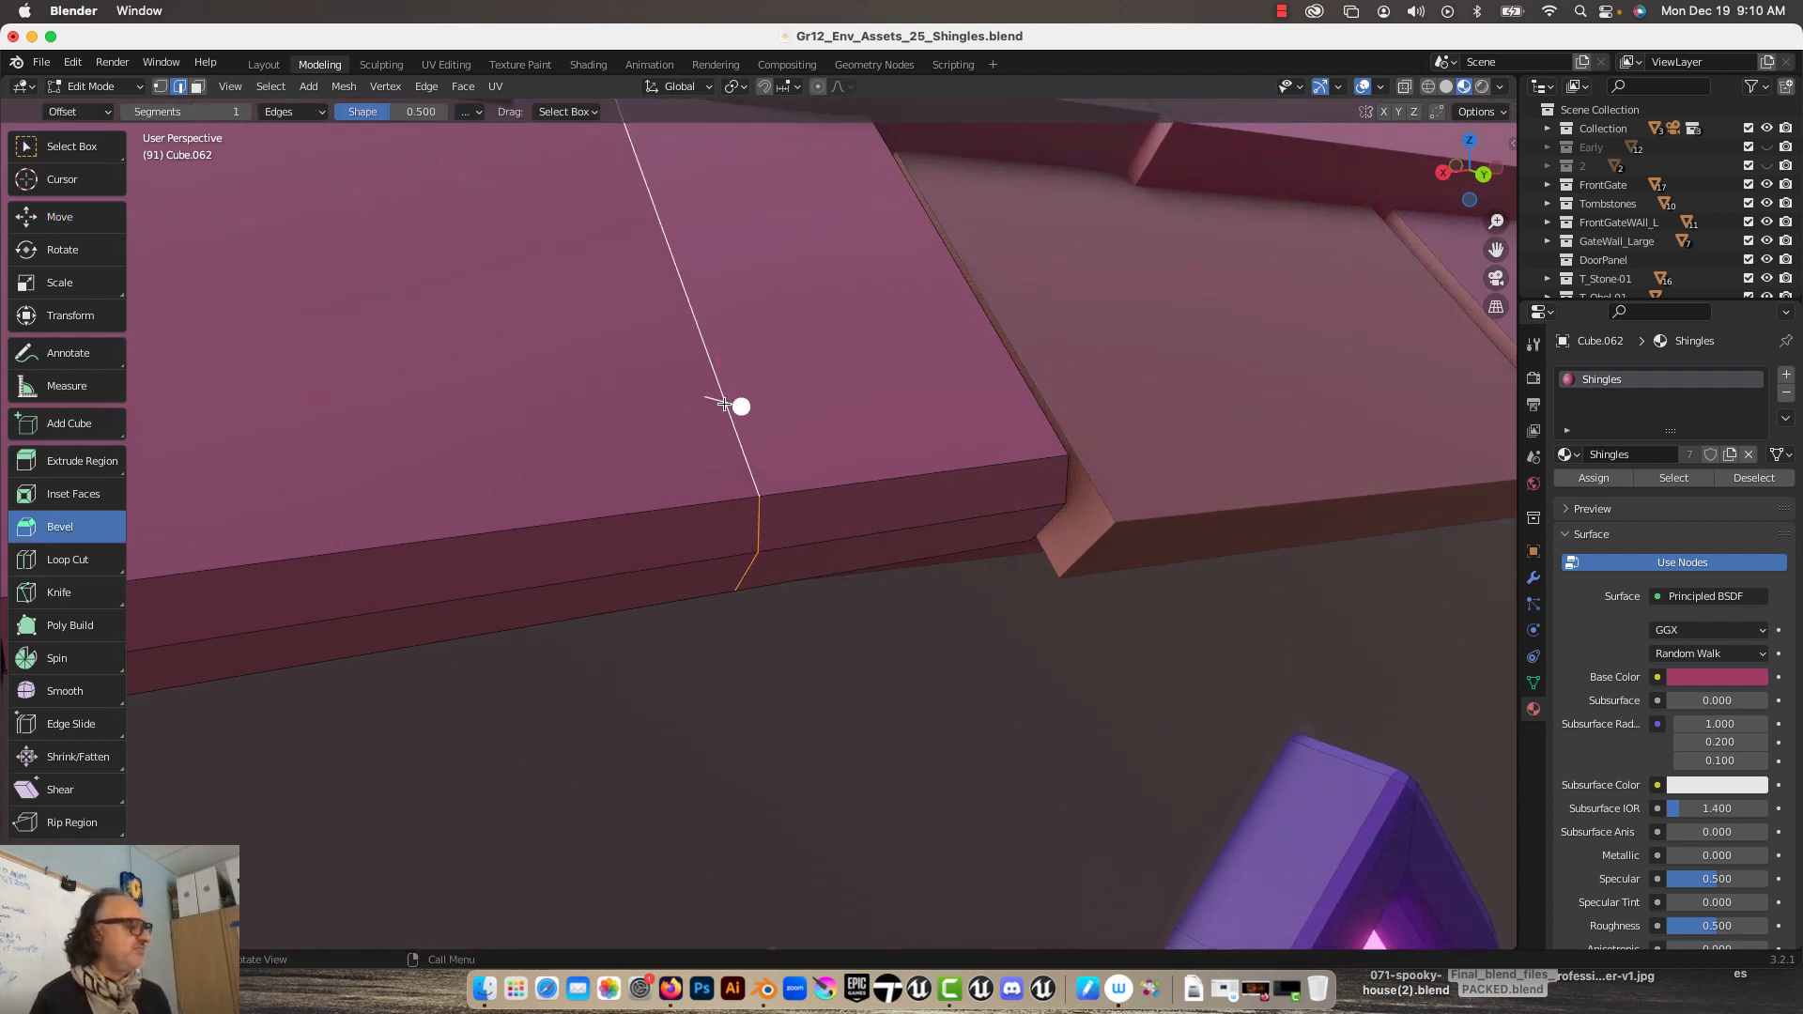
left_click_drag(756, 406, 763, 405)
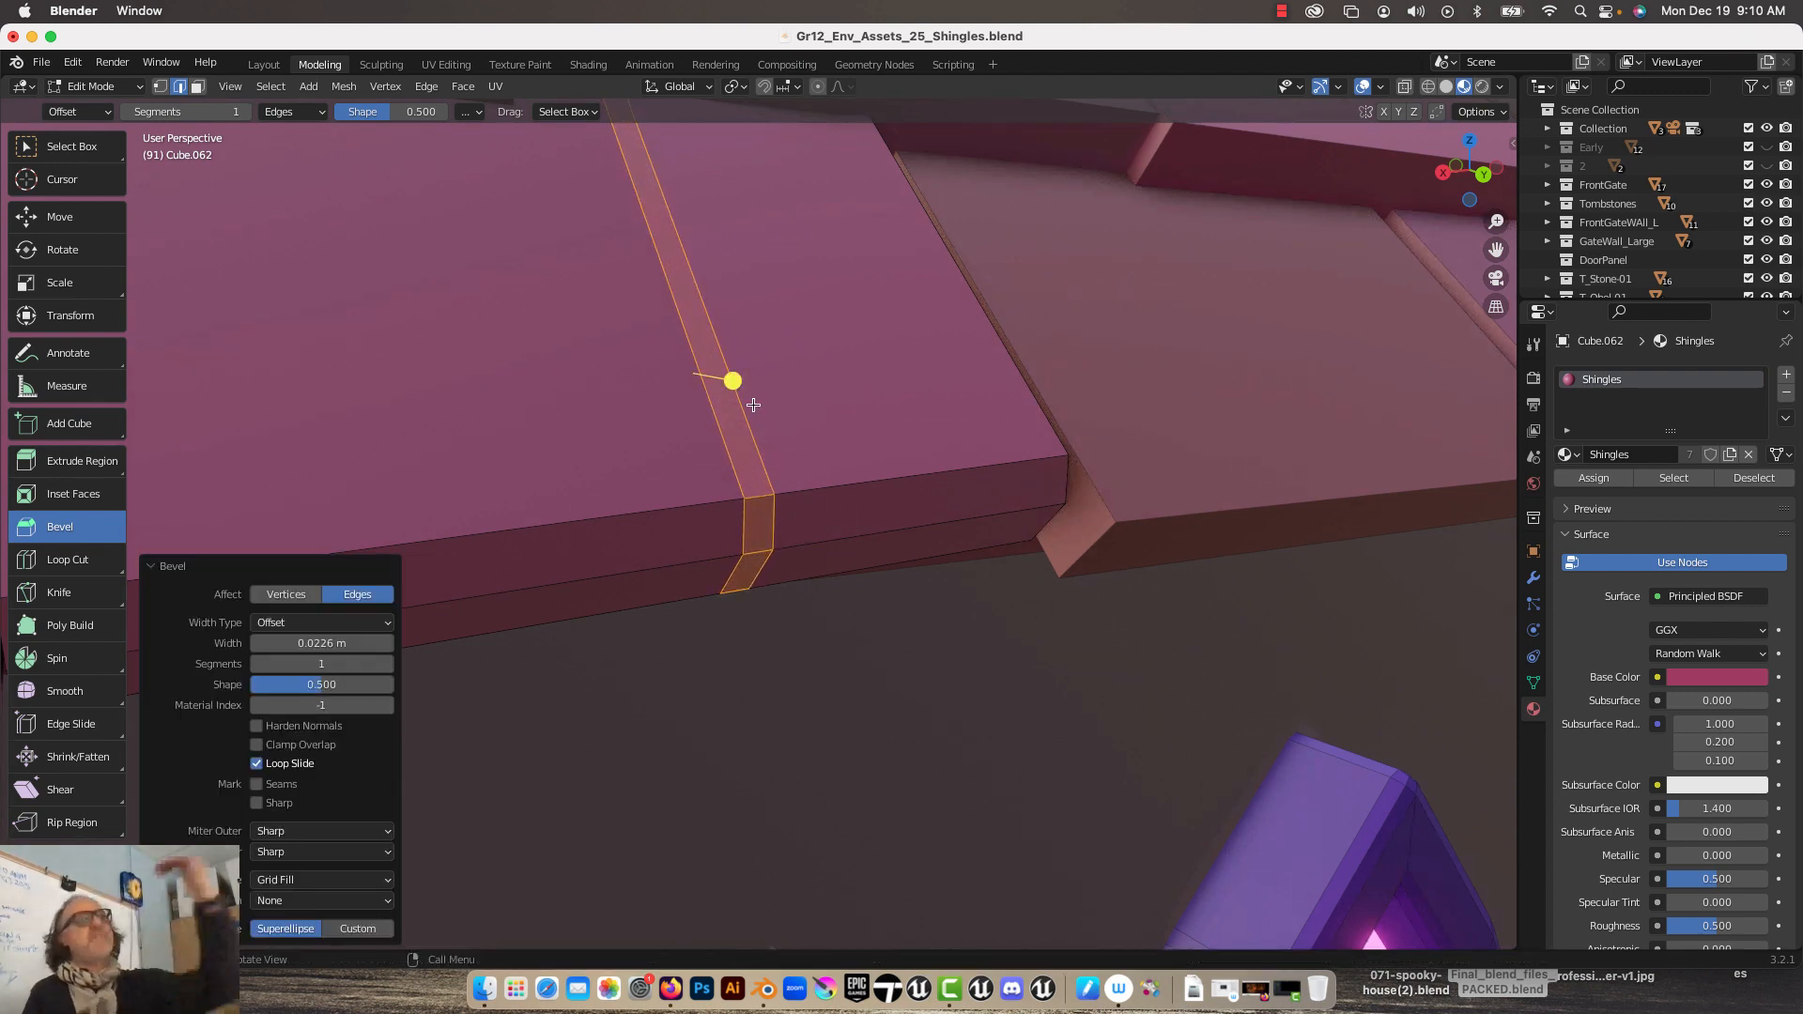
Step: Set the bevel on the shingle's cut to 2 segments and return to the Move tool
left_click(176, 573)
left_click(263, 933)
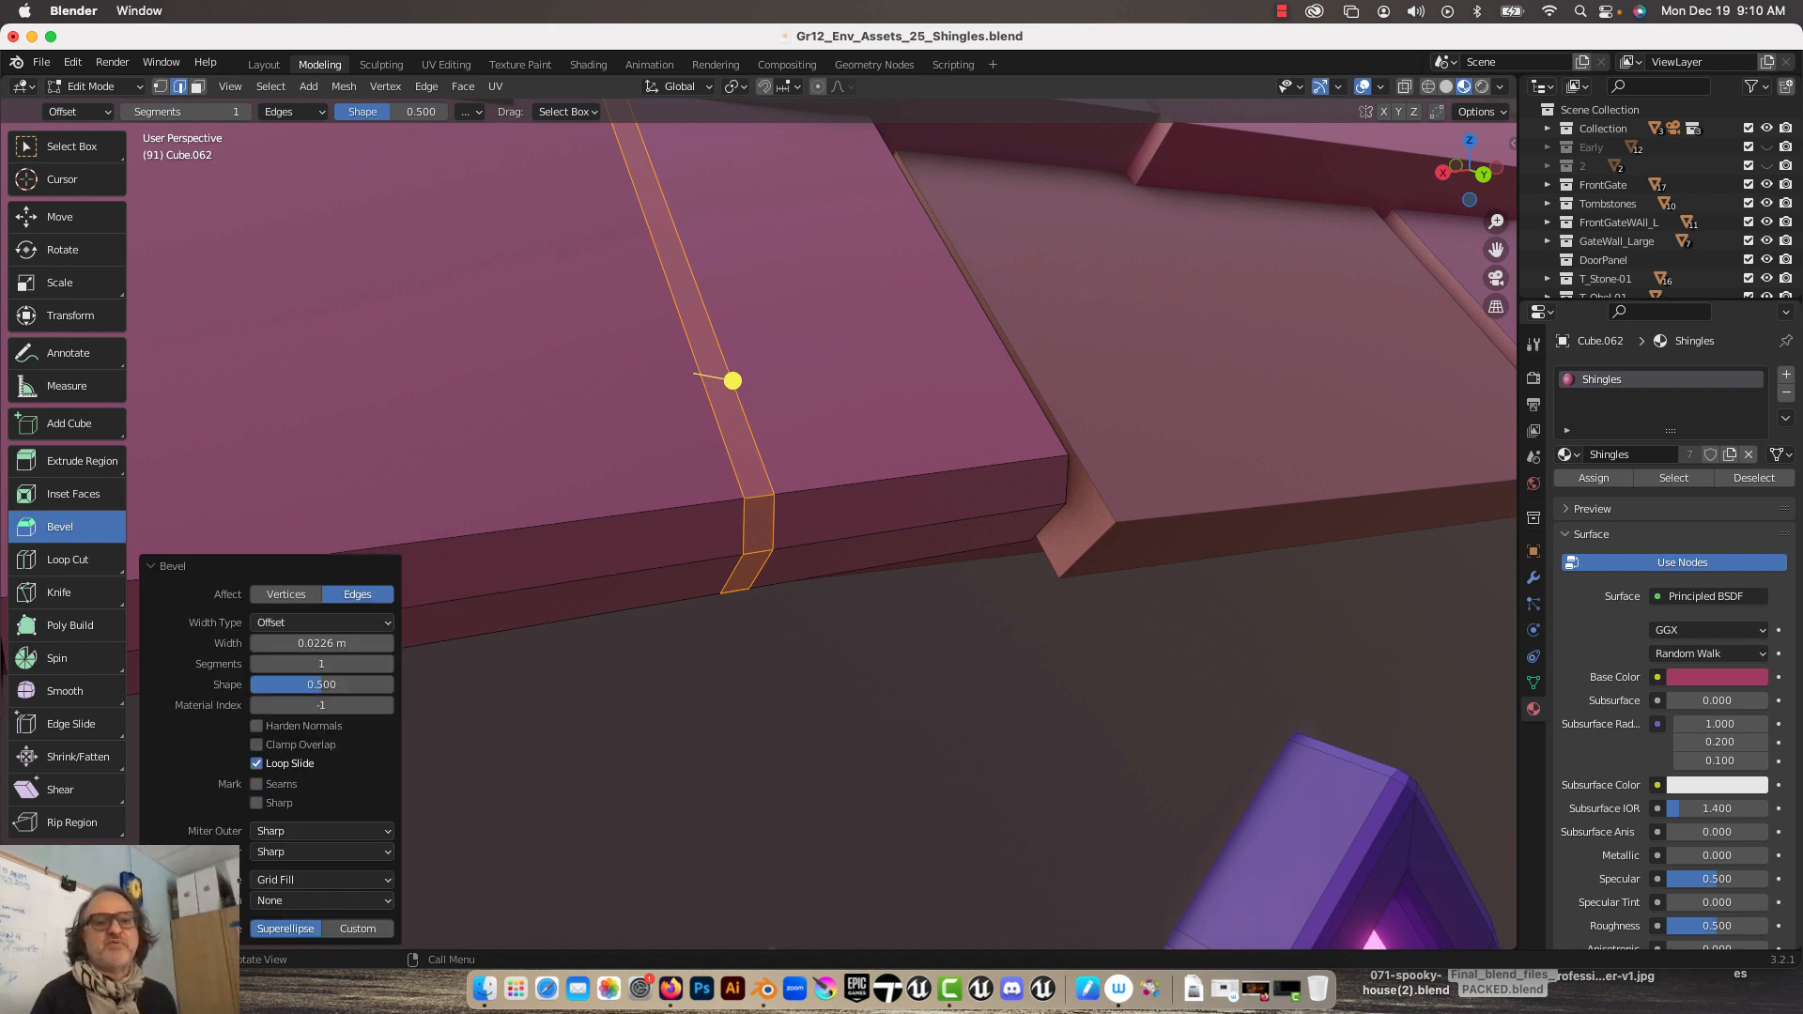
left_click(387, 663)
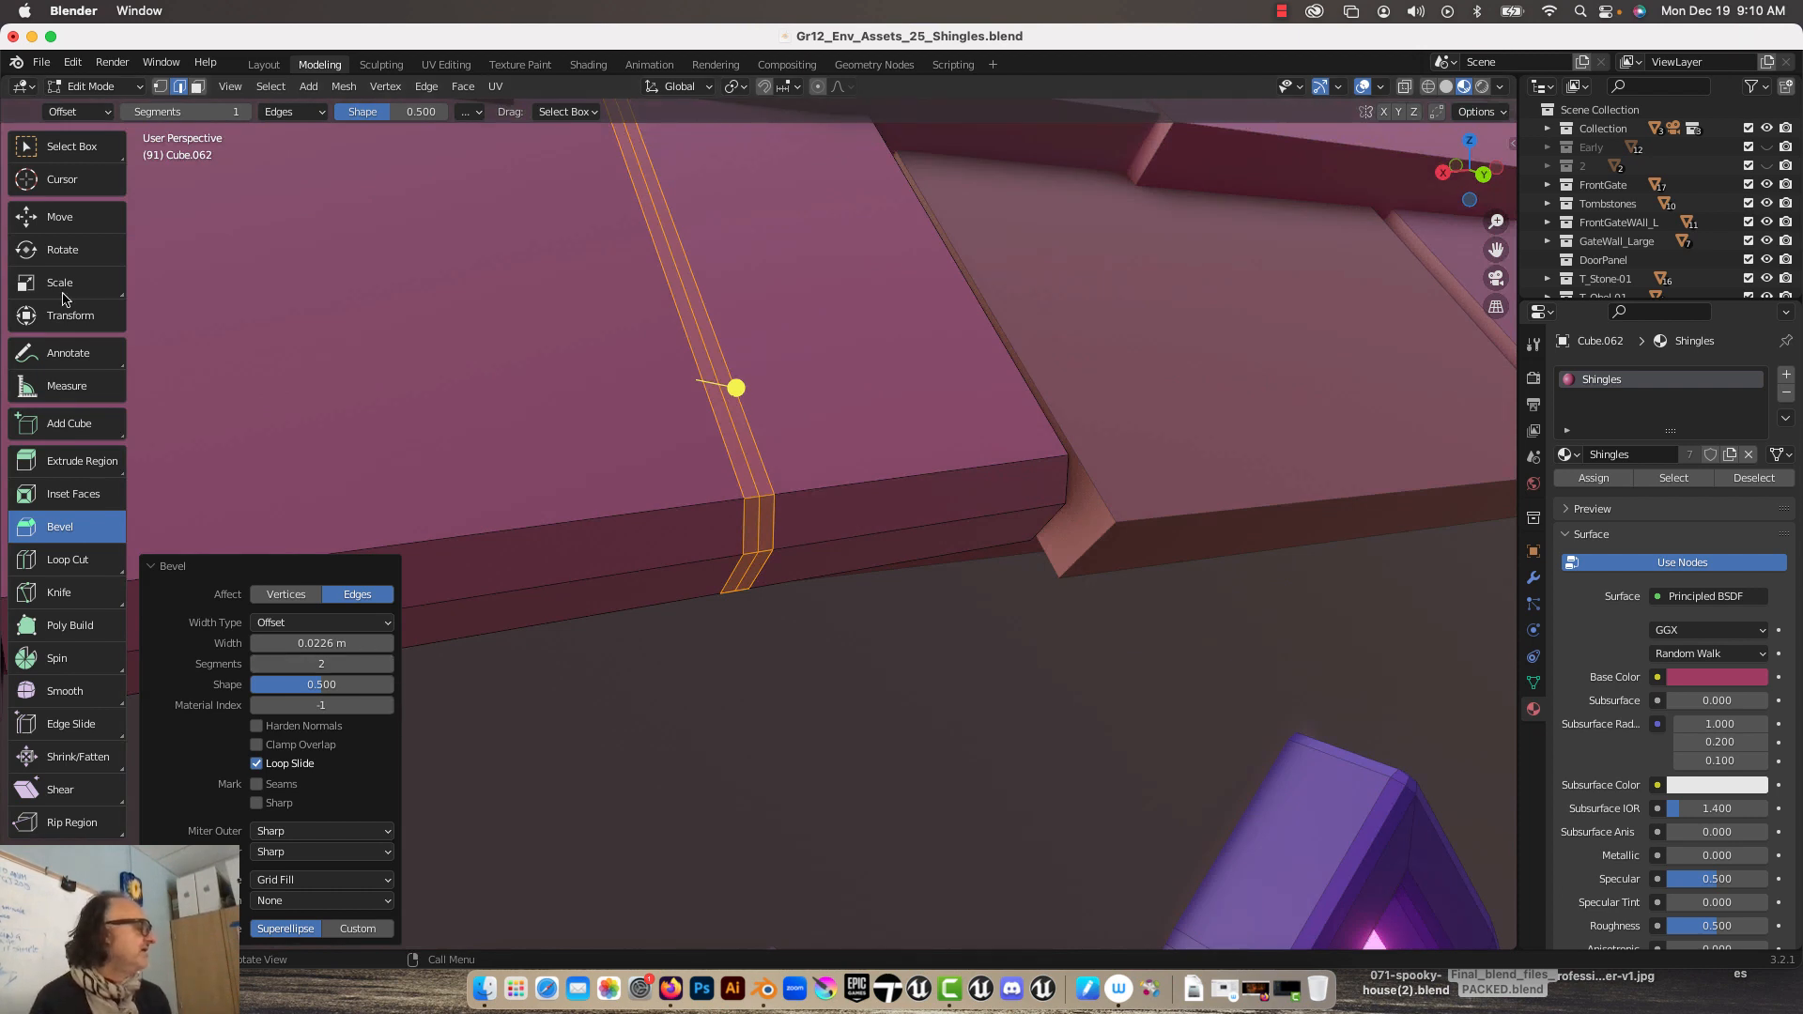
left_click(60, 221)
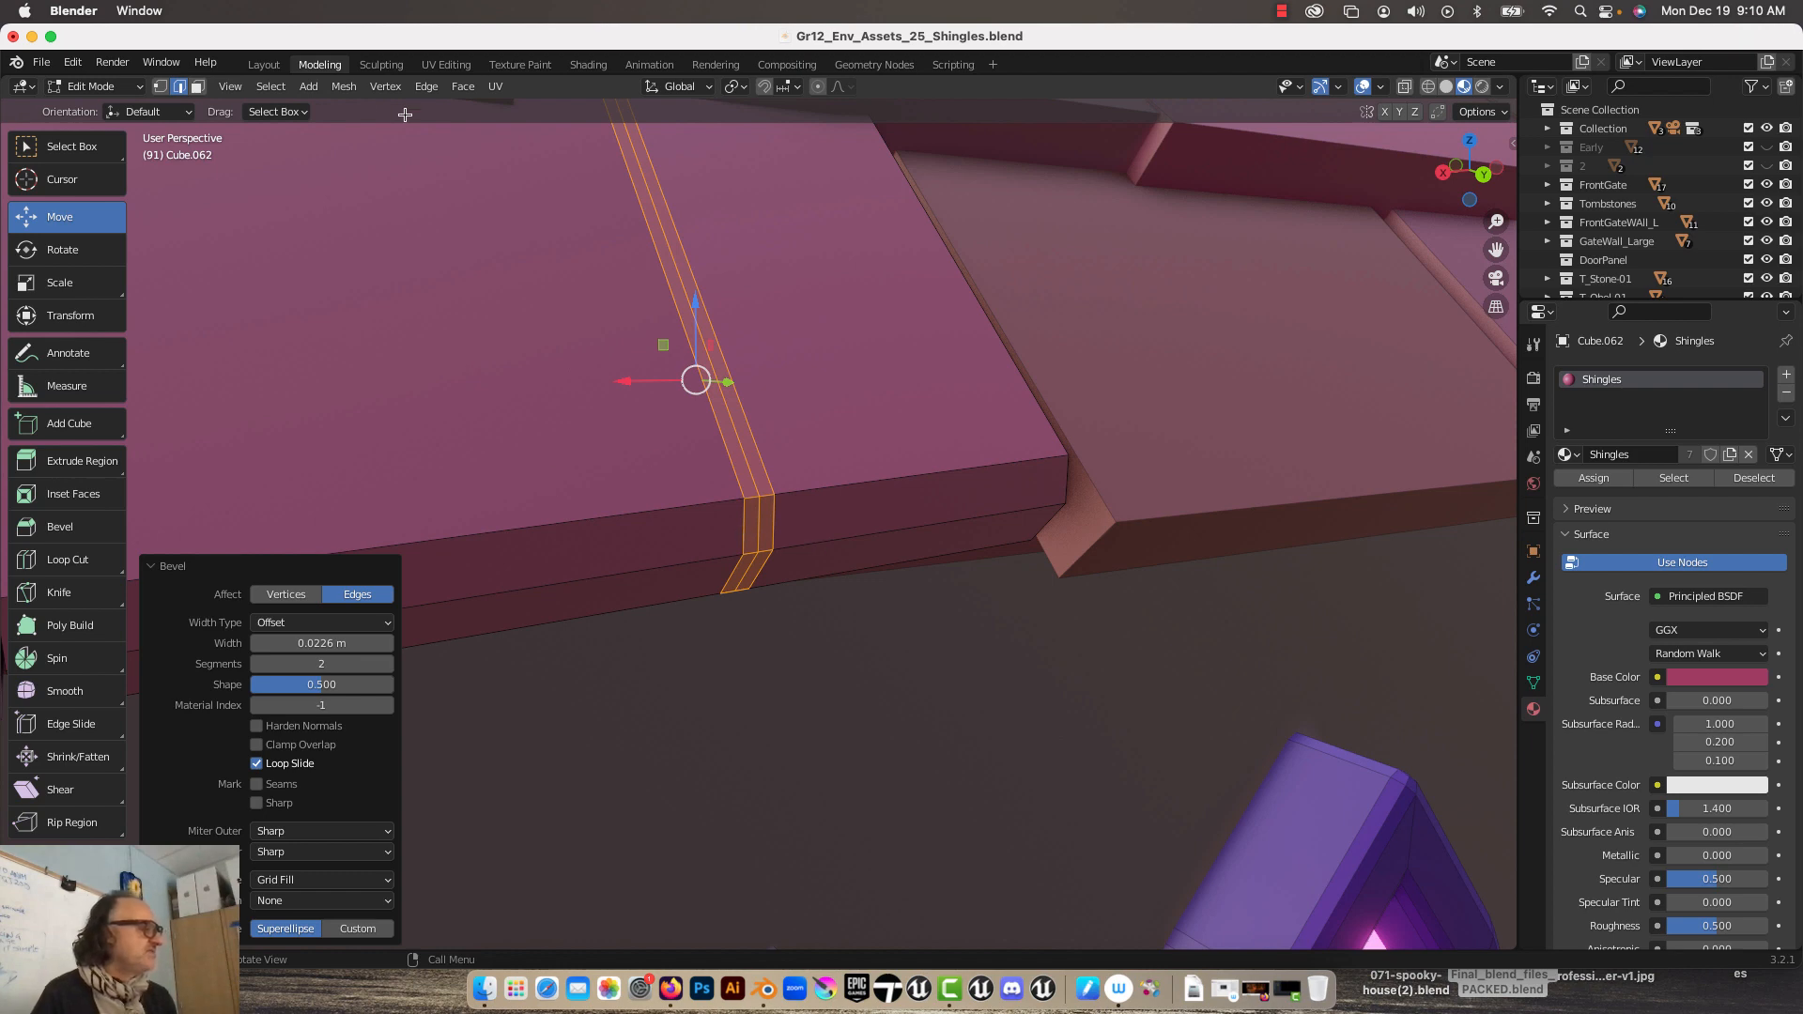
Step: In vertex selection, push the strip's two middle vertices on the shingle's front inward to form a crack, the lower one by about 0.016 m
left_click(160, 86)
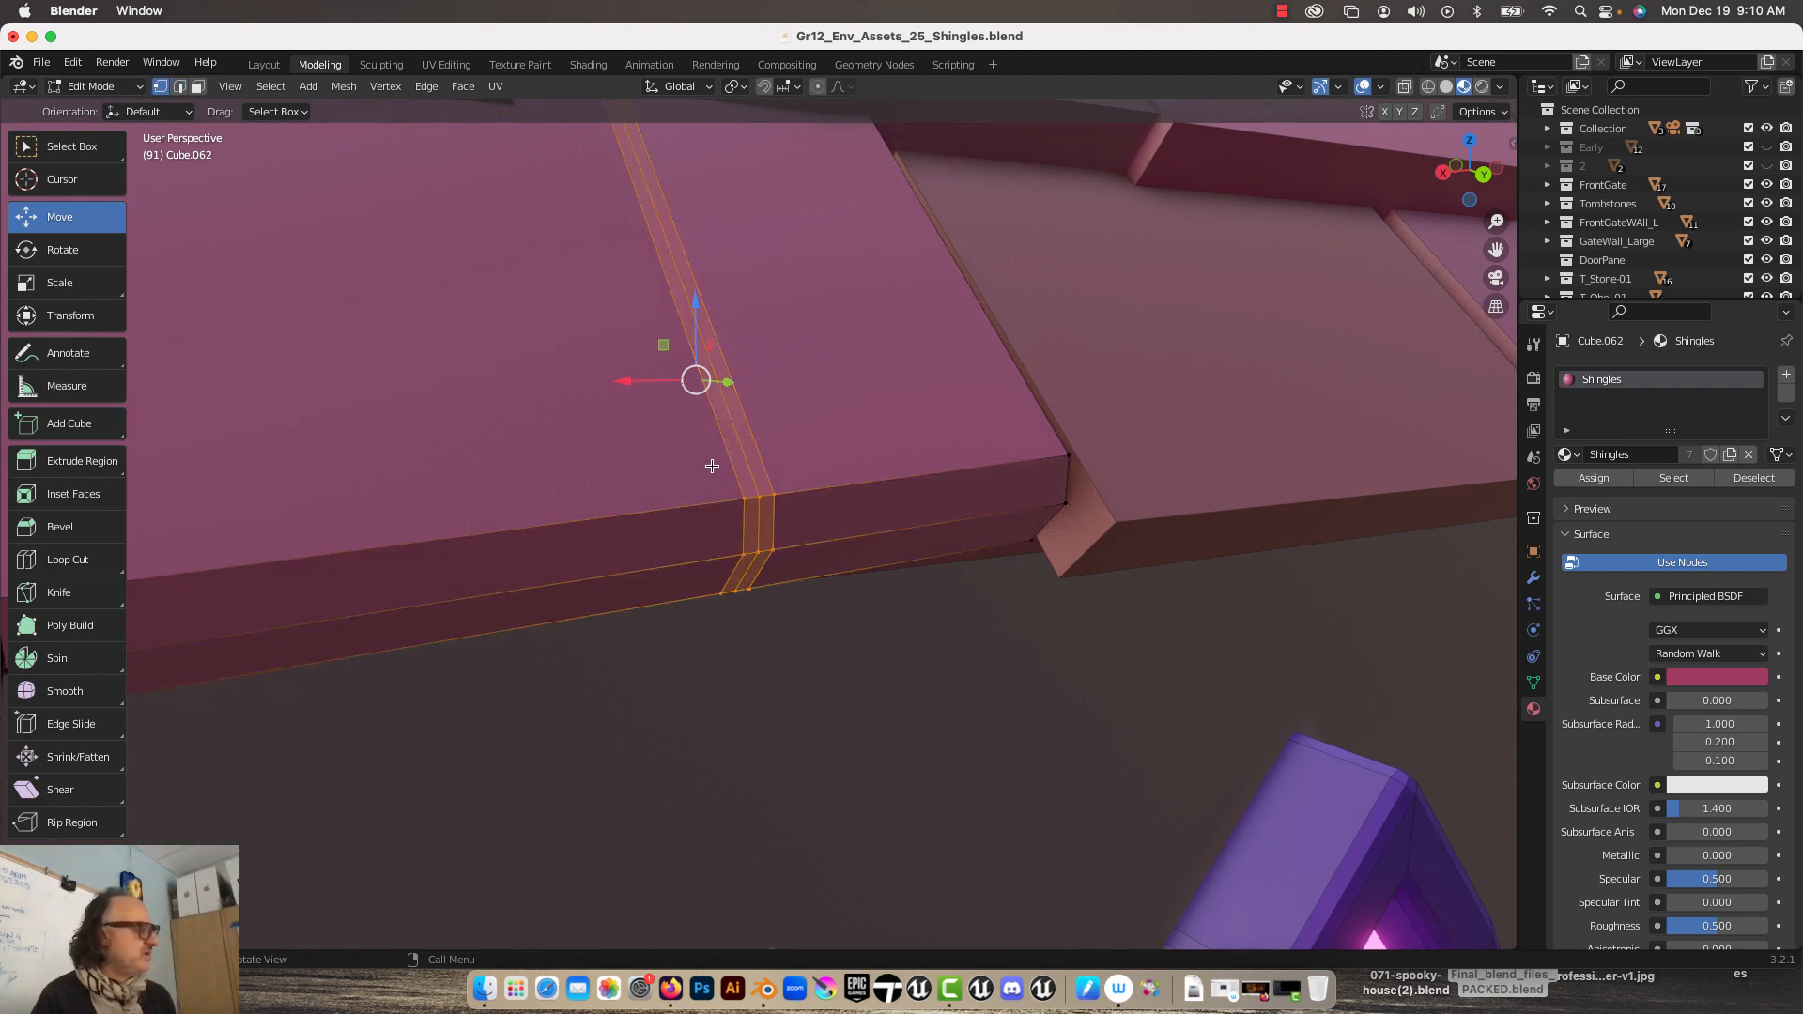
left_click(760, 499)
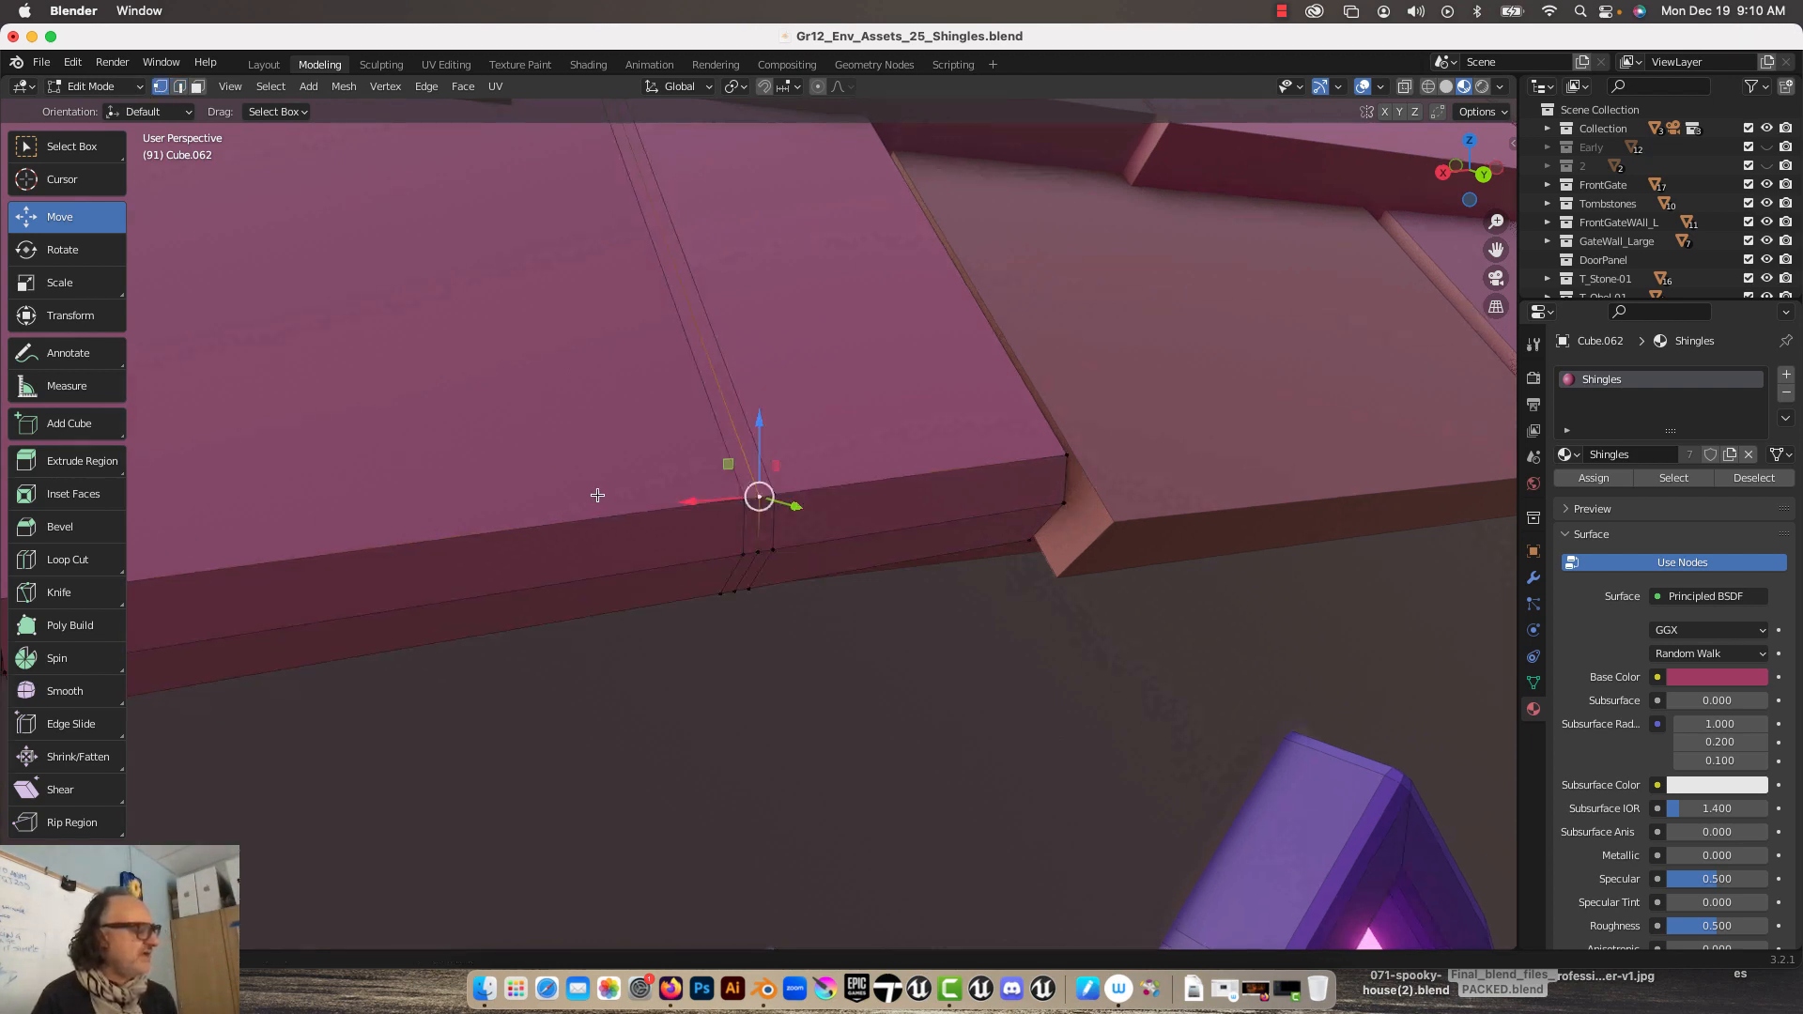
middle_click_drag(595, 495, 843, 501)
left_click_drag(805, 493, 796, 492)
left_click(764, 555)
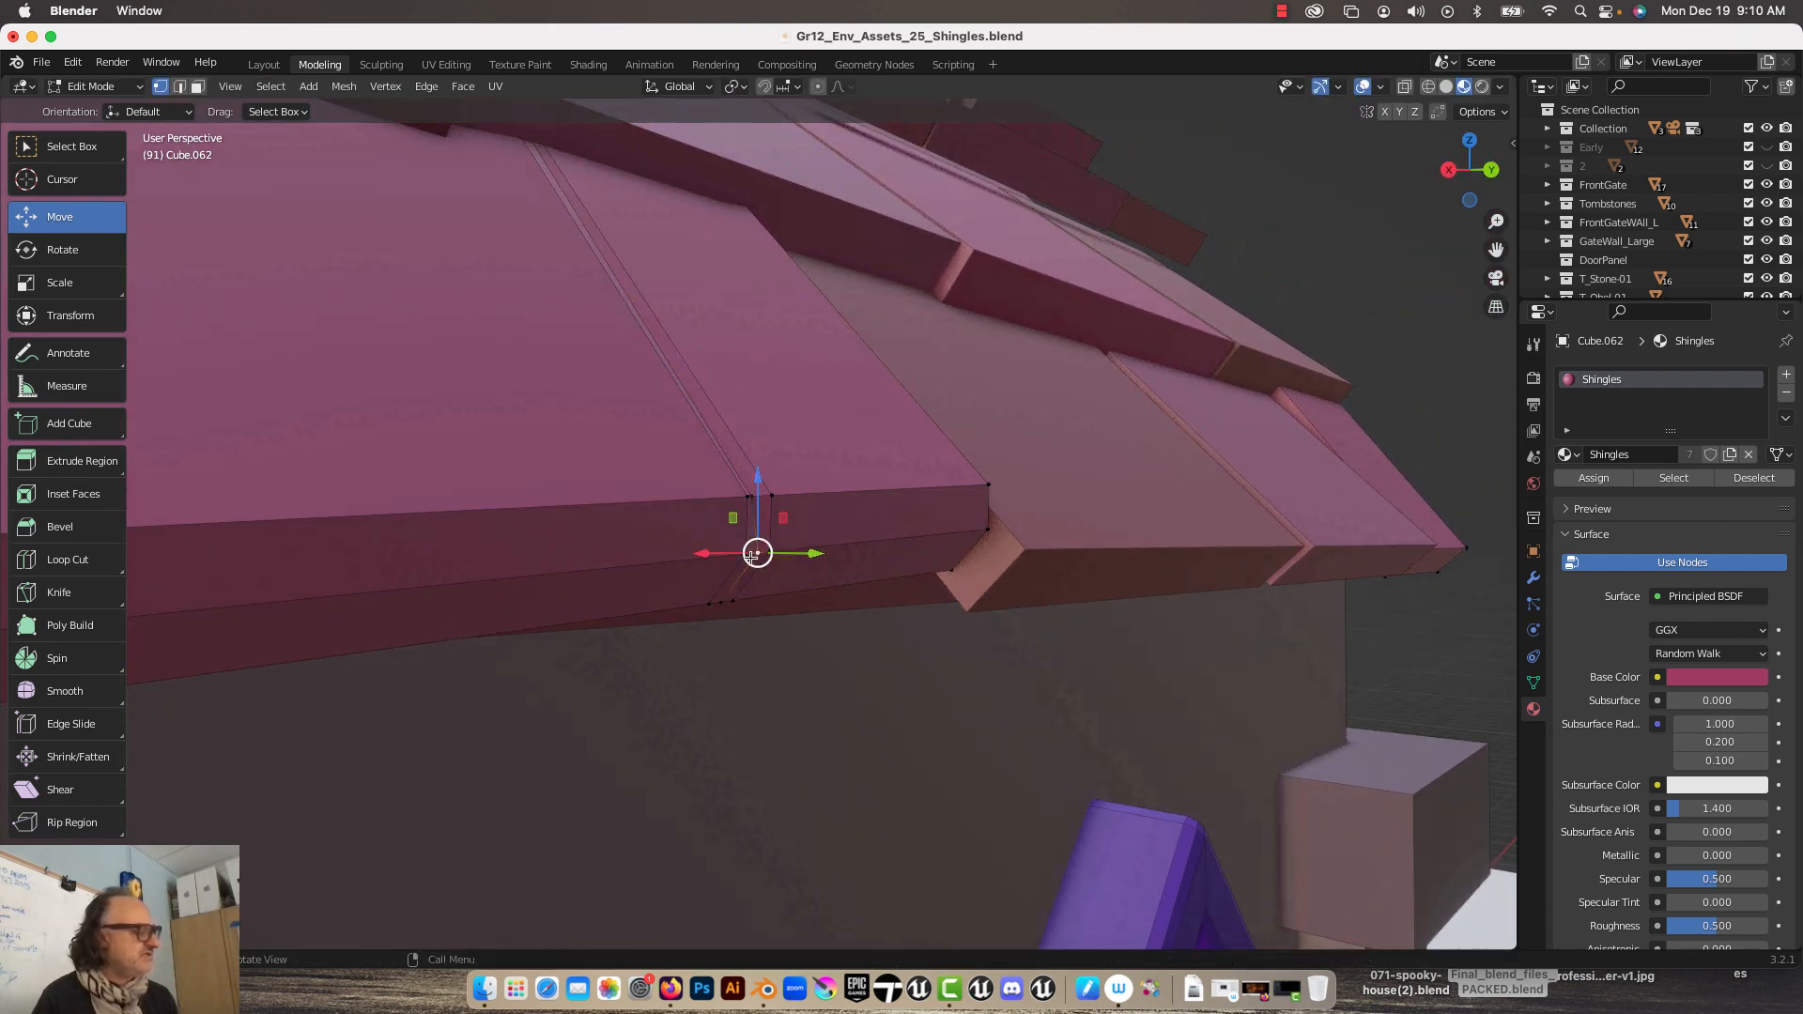
middle_click_drag(763, 555, 857, 596)
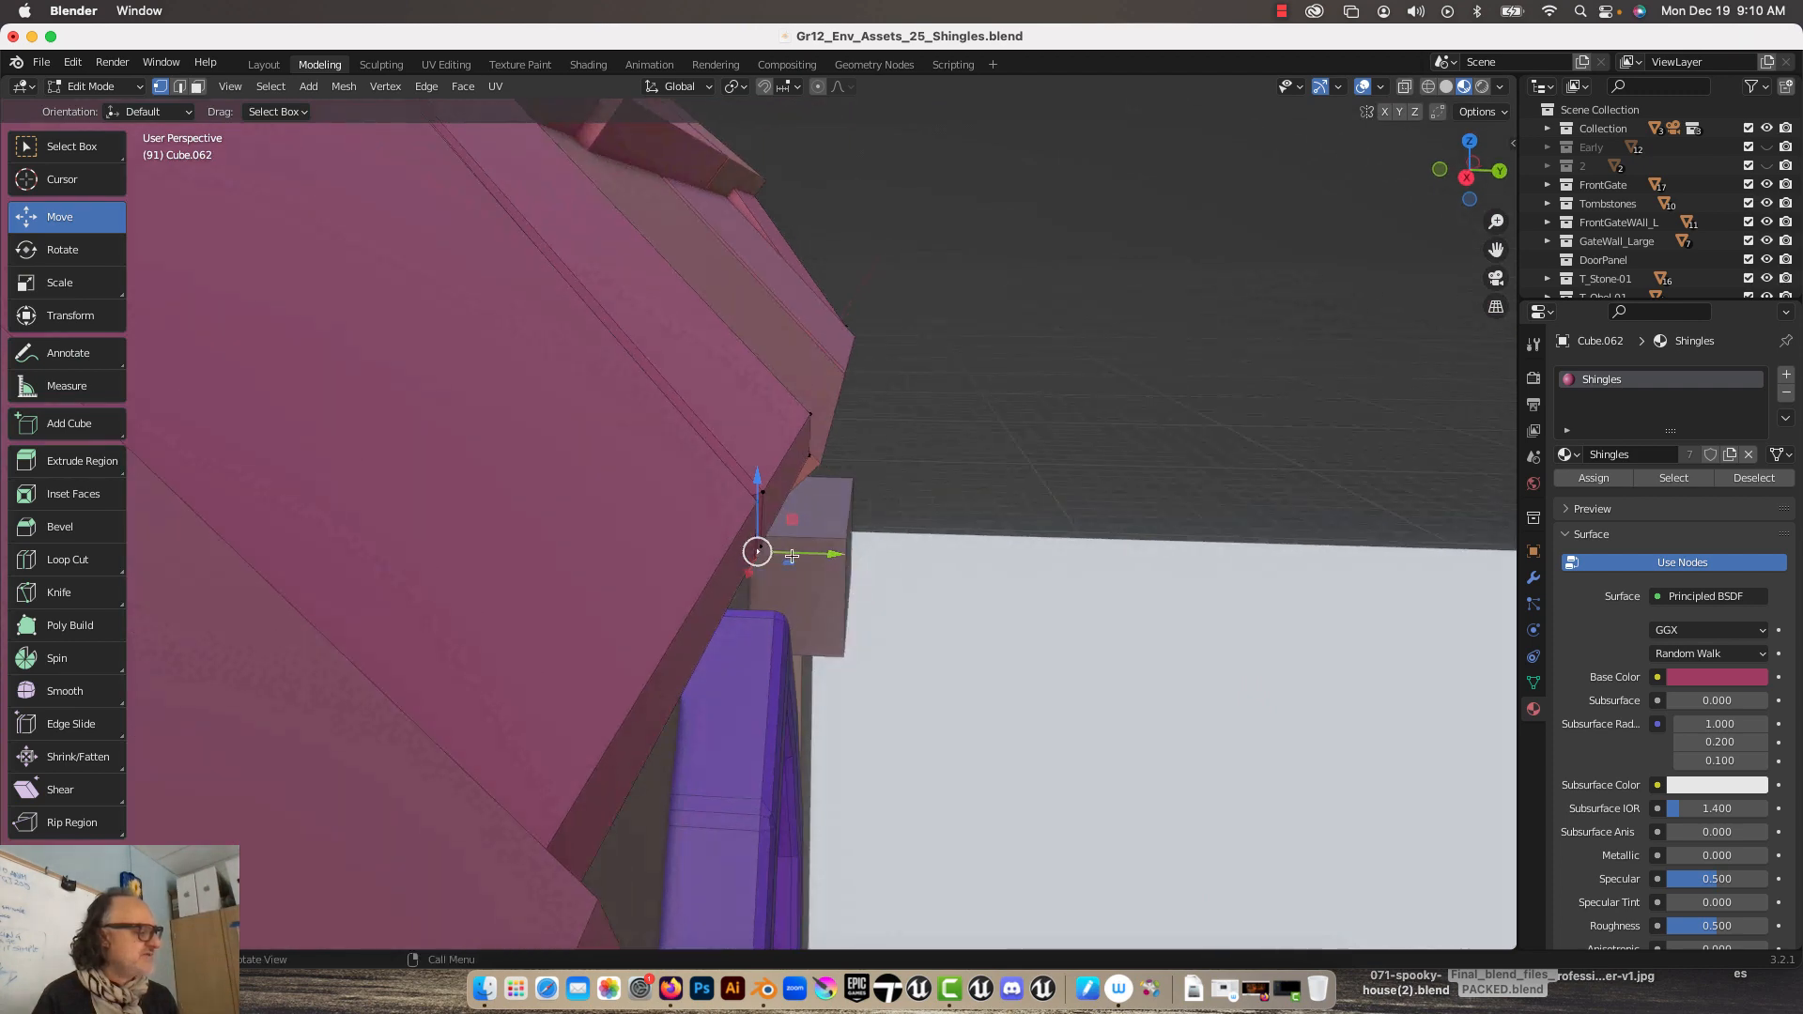
left_click_drag(757, 551, 745, 550)
middle_click_drag(787, 508, 649, 430)
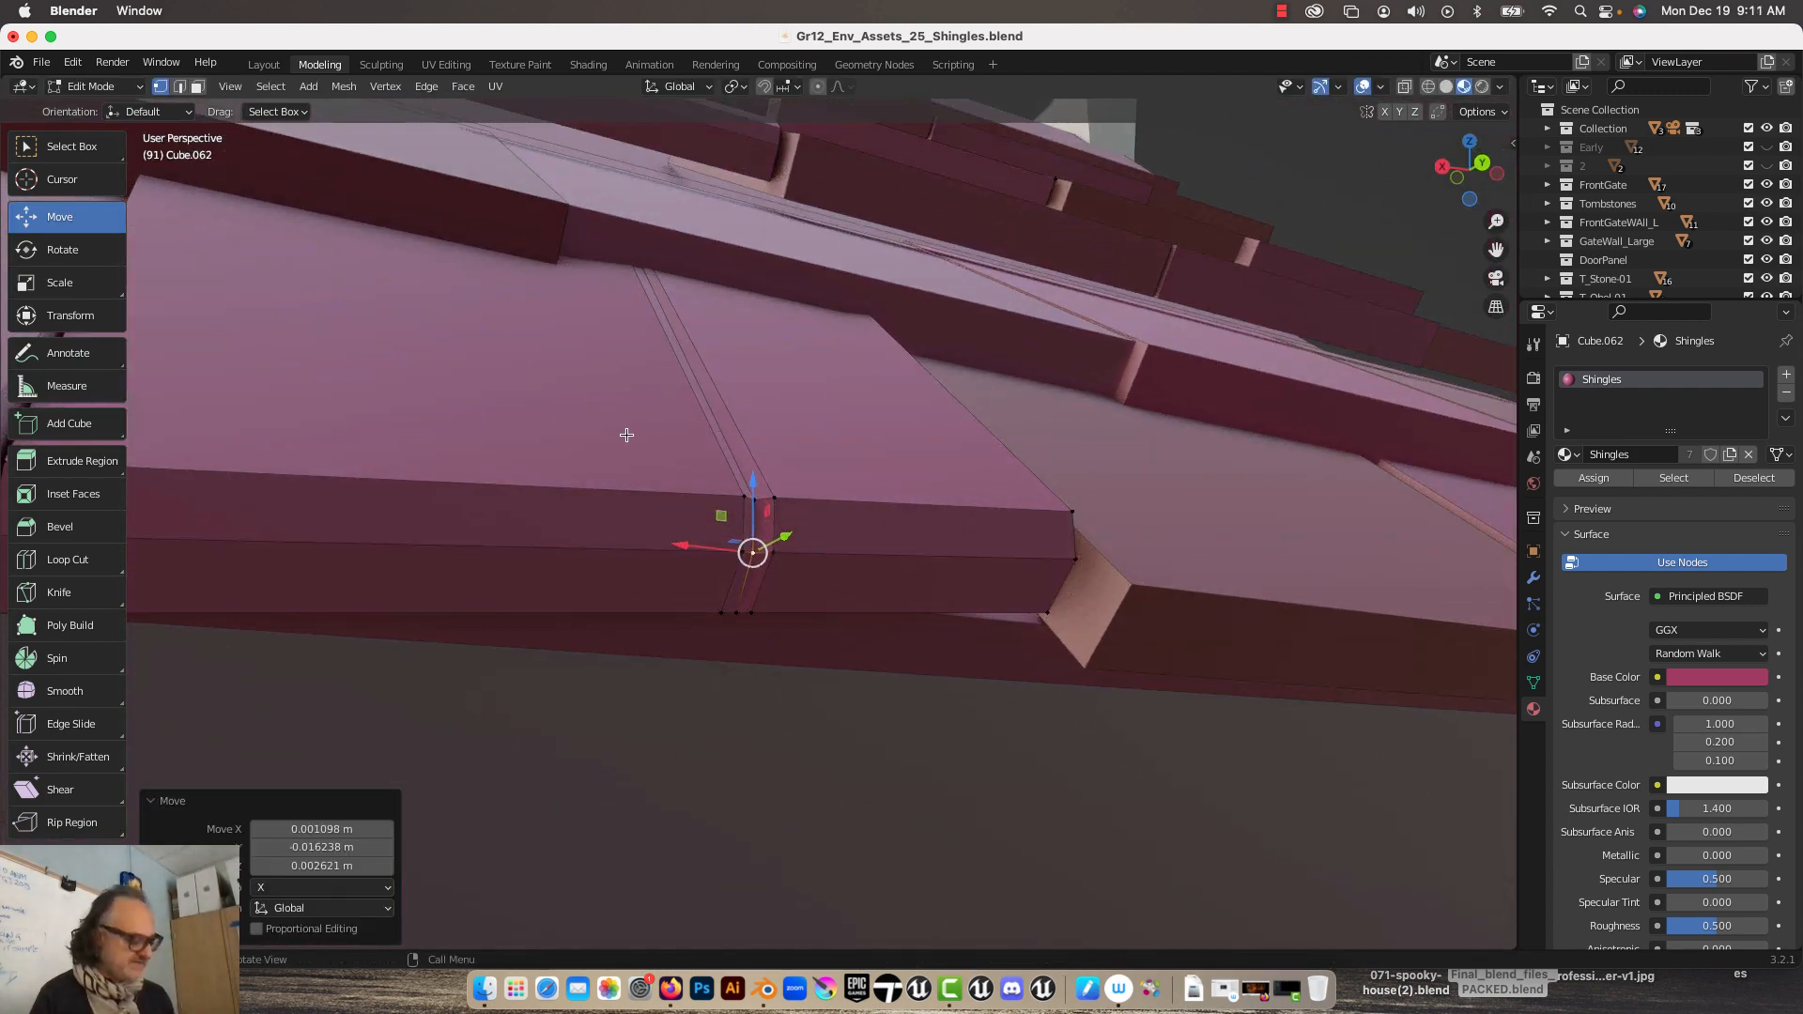
Step: Bevel the vertical edge right of the crack on the shingle's front face by about 0.011 m with 2 segments
key("Tab")
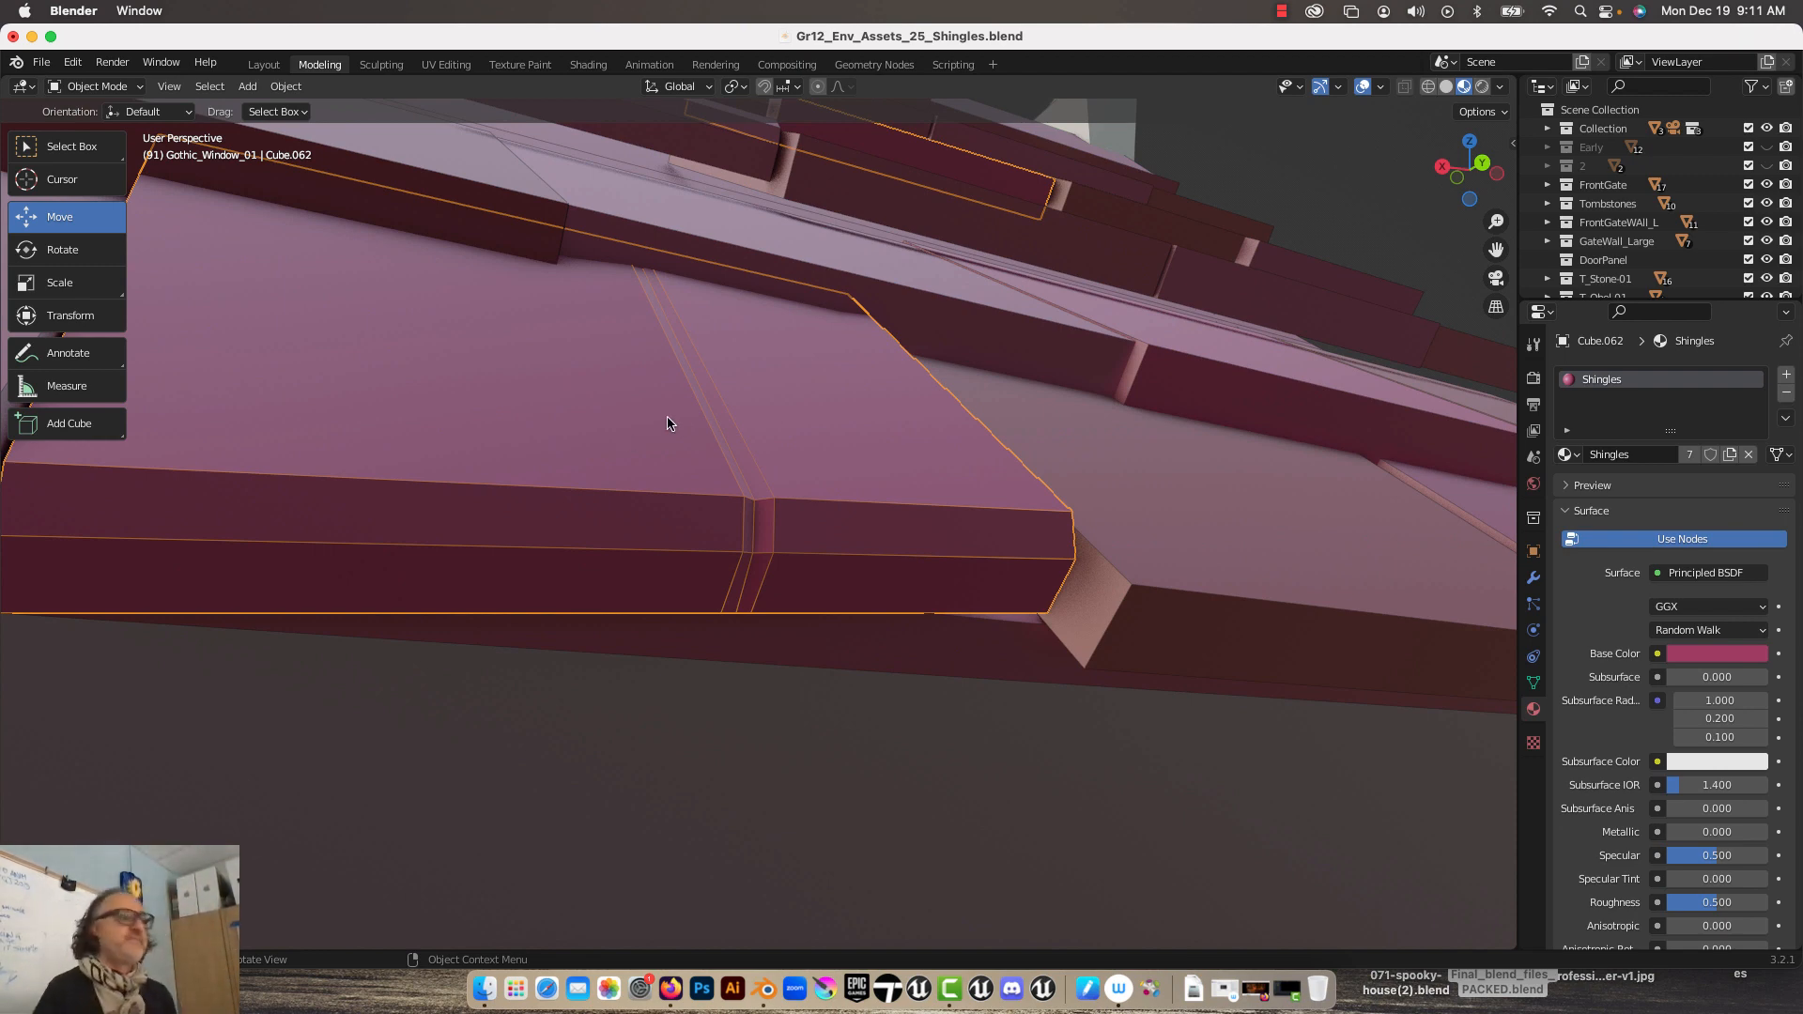
scroll(705, 490, "up", 5)
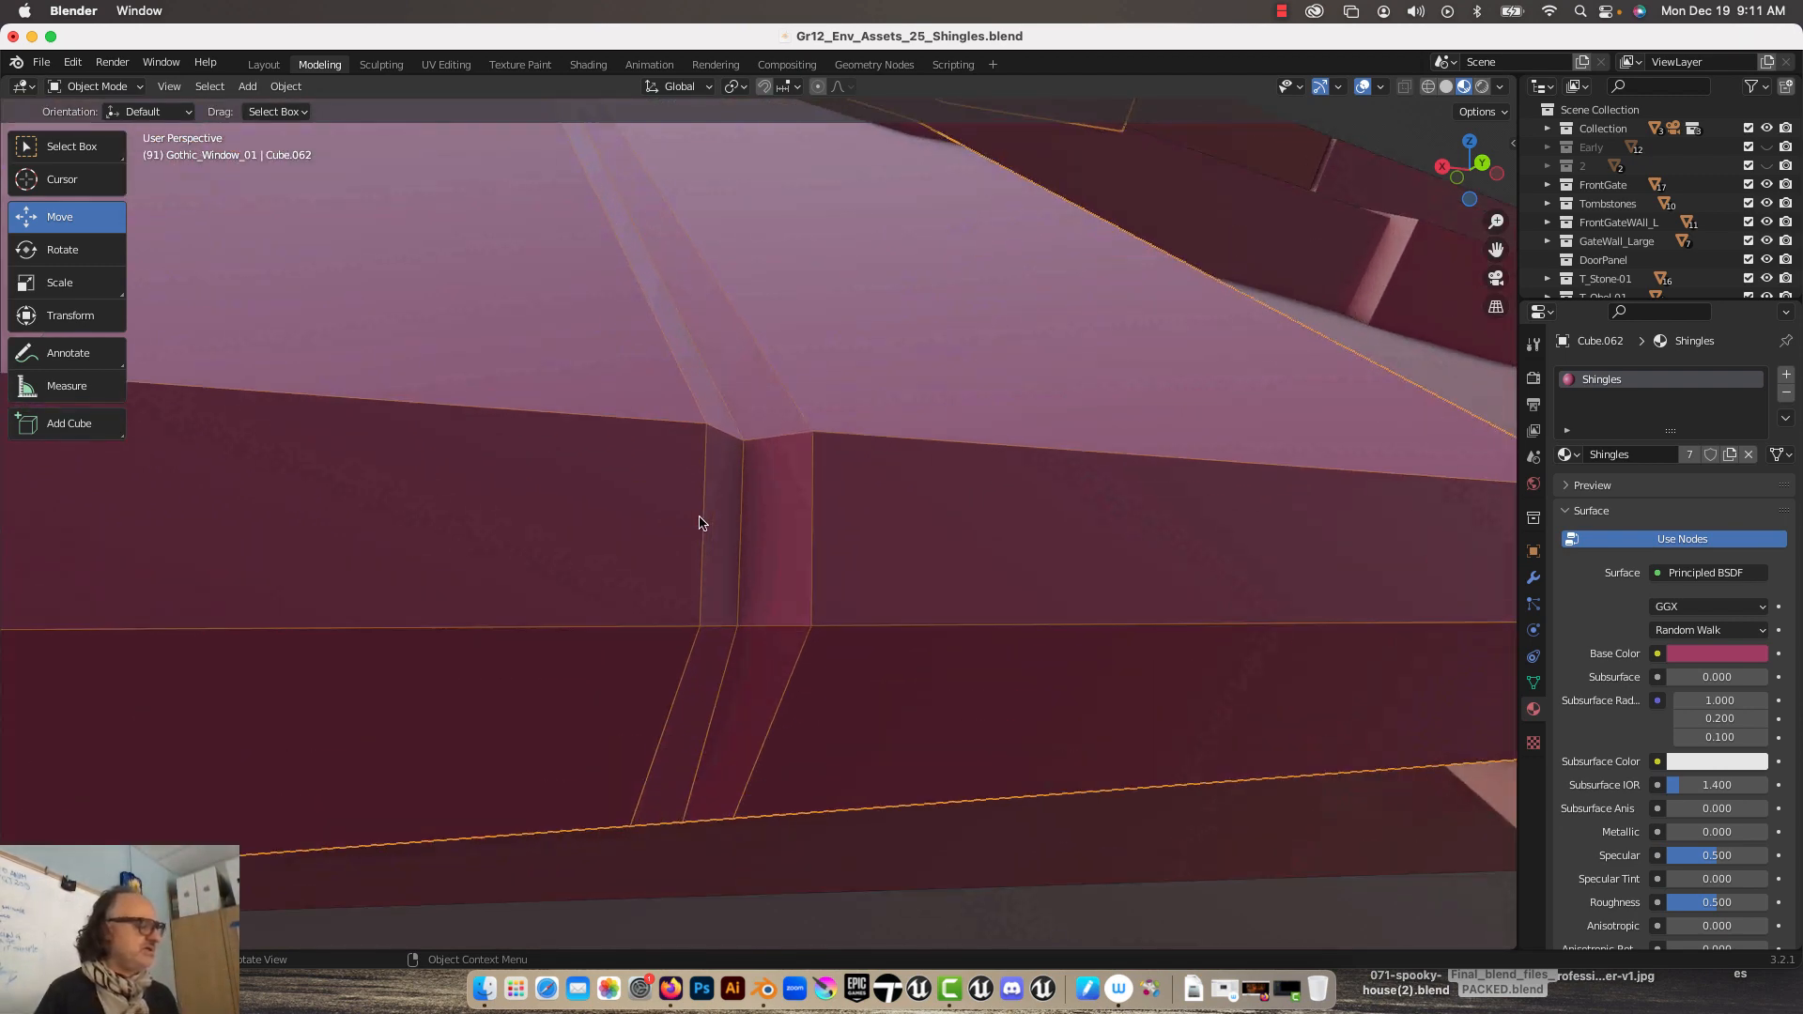
key("Tab")
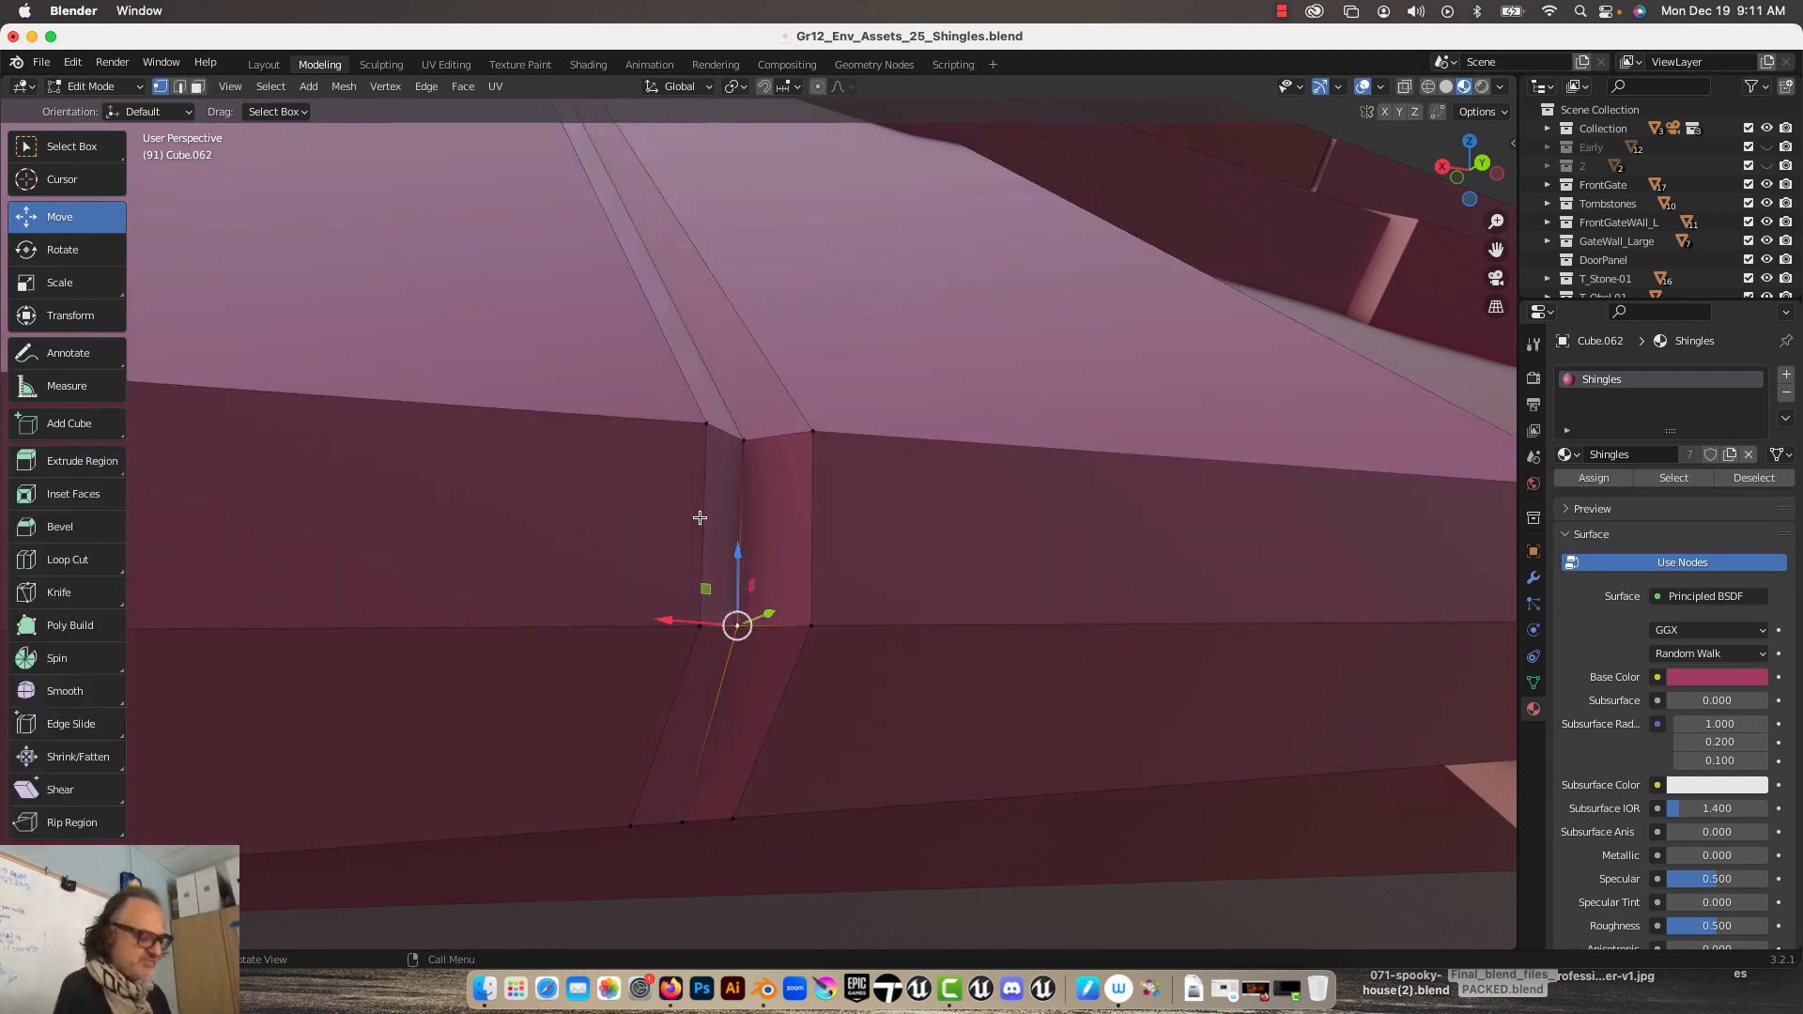
key("alt+a")
left_click(813, 561)
middle_click_drag(775, 558, 771, 584)
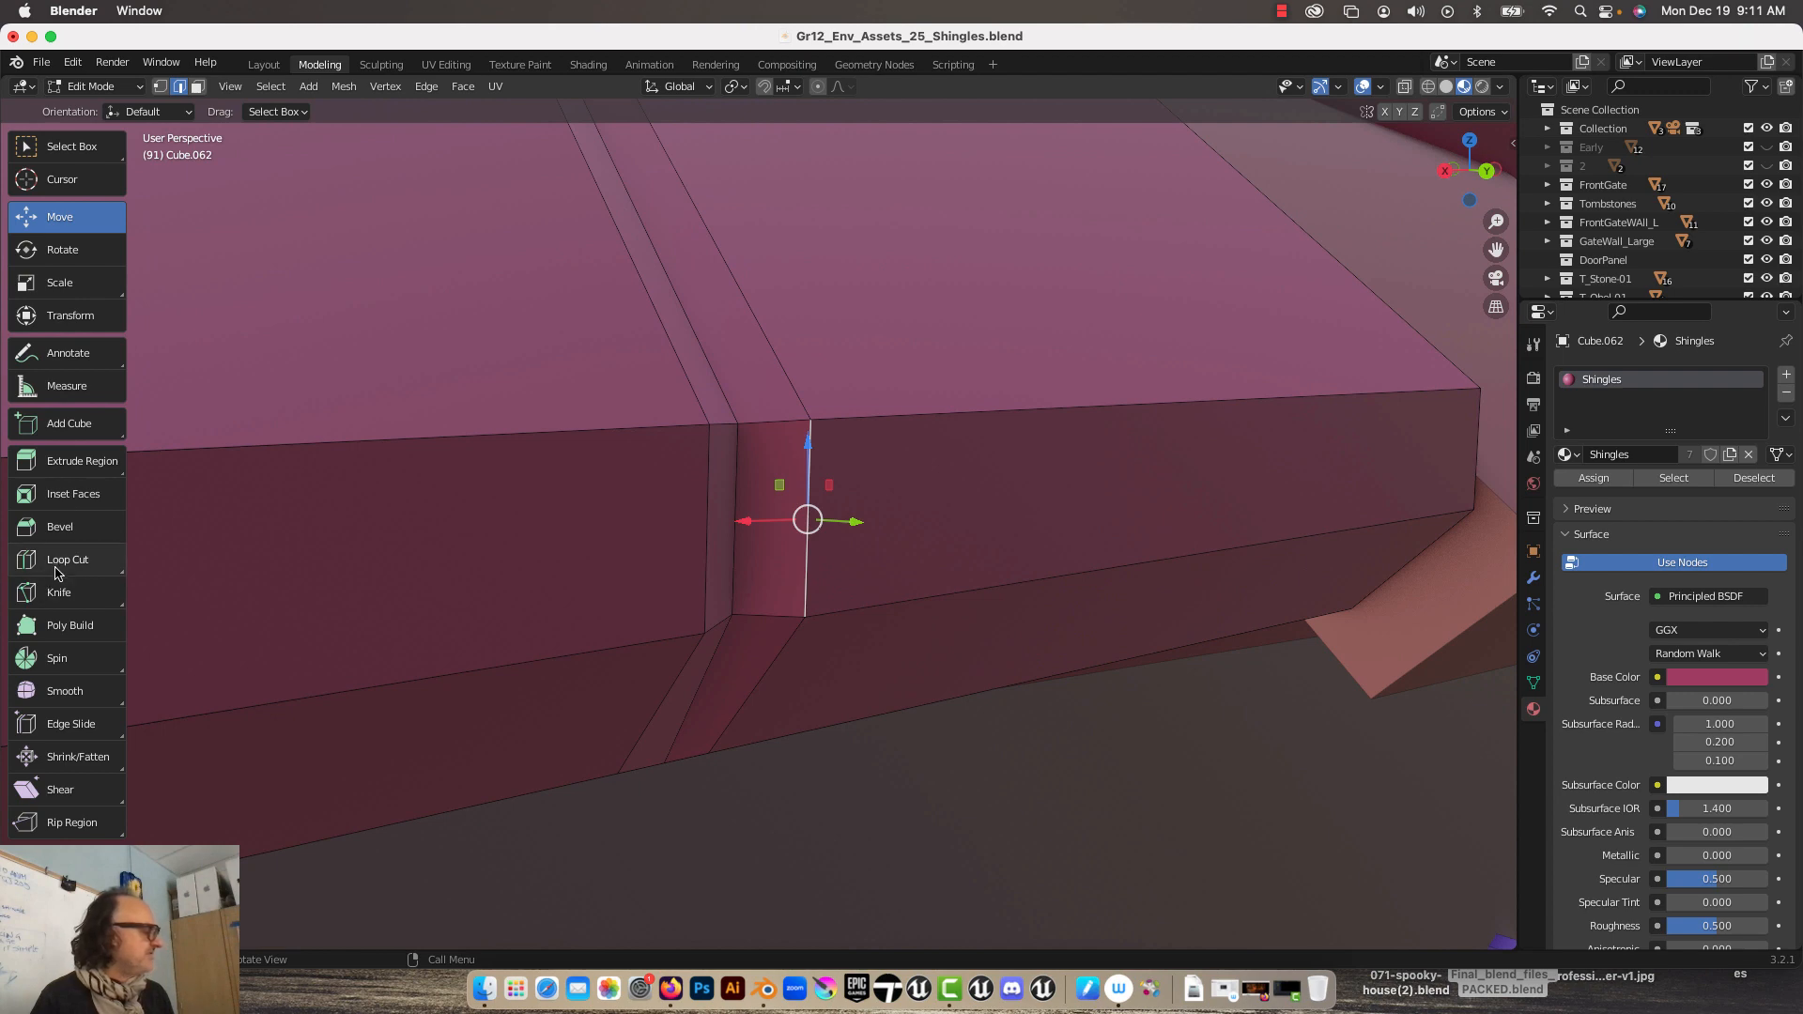
left_click(61, 528)
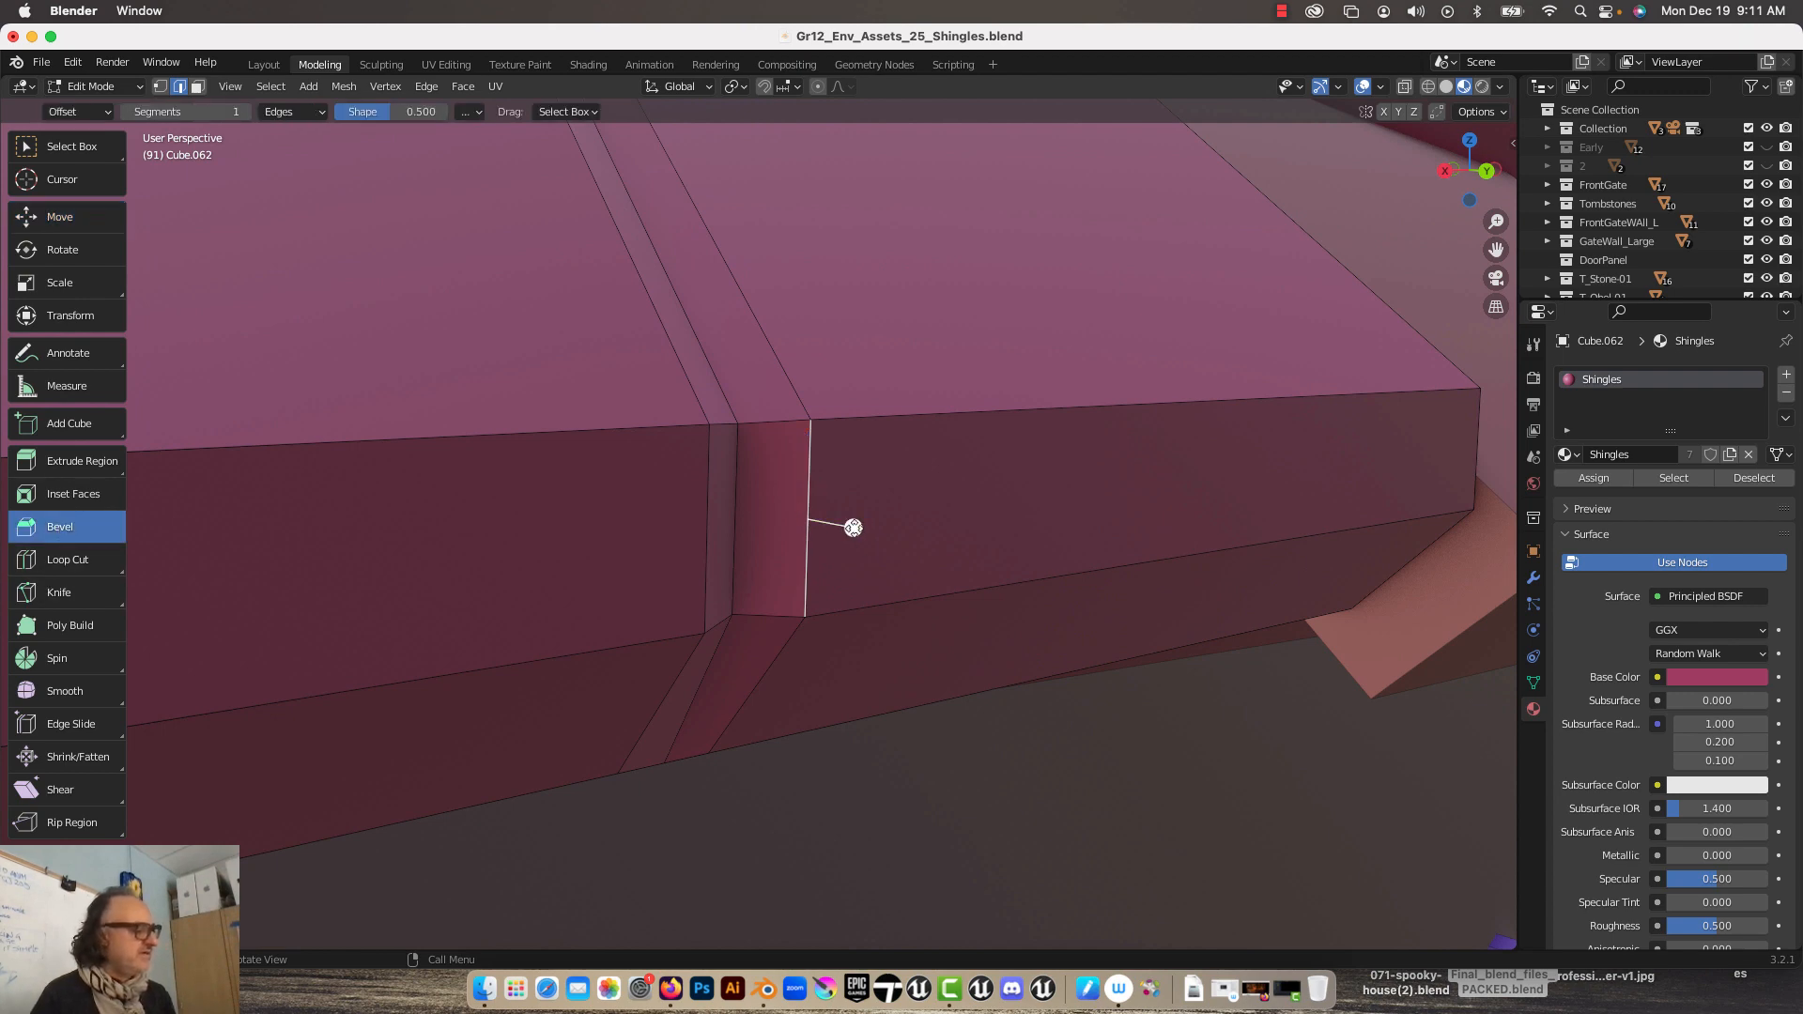
left_click_drag(854, 525, 889, 515)
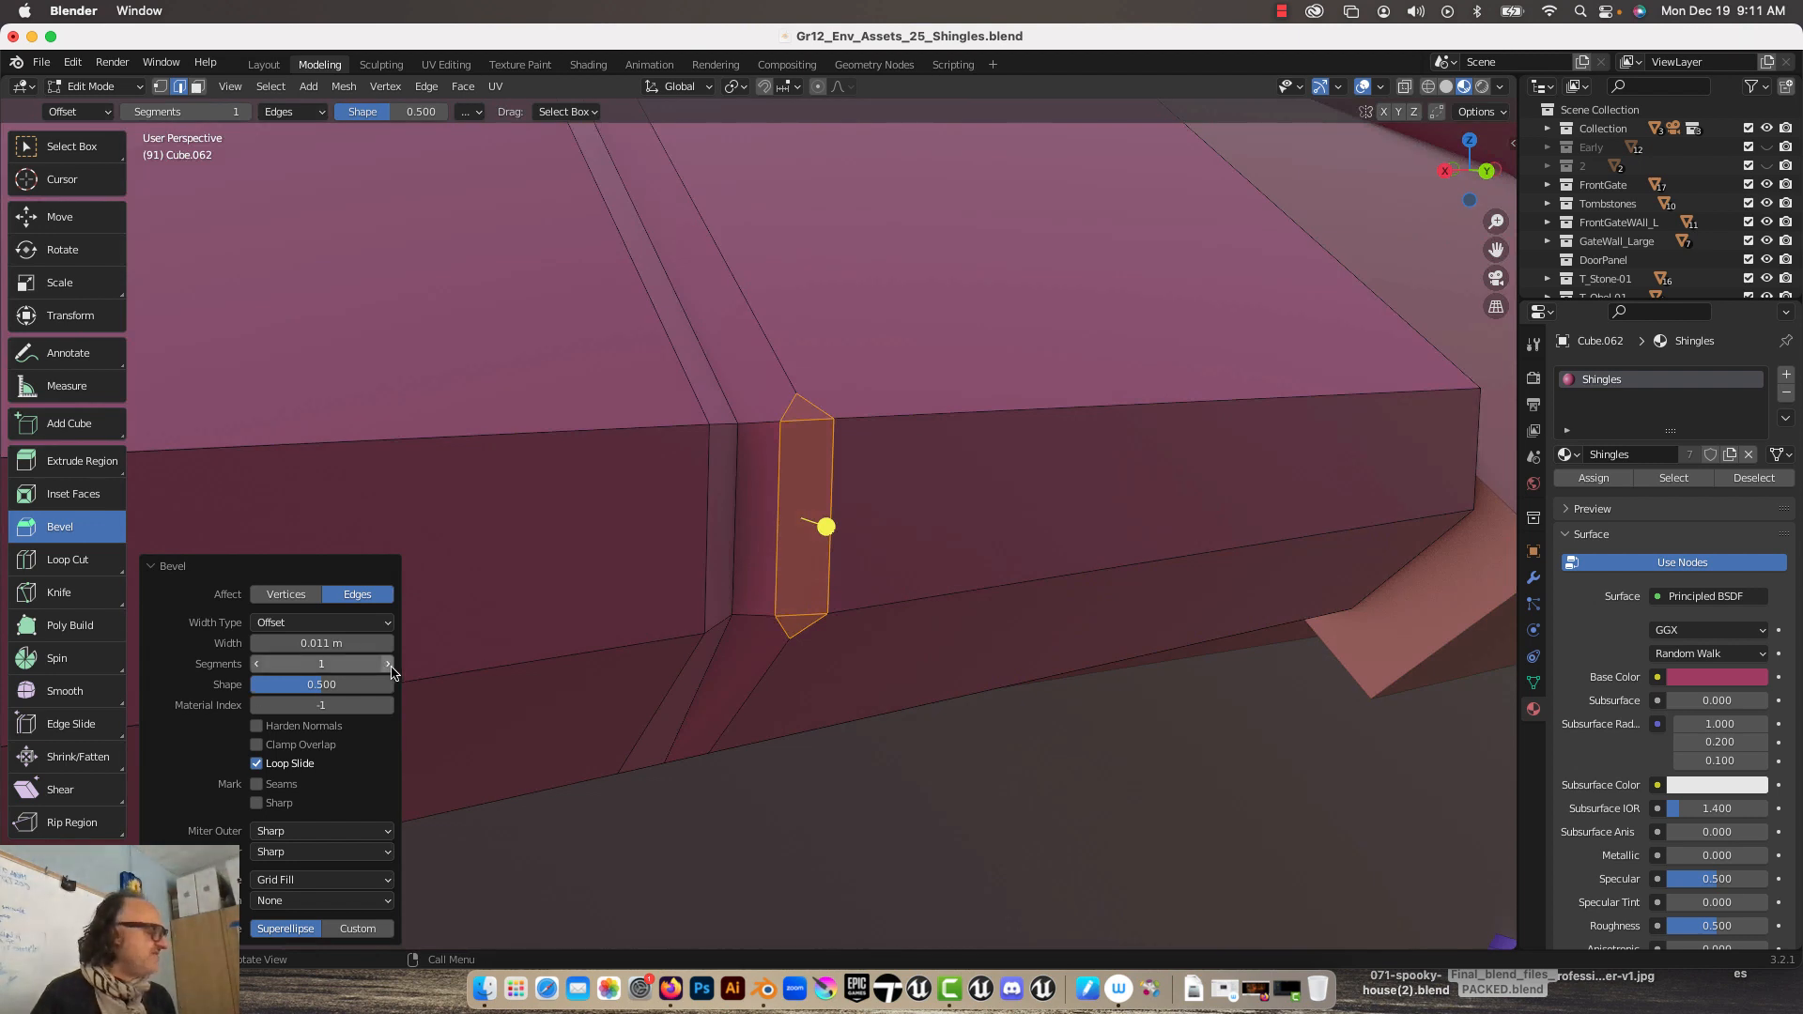
left_click(387, 664)
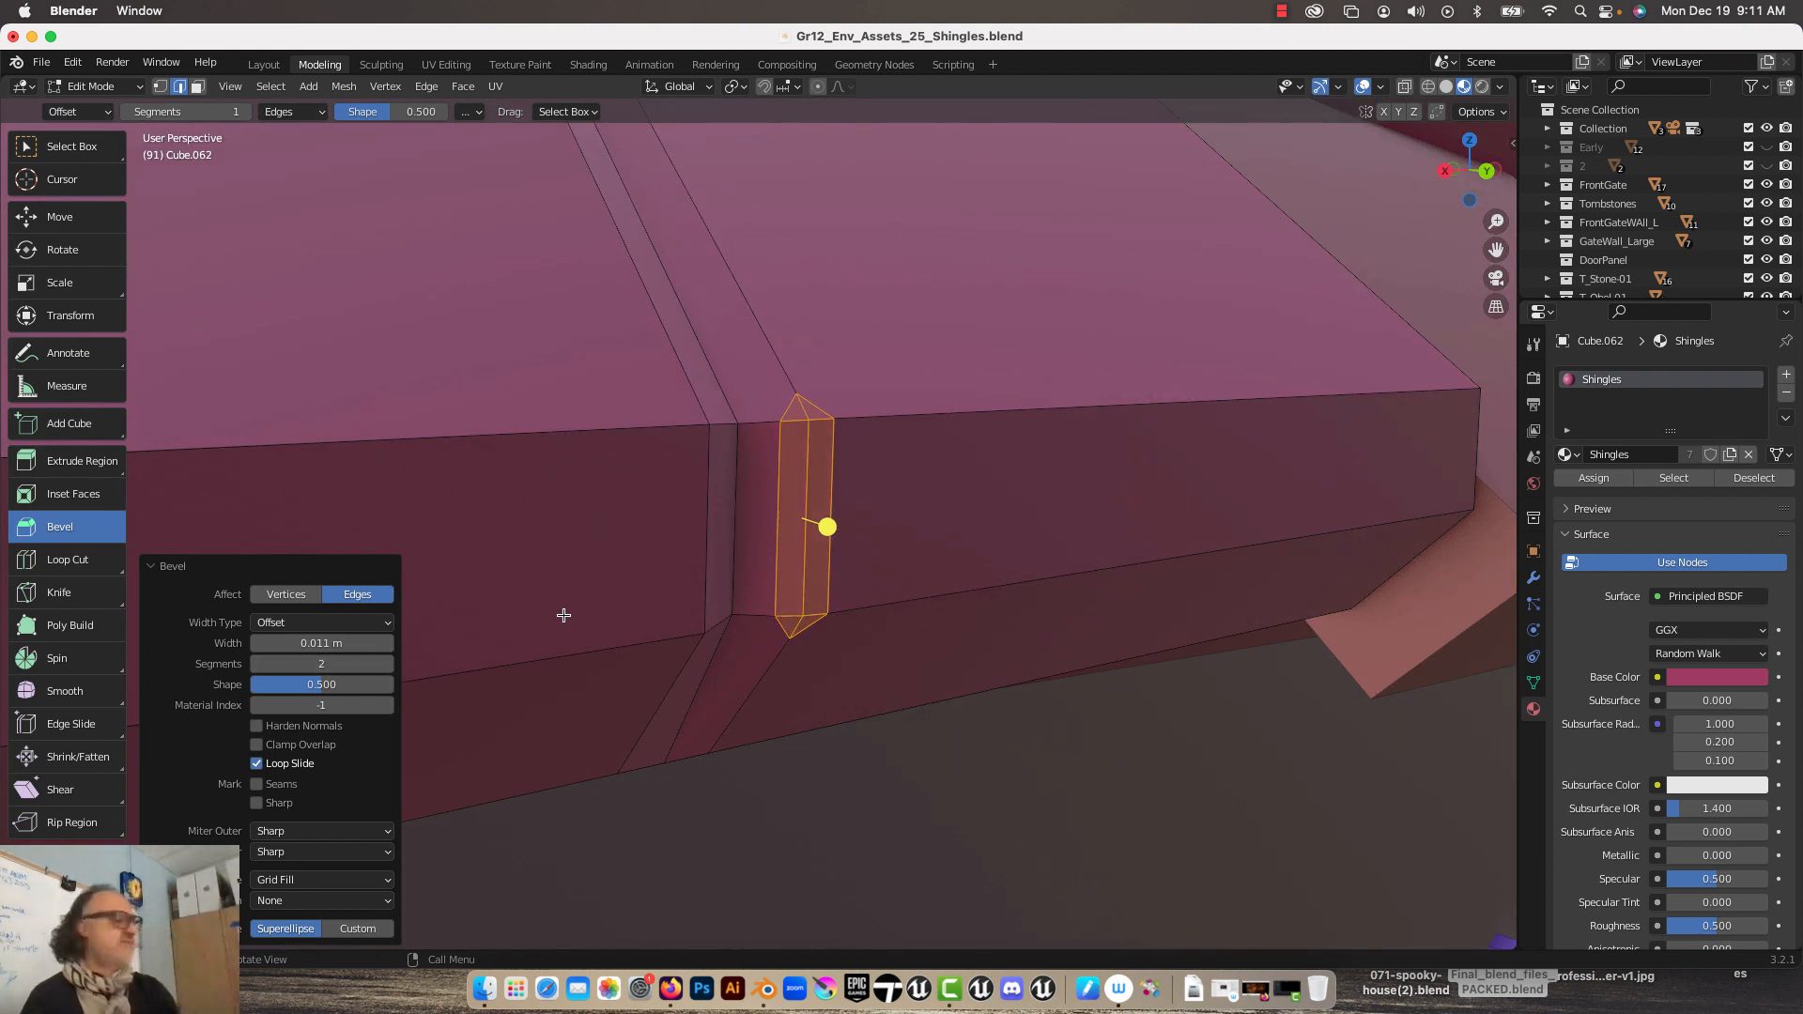
Step: With the Move tool, shift the new bevel's middle edge about 0.0049 m along Y into the shingle
left_click(59, 217)
middle_click_drag(559, 445, 794, 518)
mouse_move(796, 519)
left_mouse_down()
mouse_move(853, 515)
mouse_move(796, 487)
left_mouse_up()
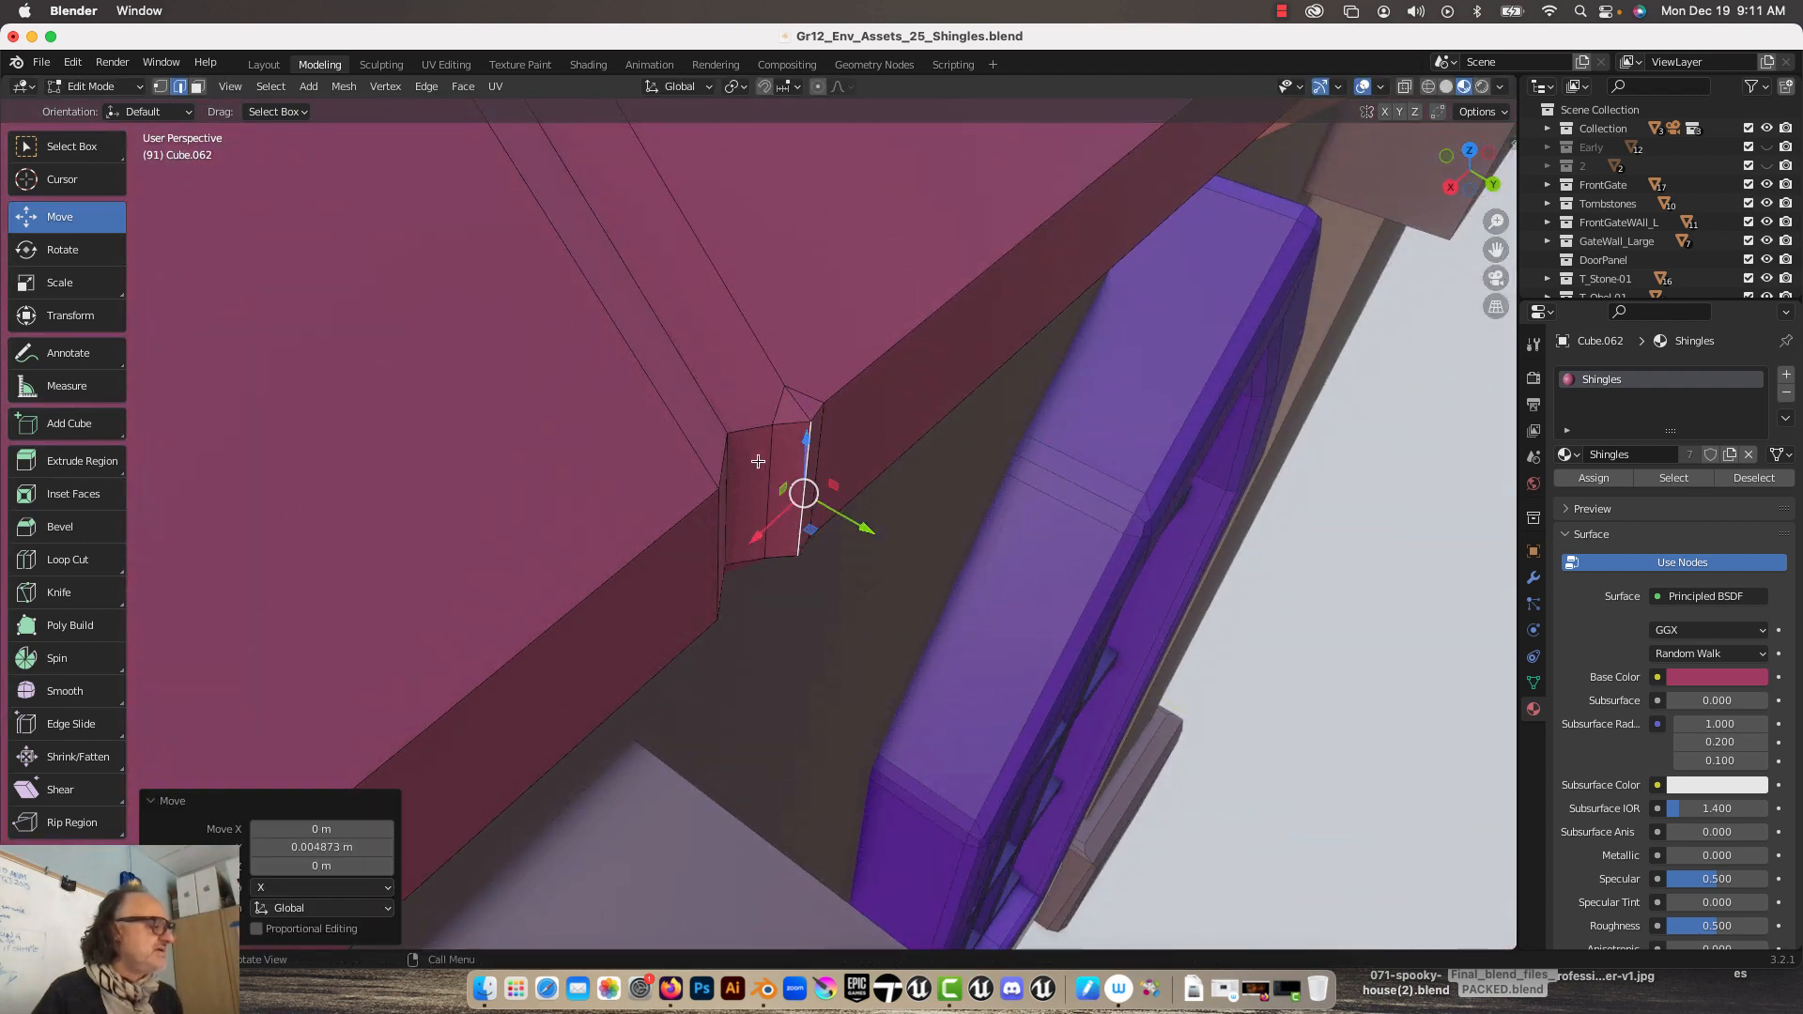
middle_click_drag(797, 487, 713, 397)
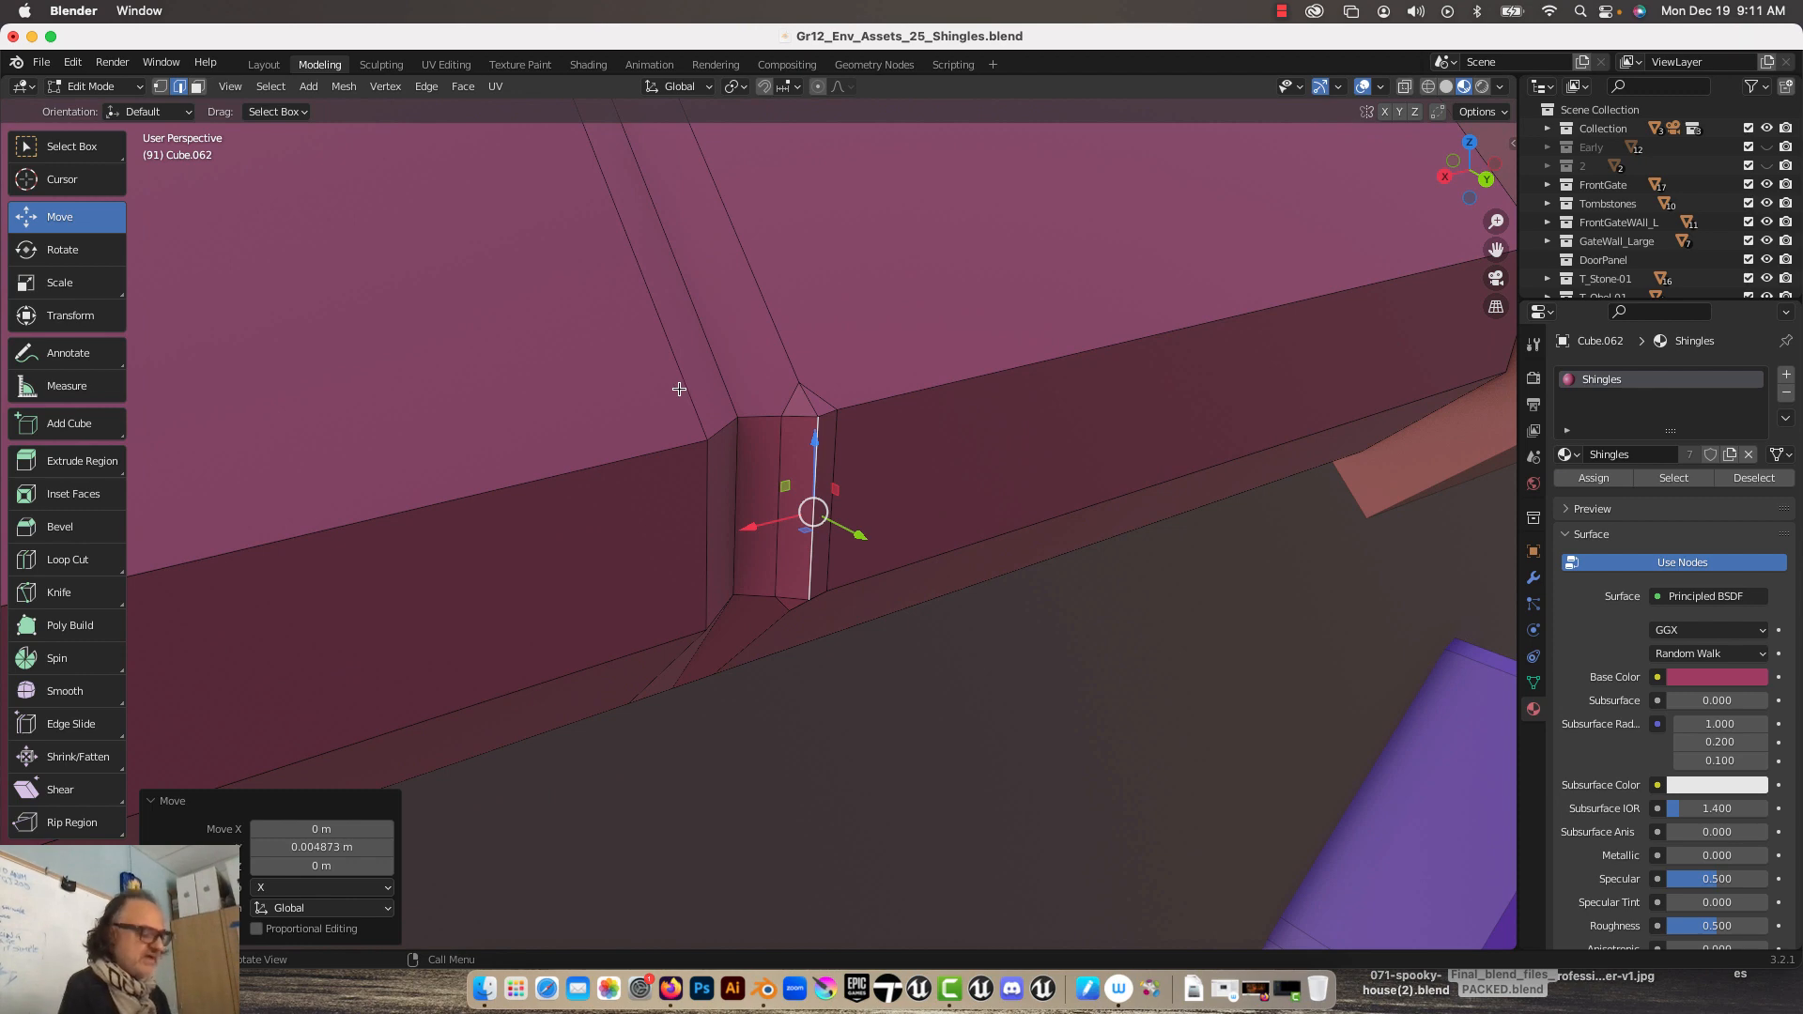
Step: In vertex selection, lower two upper vertices at the crack's mouth, the second by about 0.0043 m, and return to Object Mode
key("1")
left_click(729, 415)
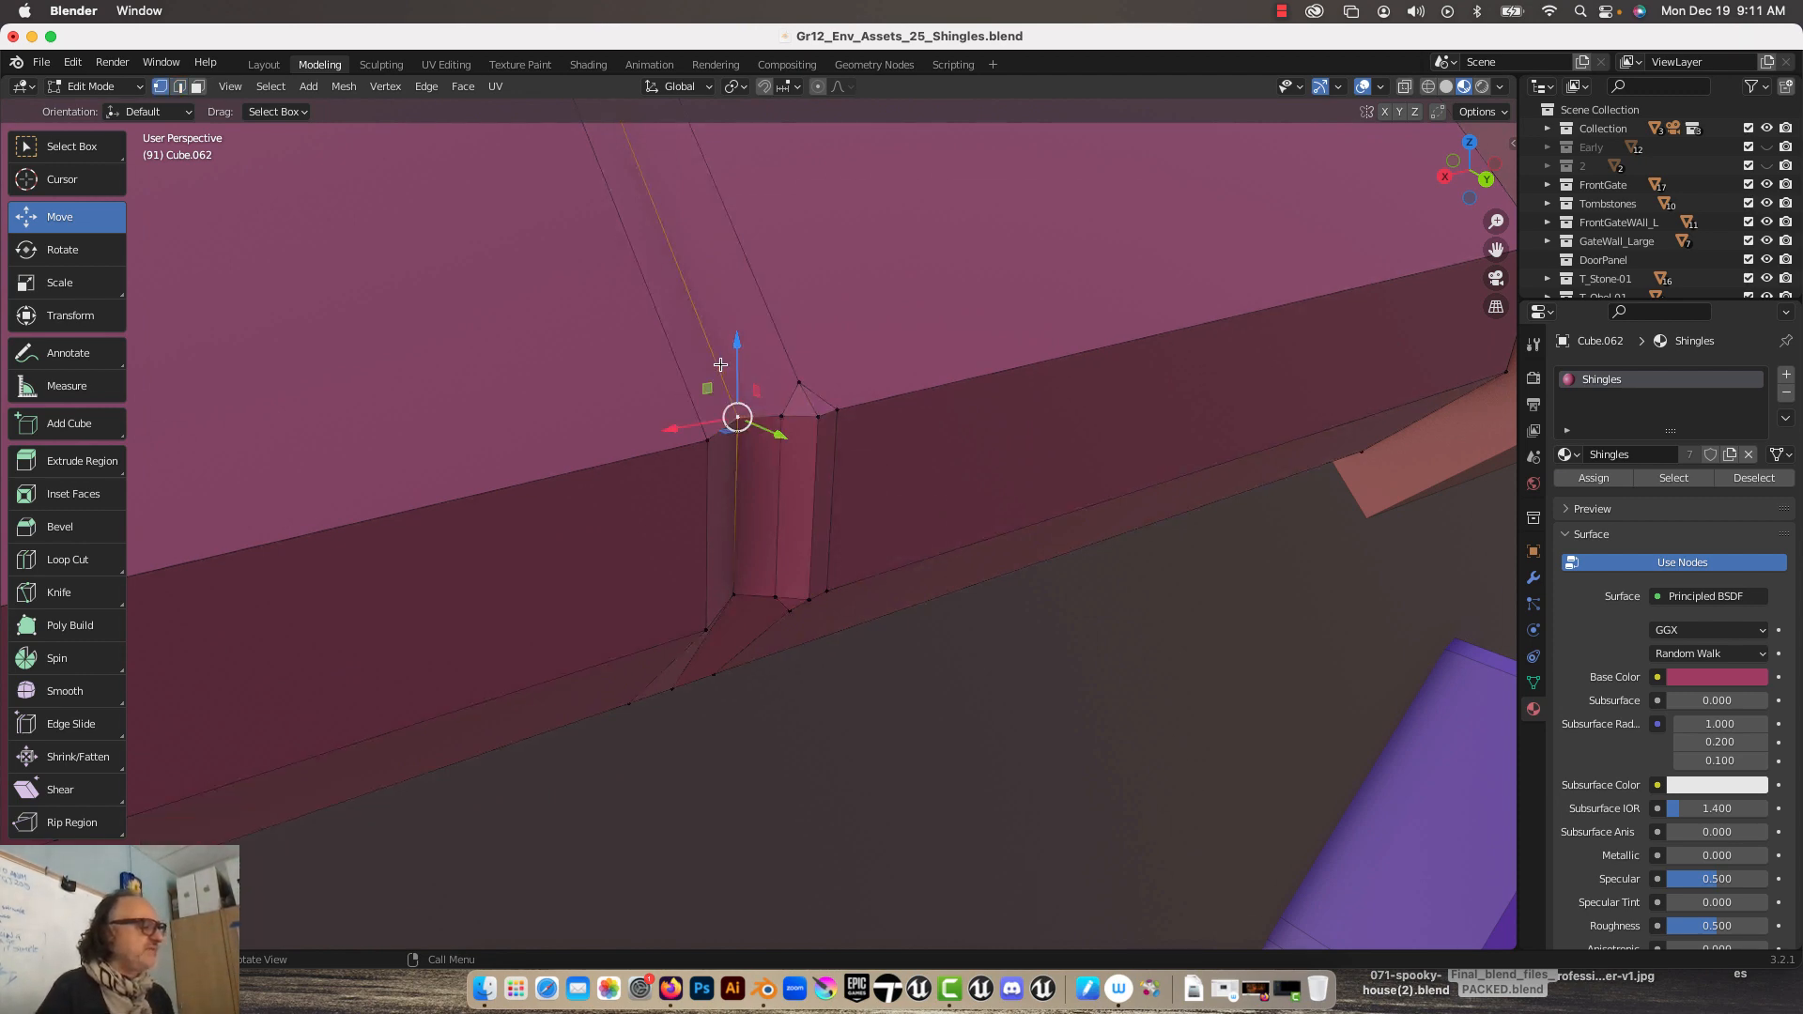
mouse_move(736, 364)
left_mouse_down()
mouse_move(775, 396)
mouse_move(765, 378)
left_mouse_up()
left_click(779, 419)
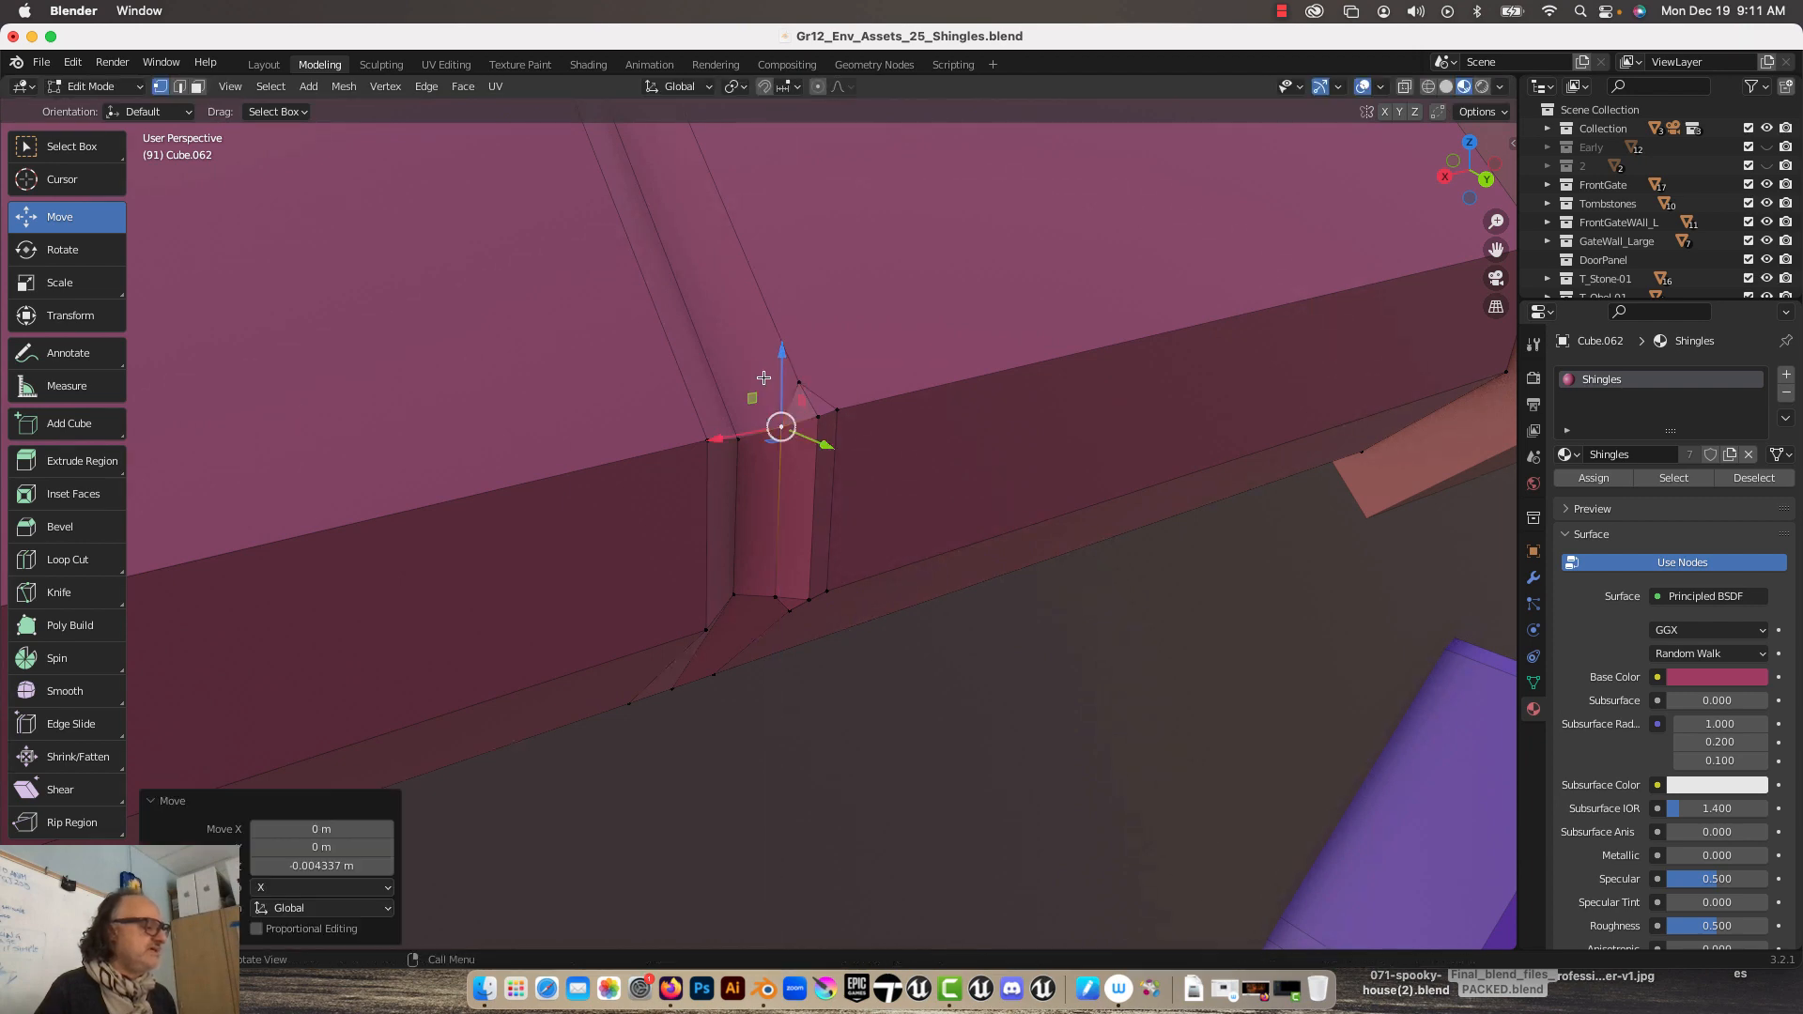
scroll(761, 371, "down", 6)
key("Tab")
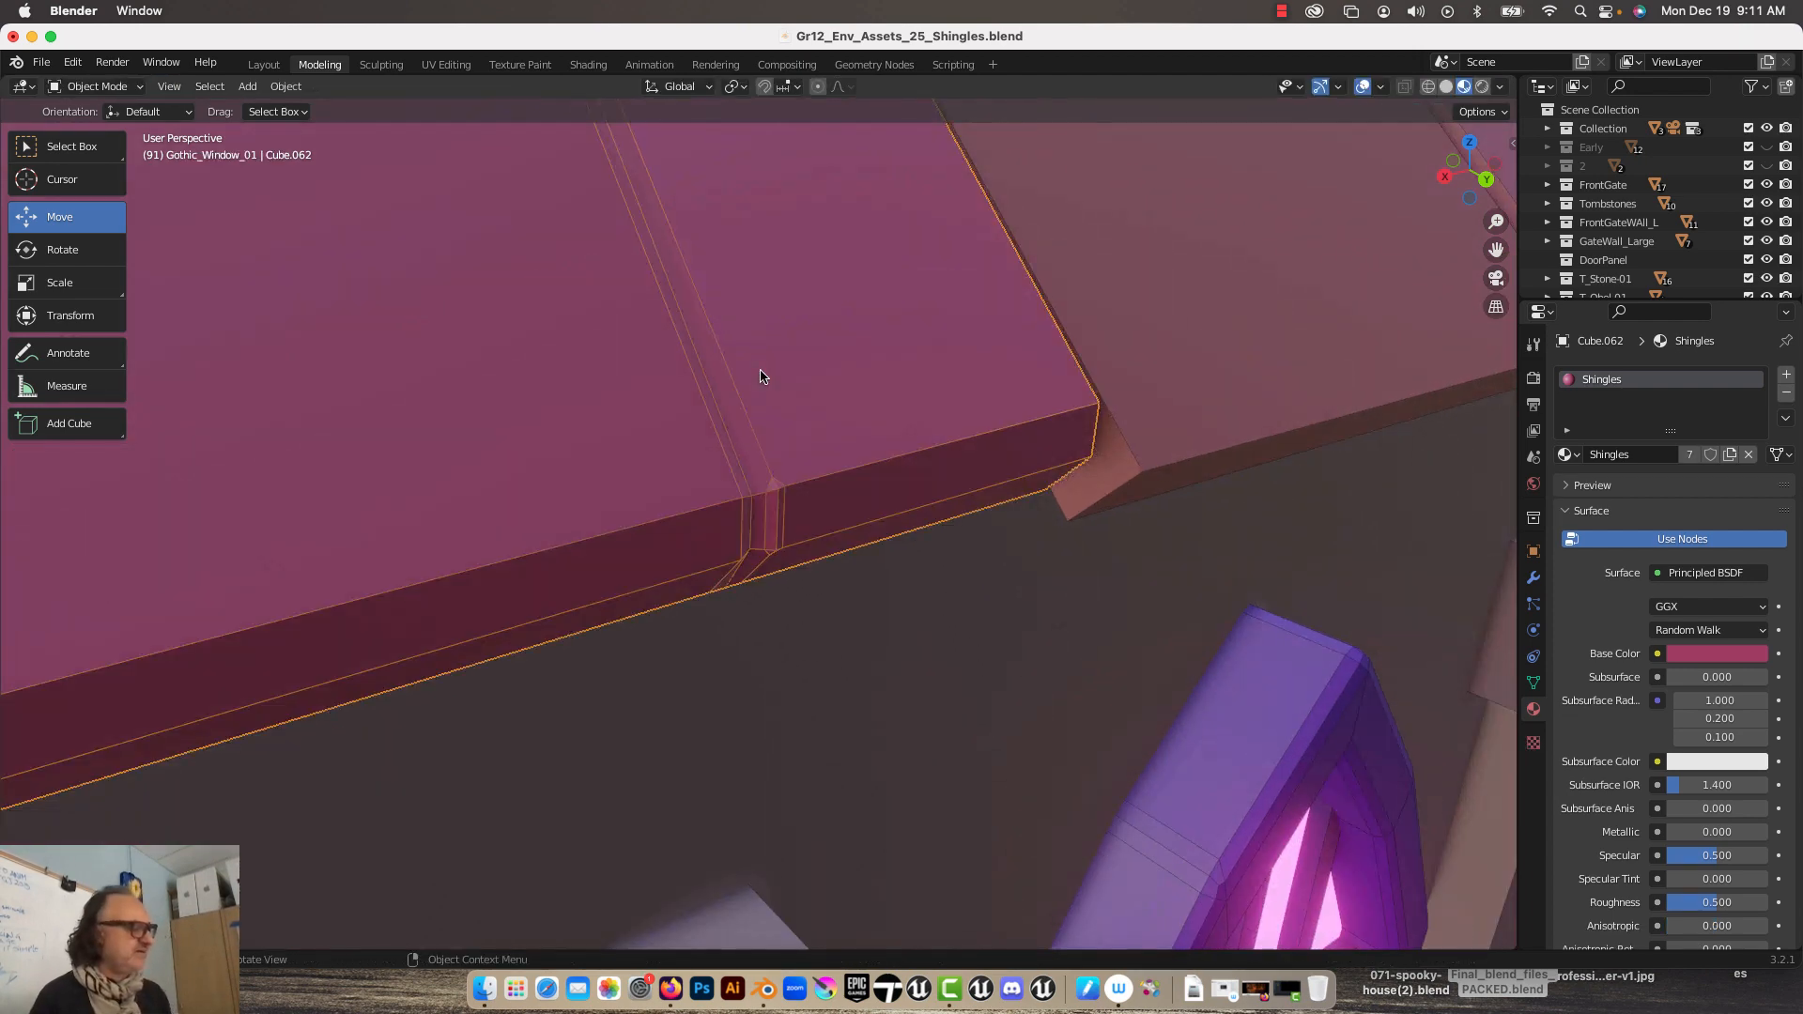
Step: Review the cracked shingle up close and within the whole roof and house
scroll(760, 375, "down", 4)
scroll(692, 479, "up", 2)
middle_click_drag(742, 498, 632, 447)
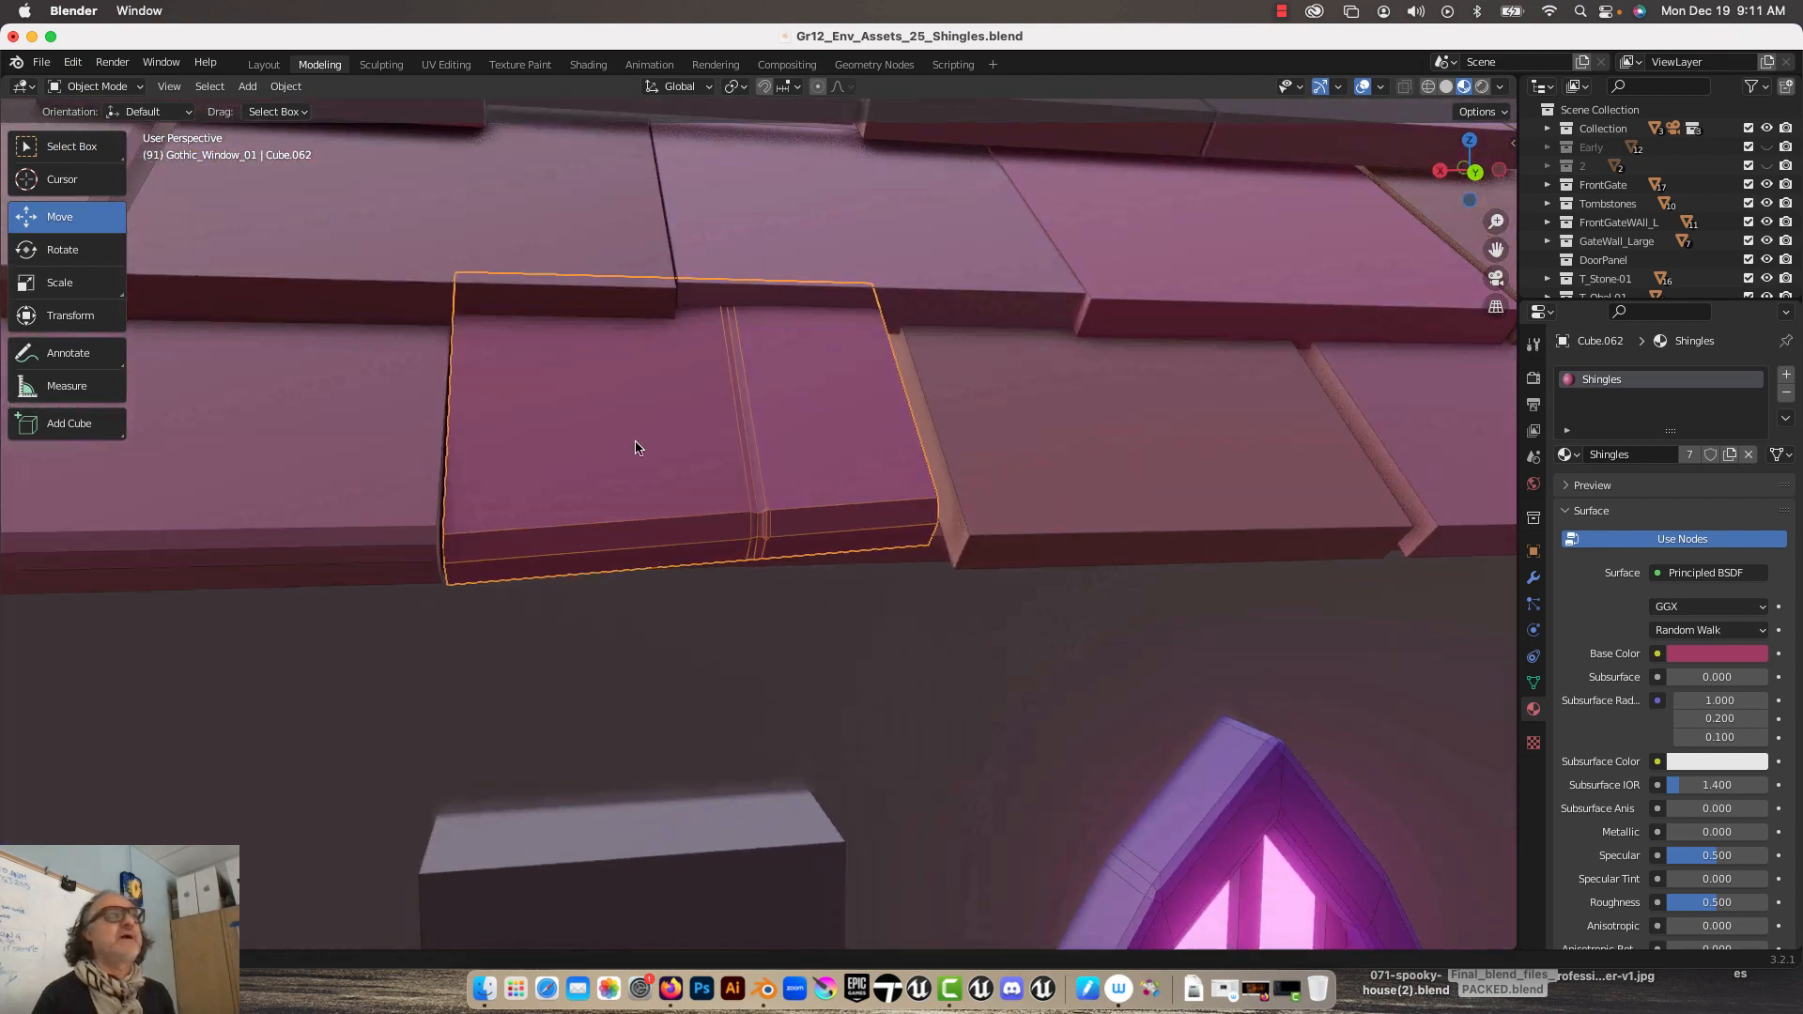
scroll(489, 503, "down", 9)
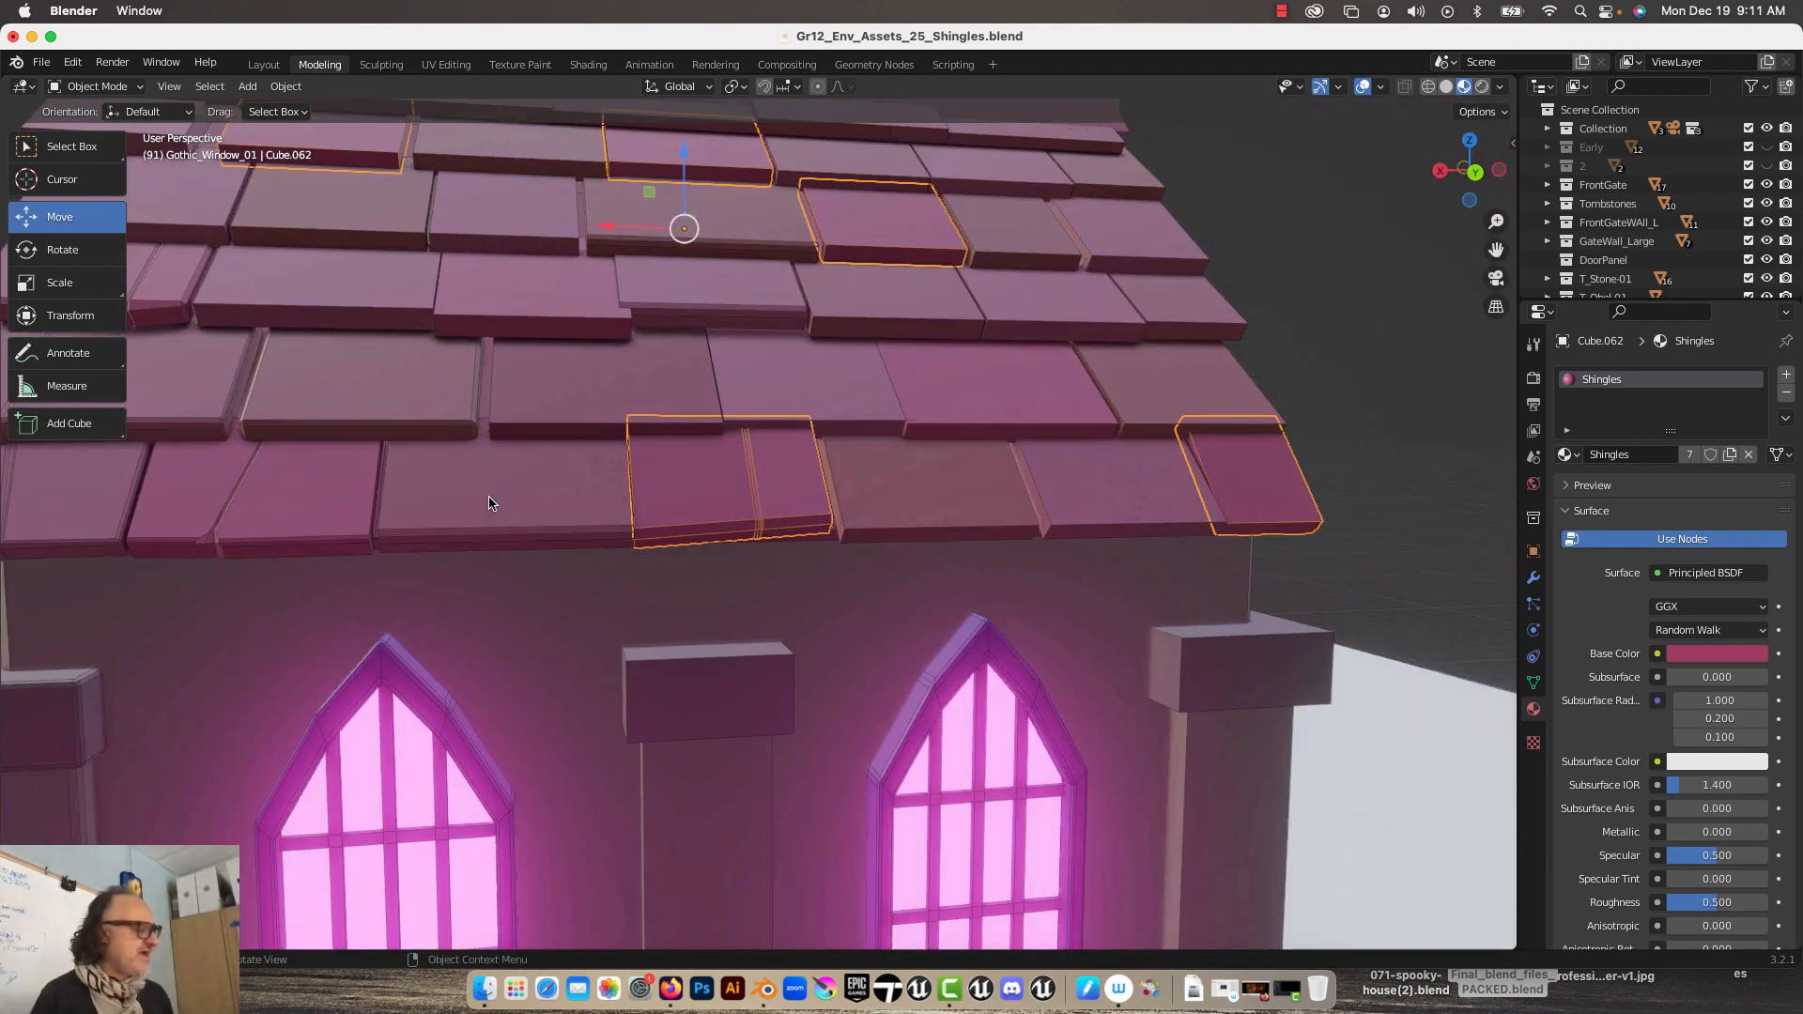
middle_click_drag(488, 504, 797, 395, "shift")
middle_click_drag(729, 483, 736, 748)
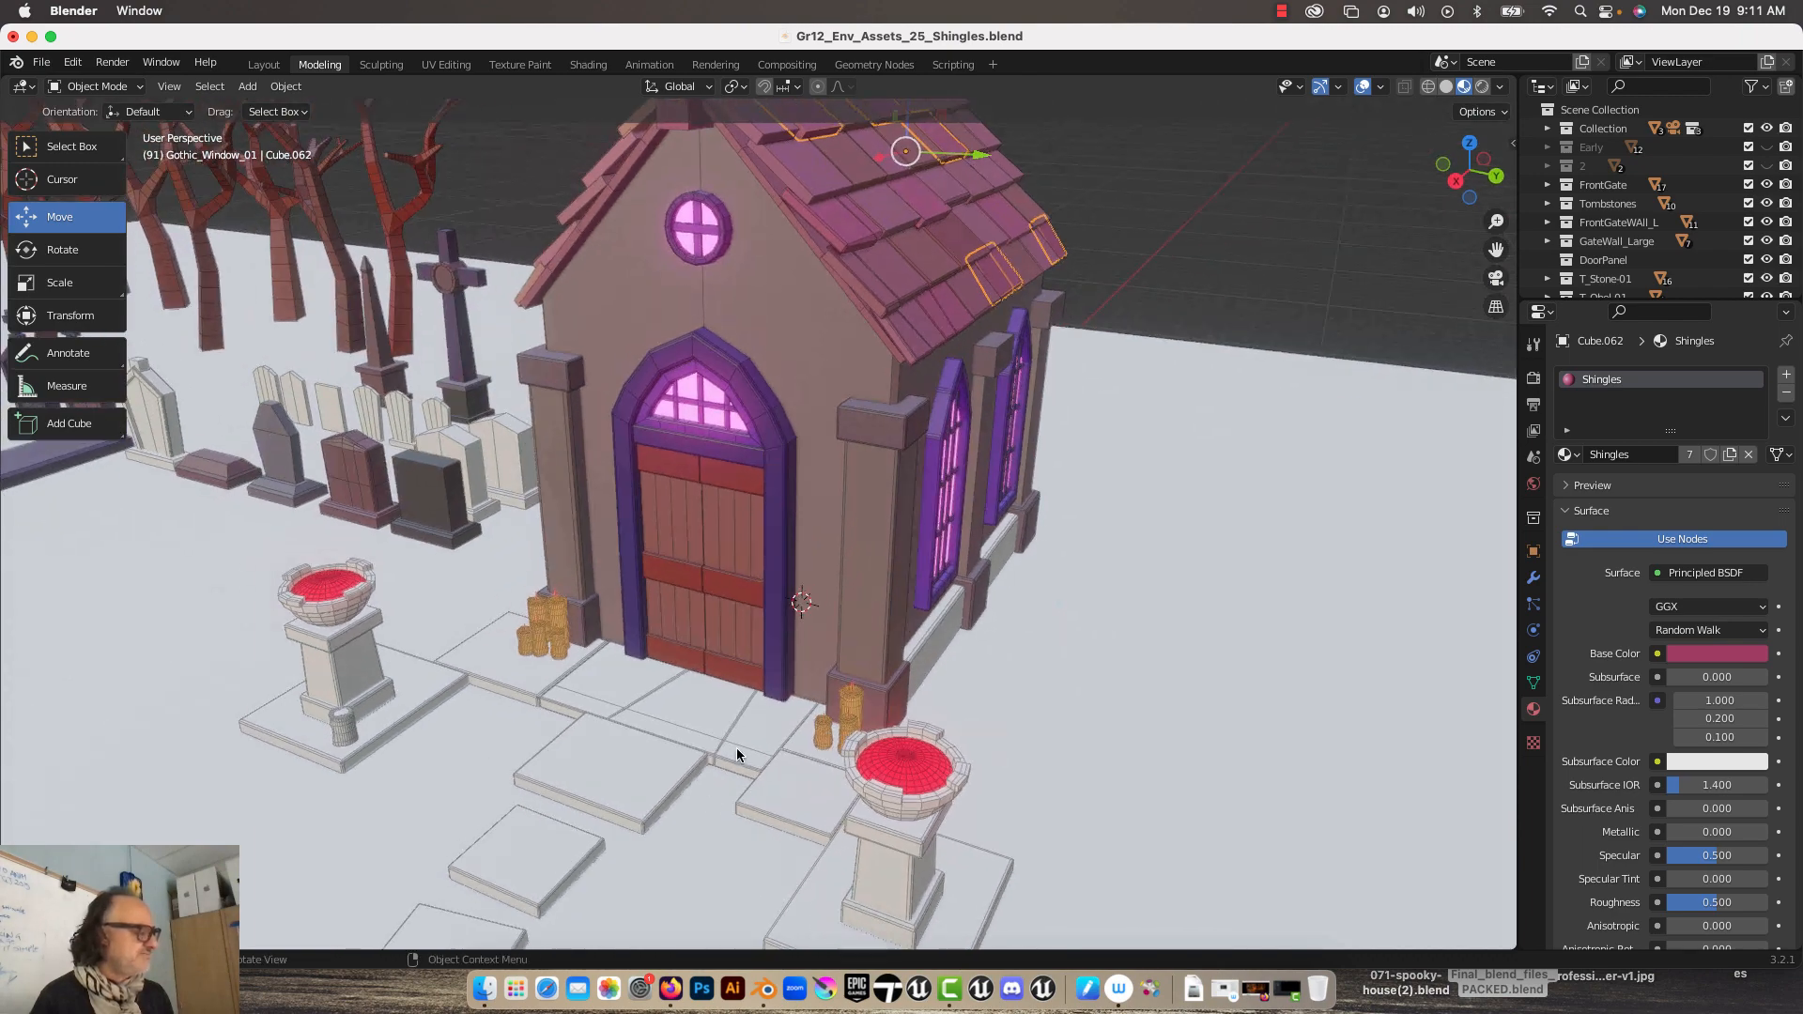
Step: Select the doorstep slab in front of the house door and examine the topology of its crack in Edit Mode
left_click(684, 723)
key("KP_Decimal")
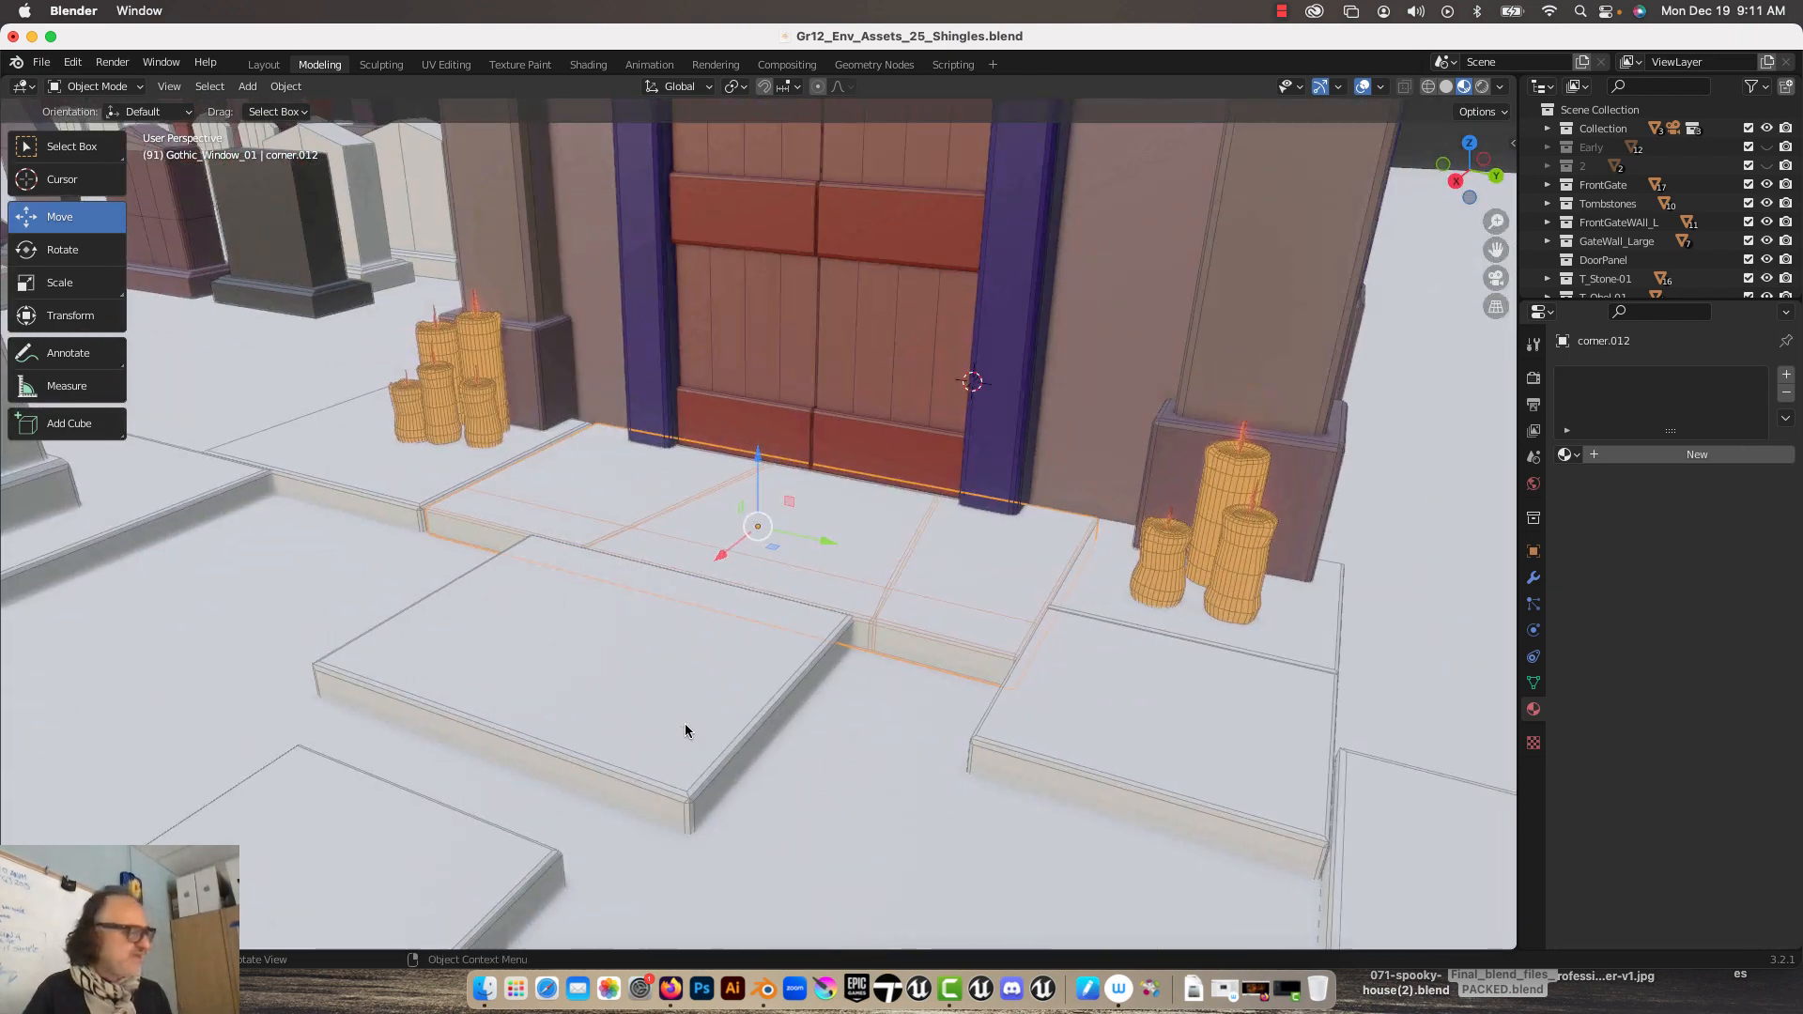
middle_click_drag(744, 509, 798, 513)
scroll(789, 506, "up", 6)
scroll(792, 510, "up", 1)
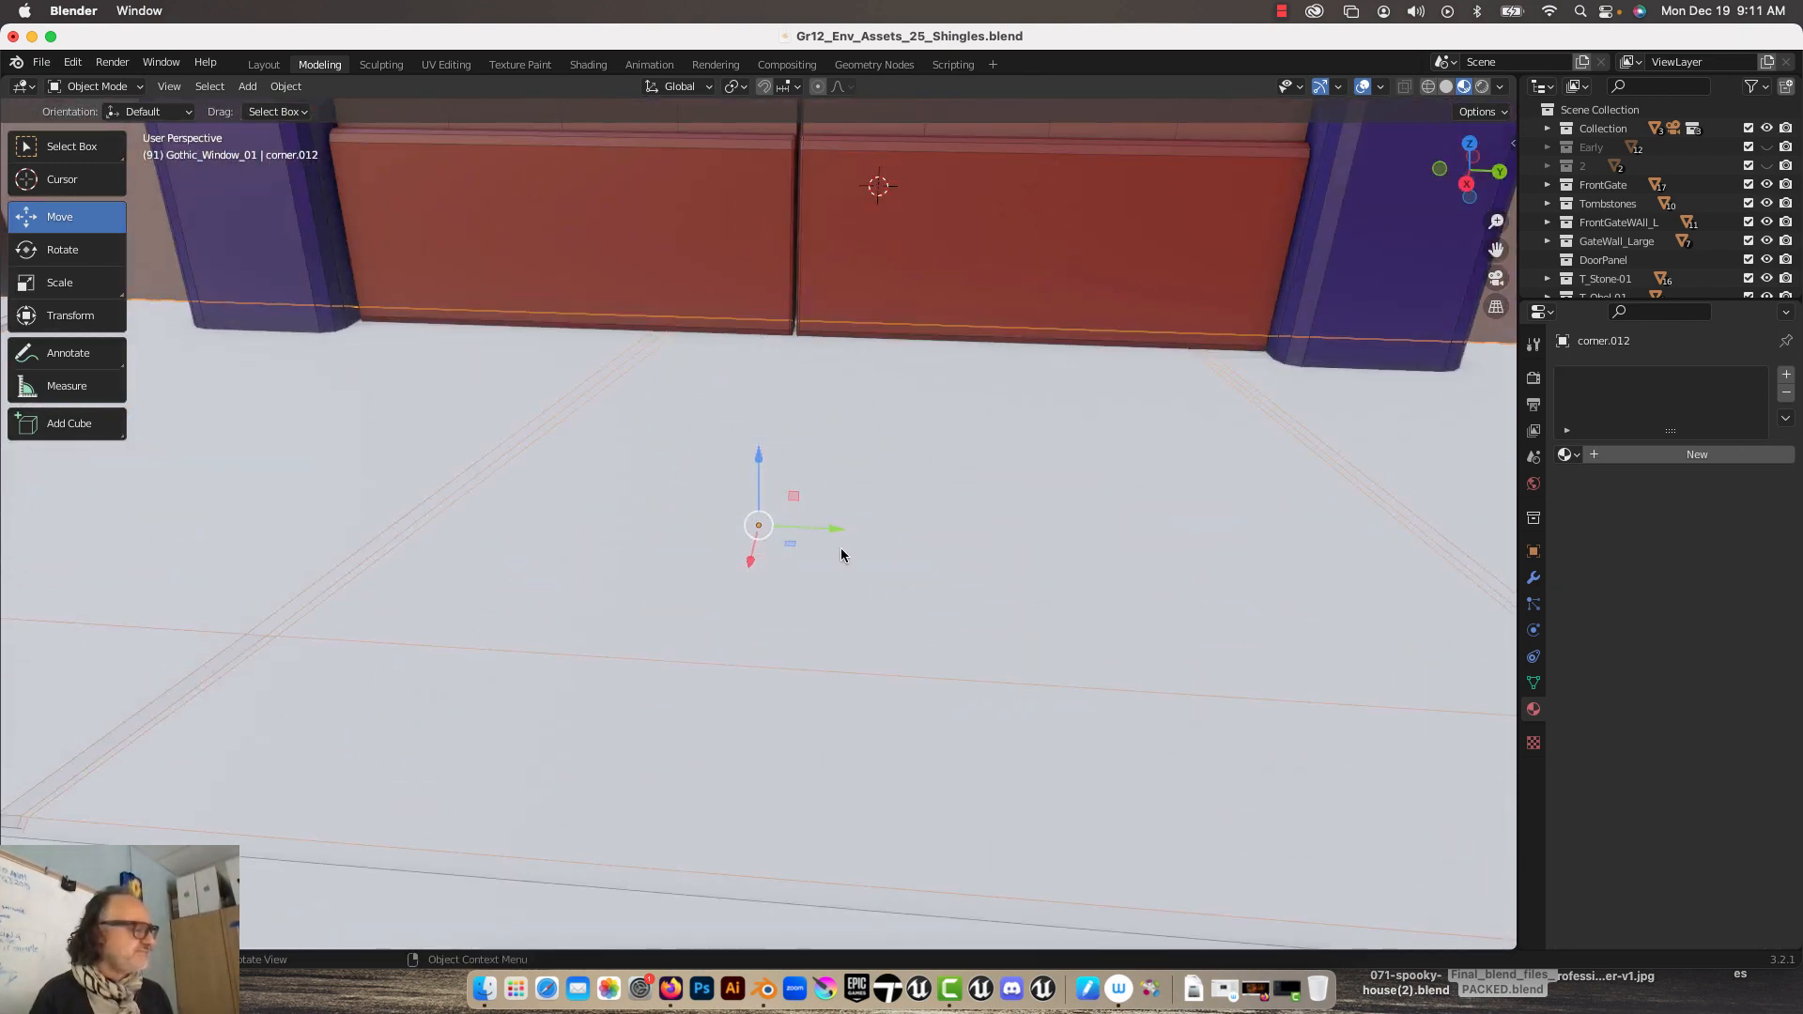
scroll(850, 560, "down", 3)
middle_click_drag(1014, 620, 766, 537, "shift")
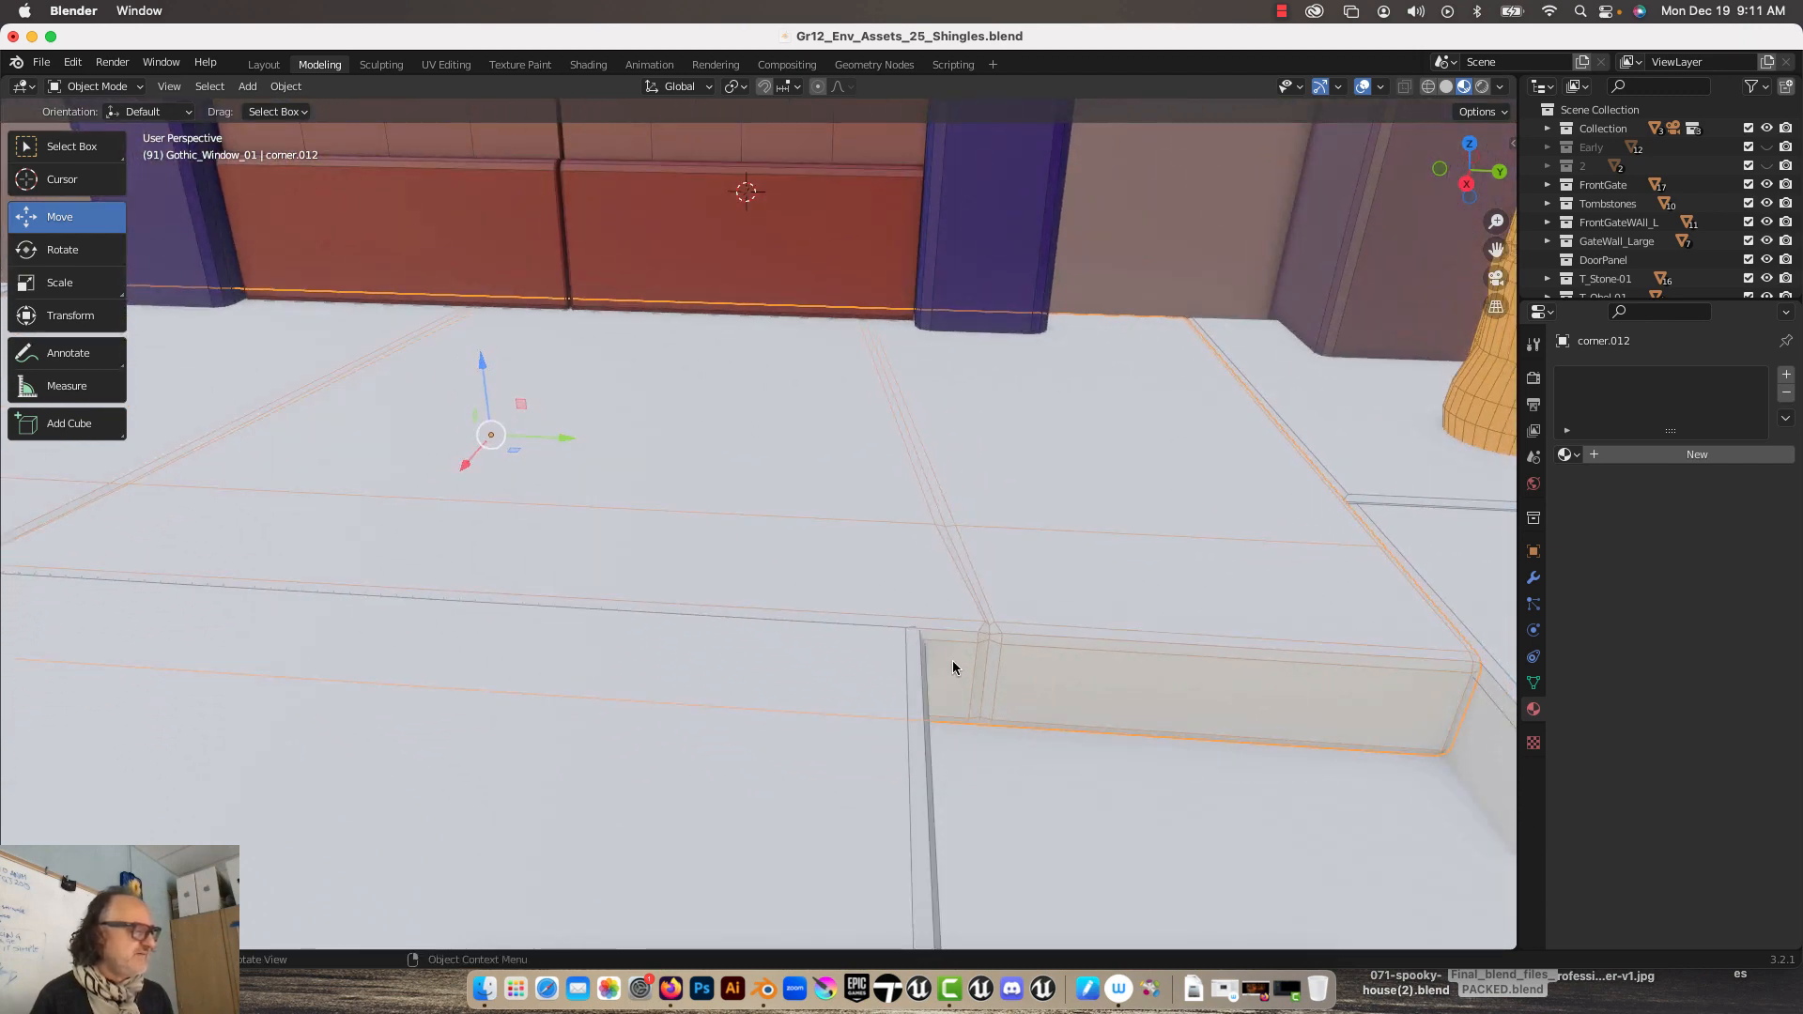
scroll(953, 654, "up", 3)
middle_click_drag(1076, 668, 997, 679)
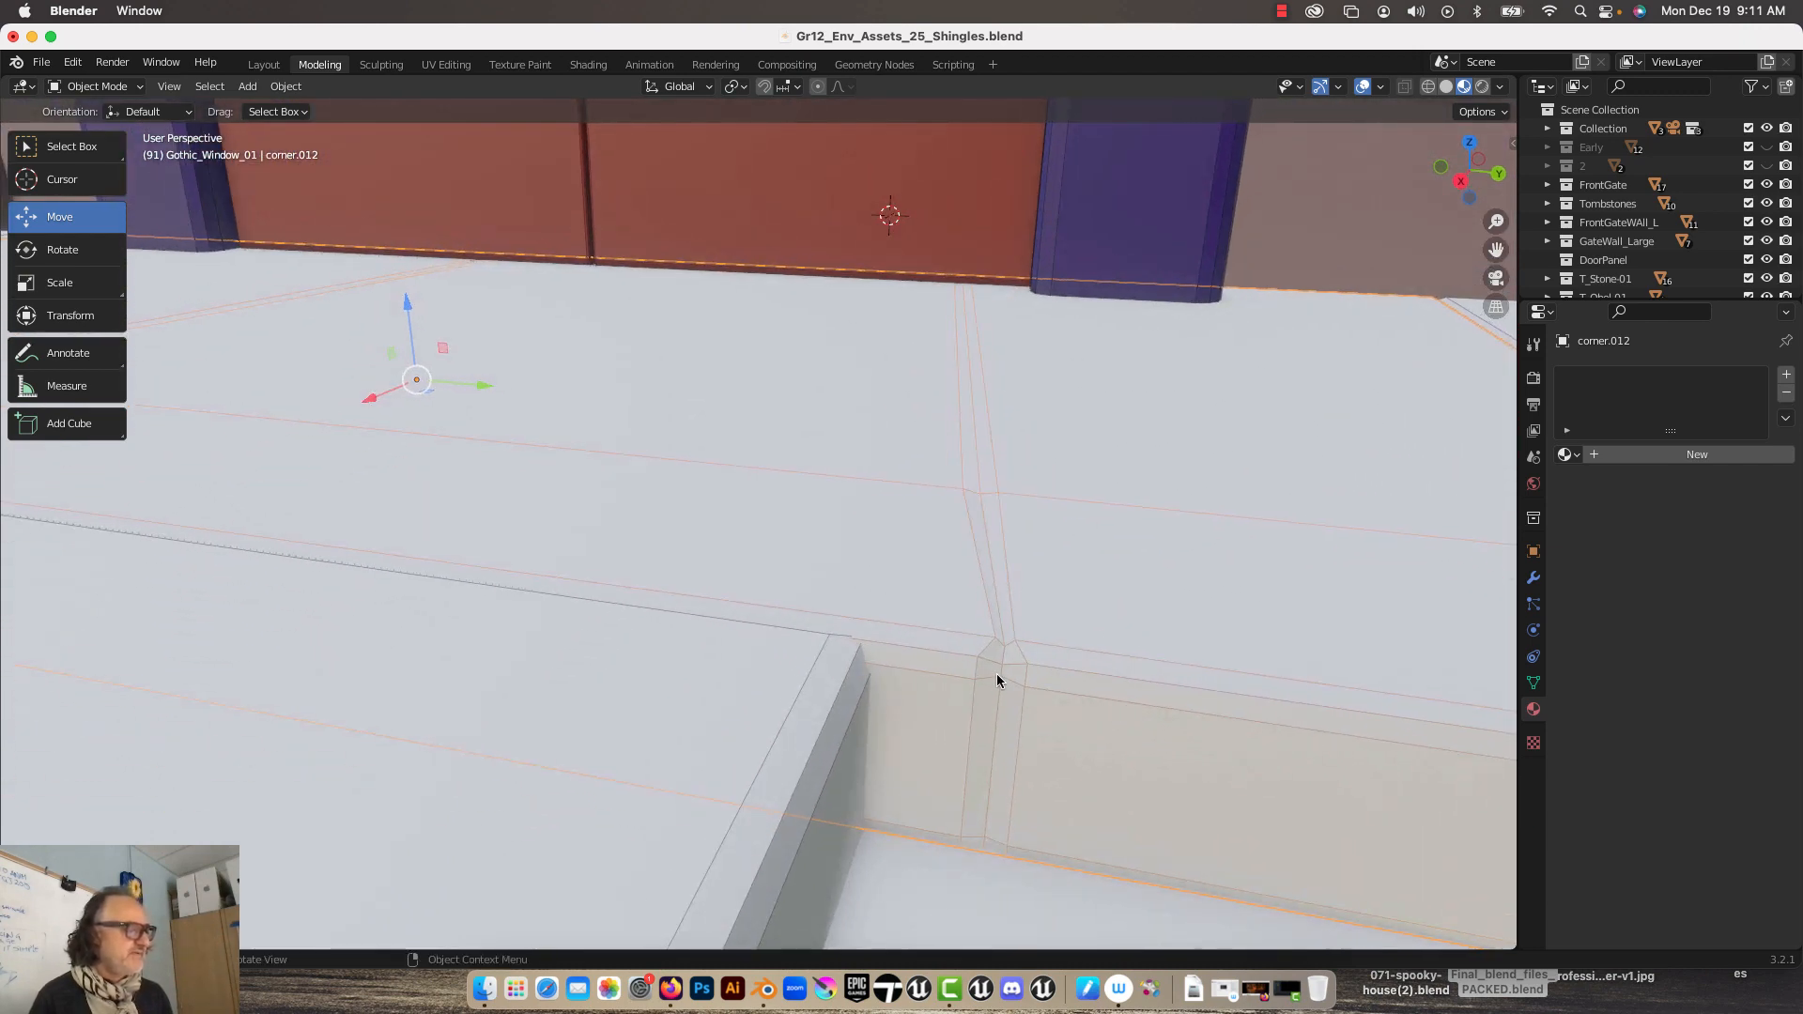
key("Tab")
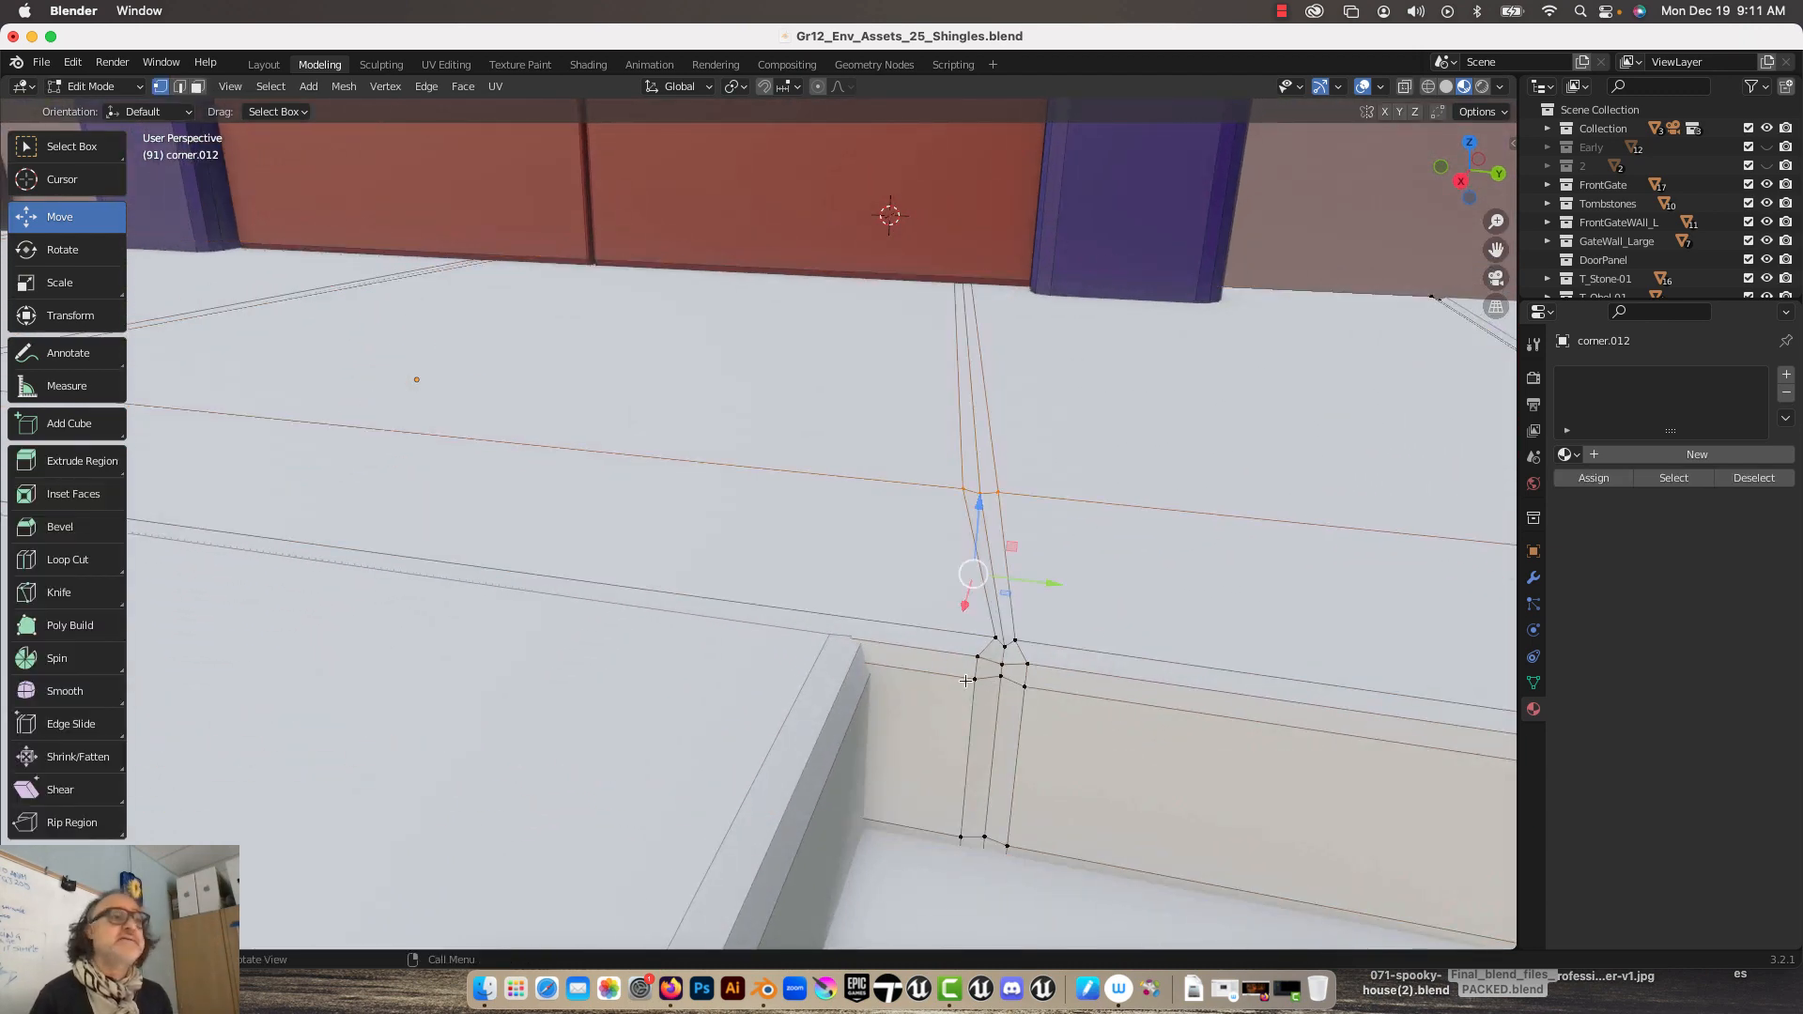
middle_click_drag(766, 556, 769, 552)
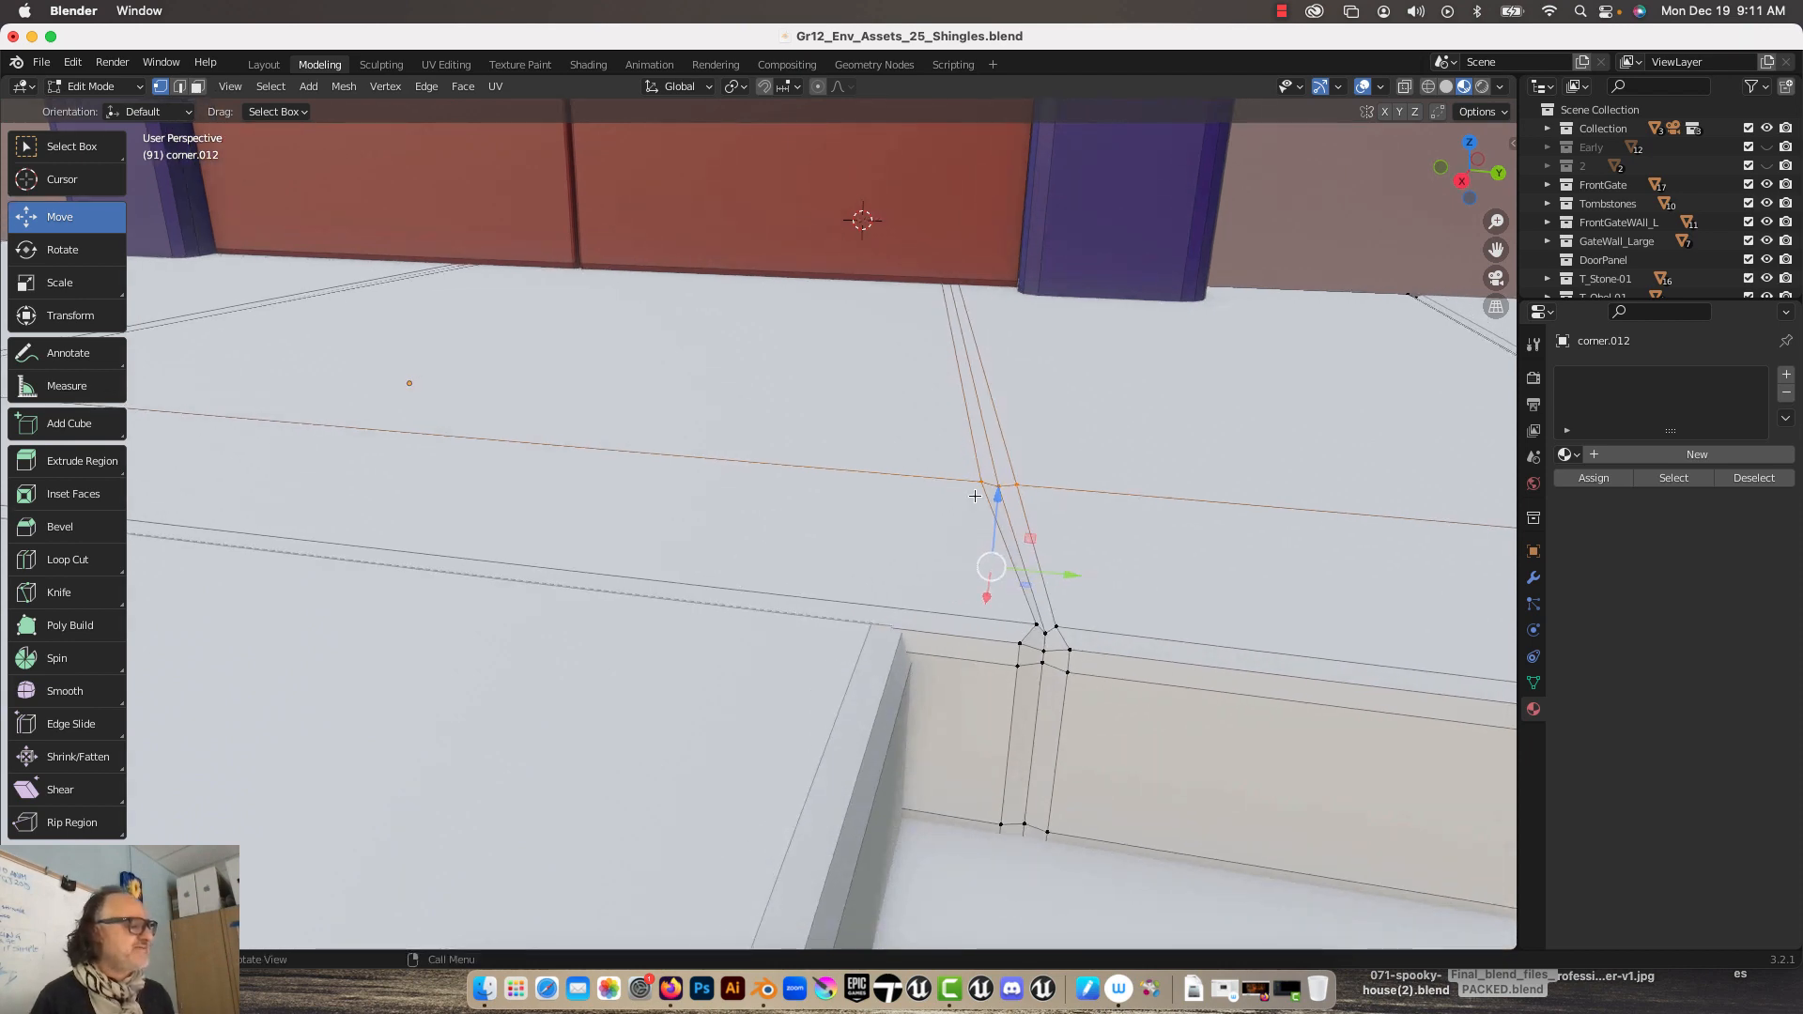
Step: Narrow the slab's right crack by scaling its two outer middle vertices to about 0.305 along Y
left_click(979, 485)
left_click(1018, 485, "shift")
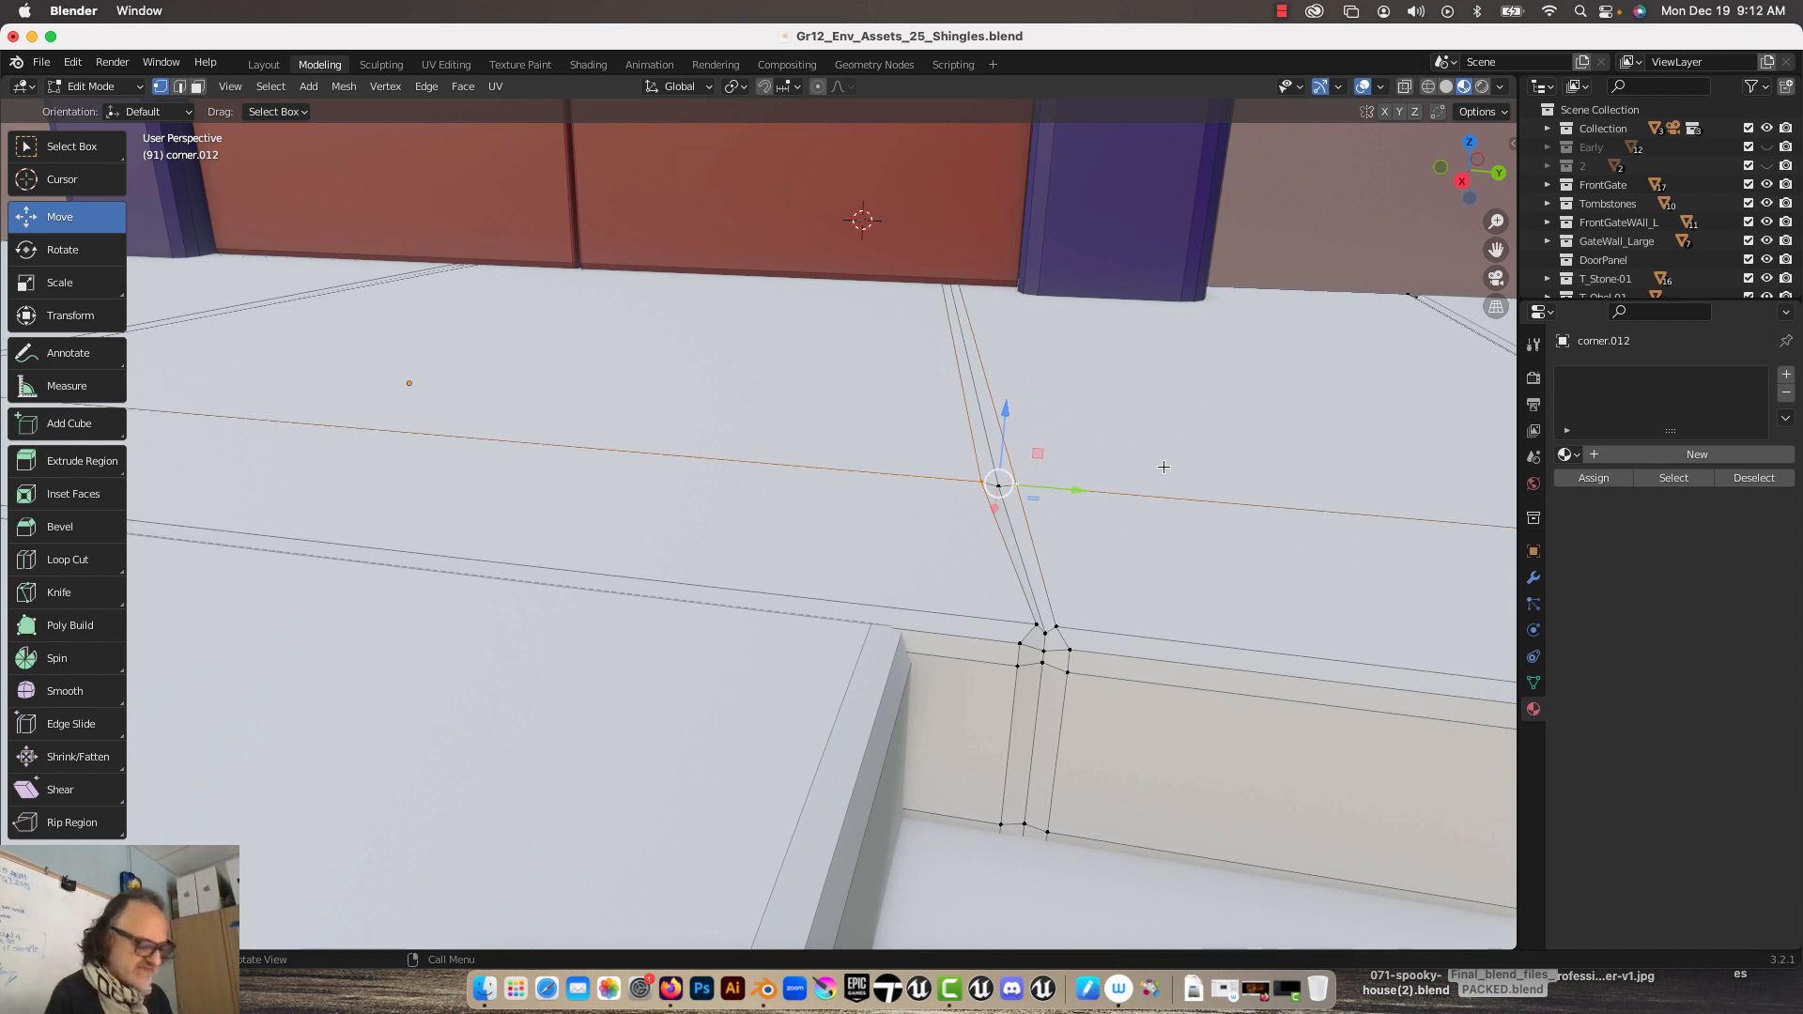
key("s")
key("y")
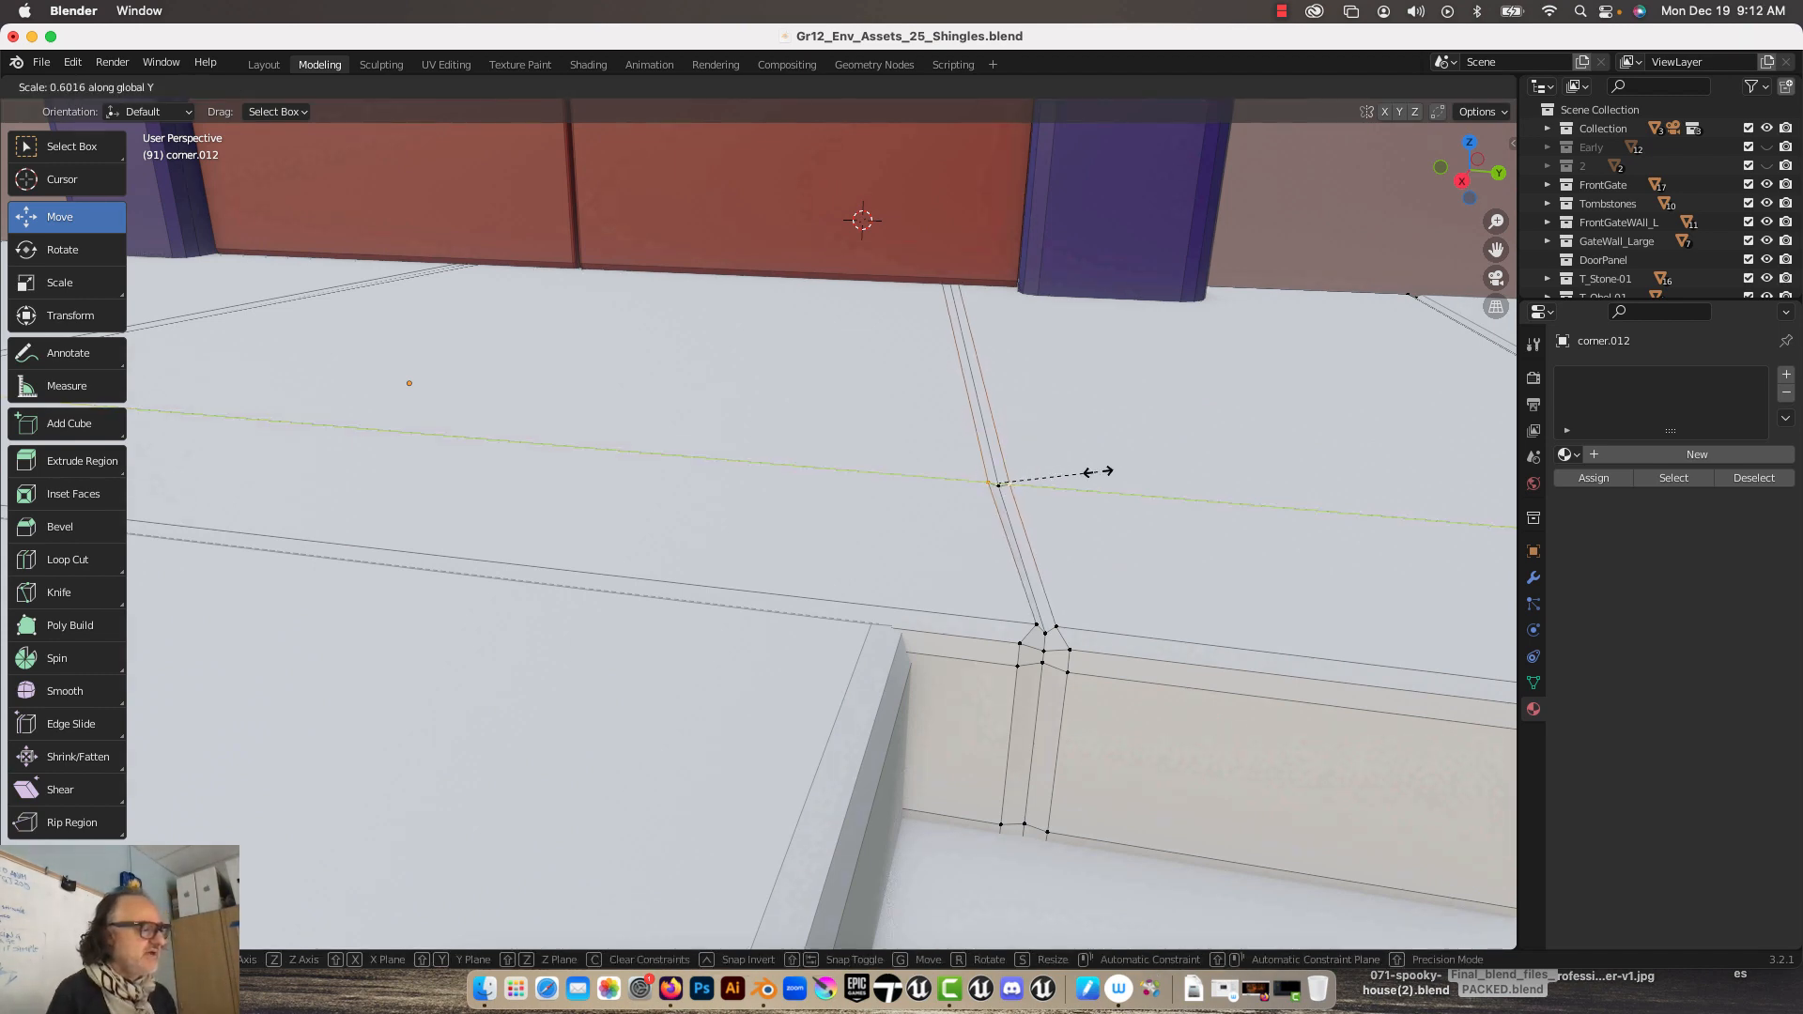
left_click(1049, 477)
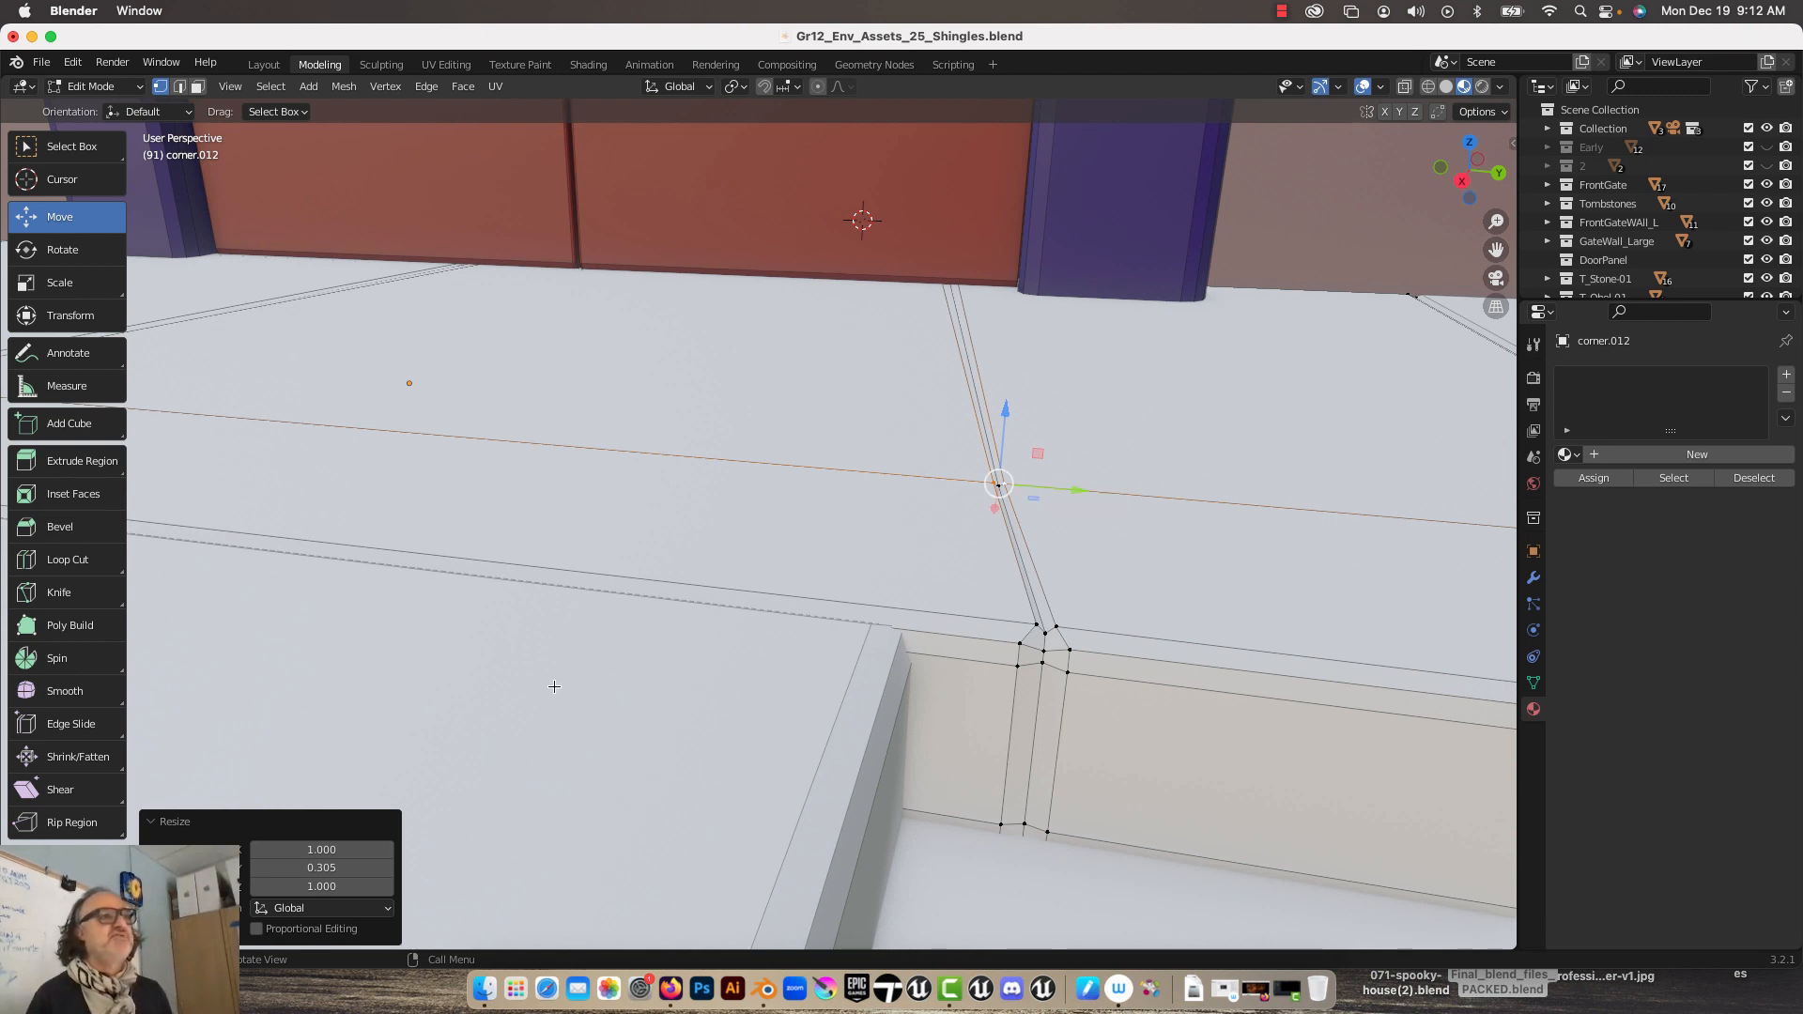
Step: Narrow the slab's other crack by scaling its two outer middle vertices to about 0.237 along Y, and return to Object Mode
middle_click_drag(445, 681, 525, 711)
middle_click_drag(527, 886, 1102, 724, "shift")
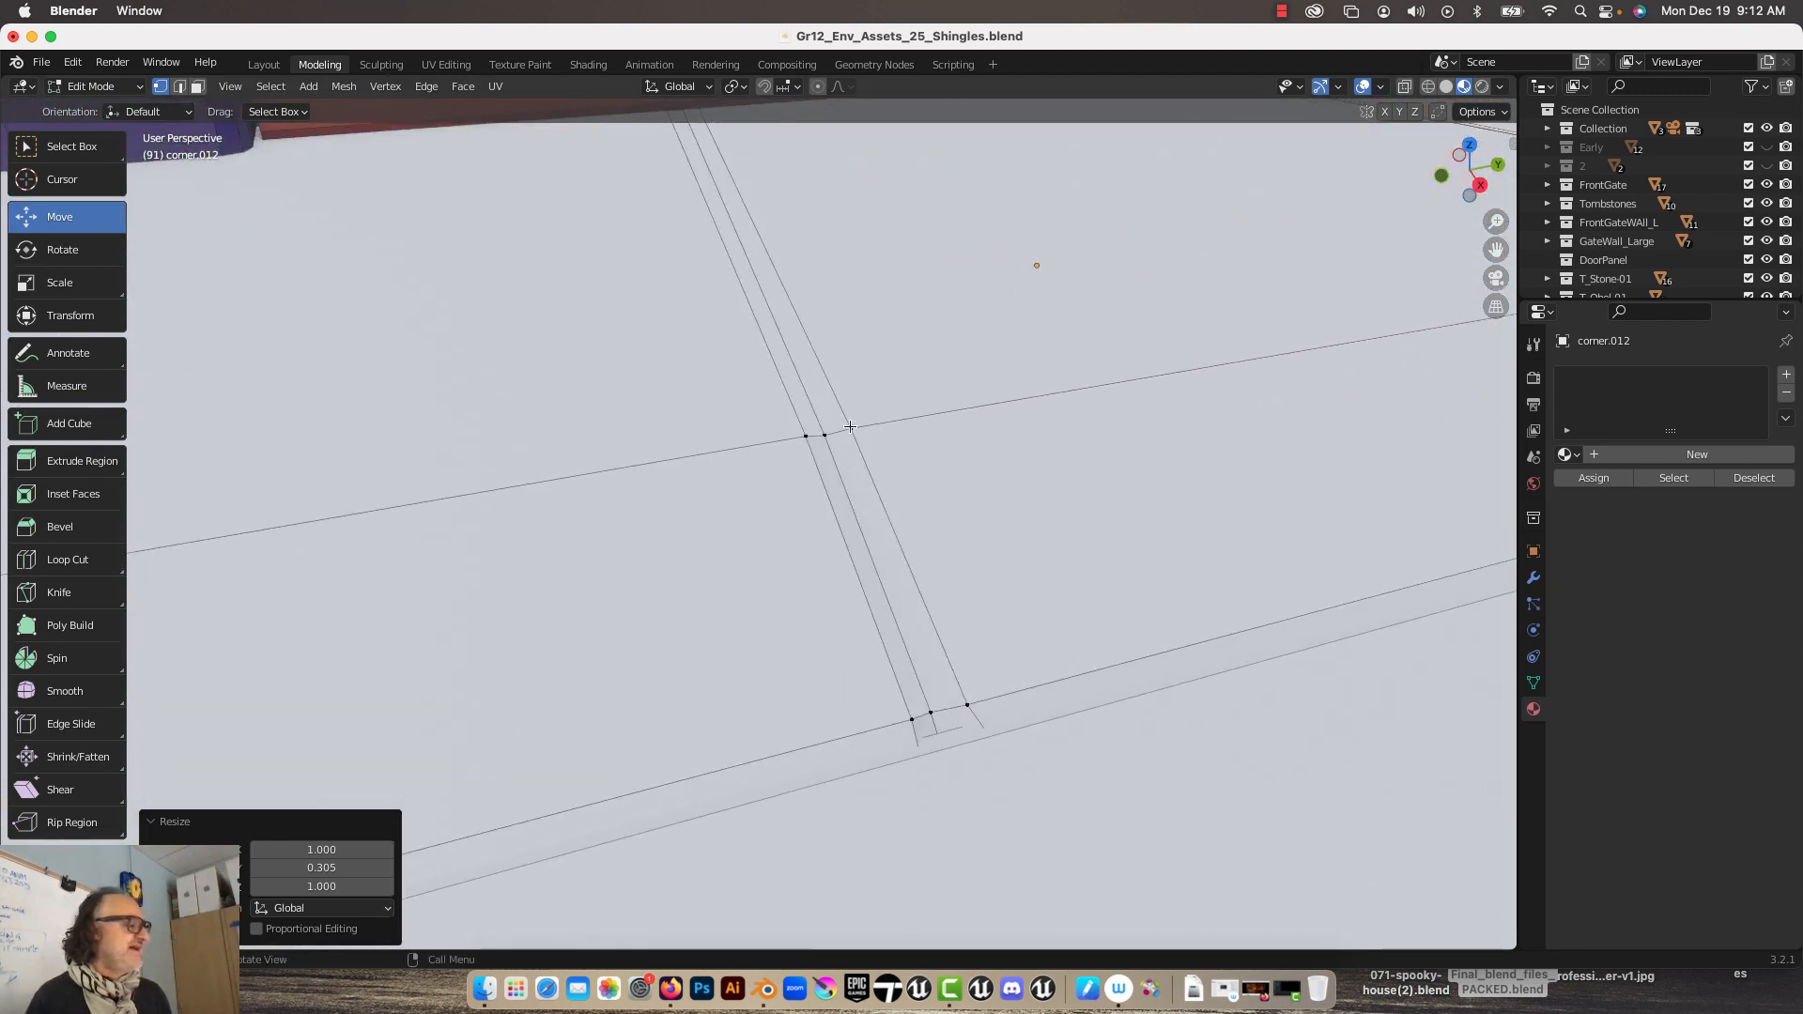
left_click(803, 438)
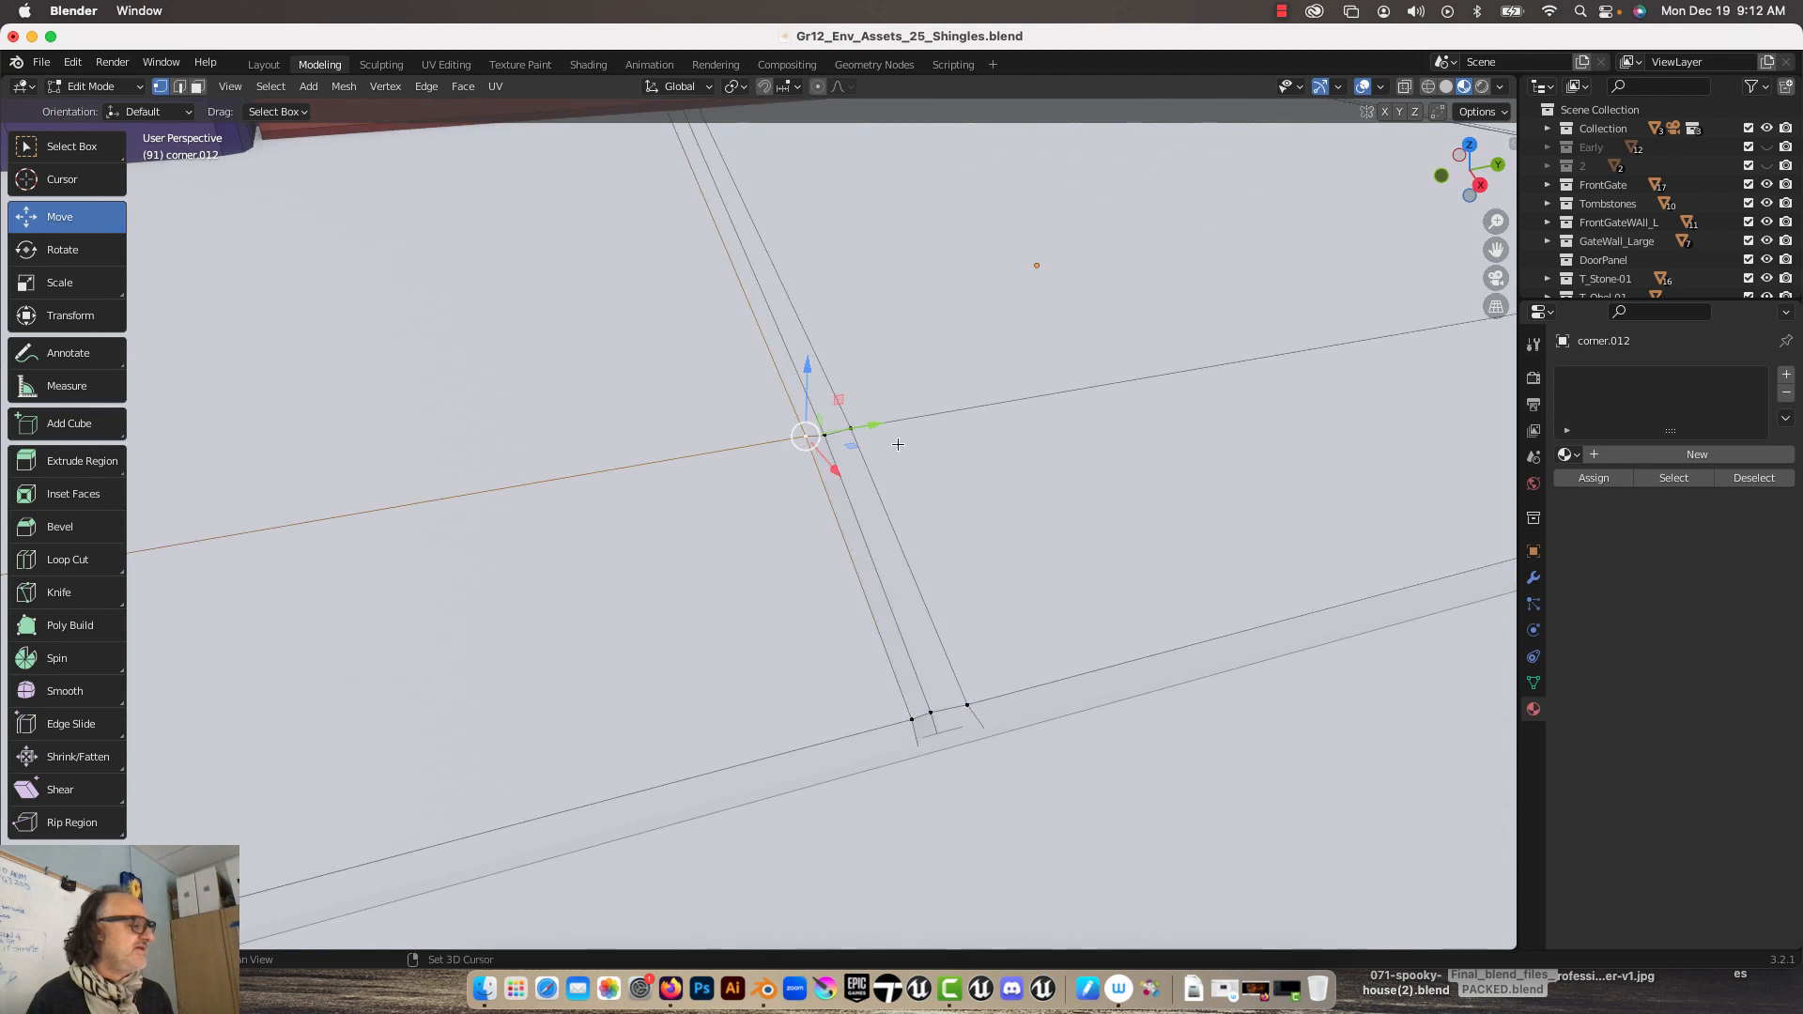
left_click(852, 426, "shift")
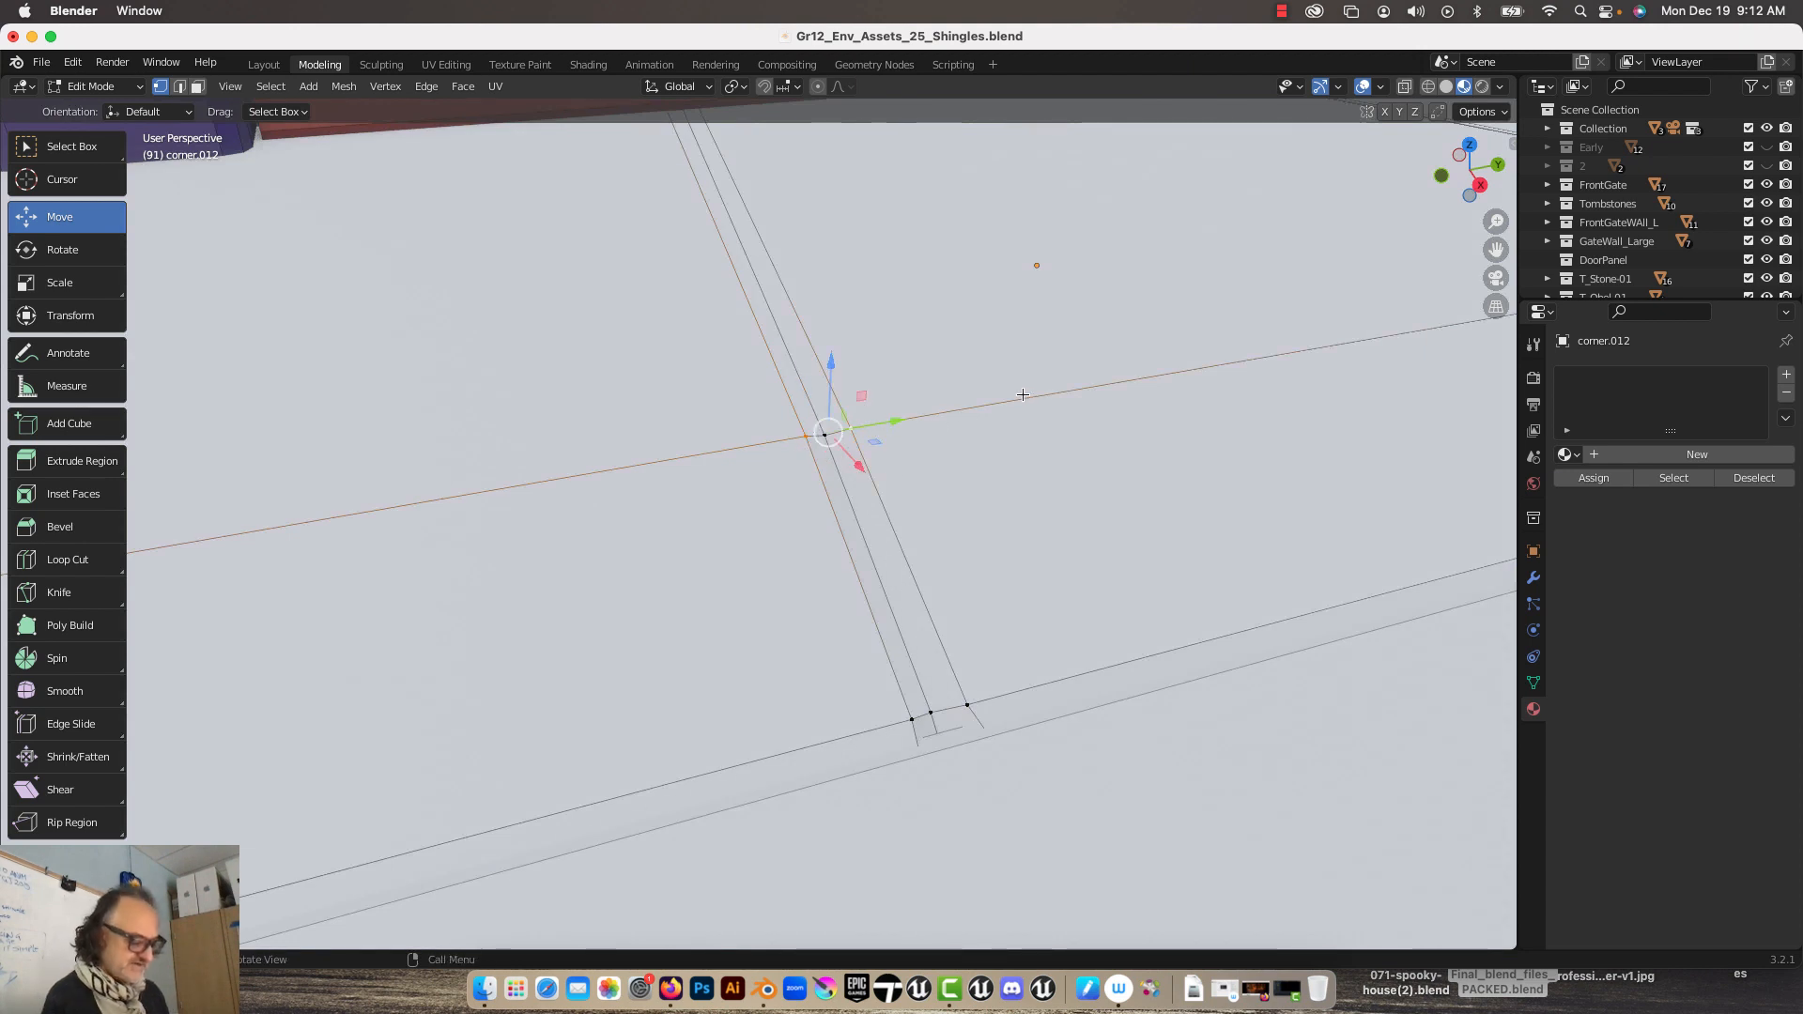
key("s")
key("y")
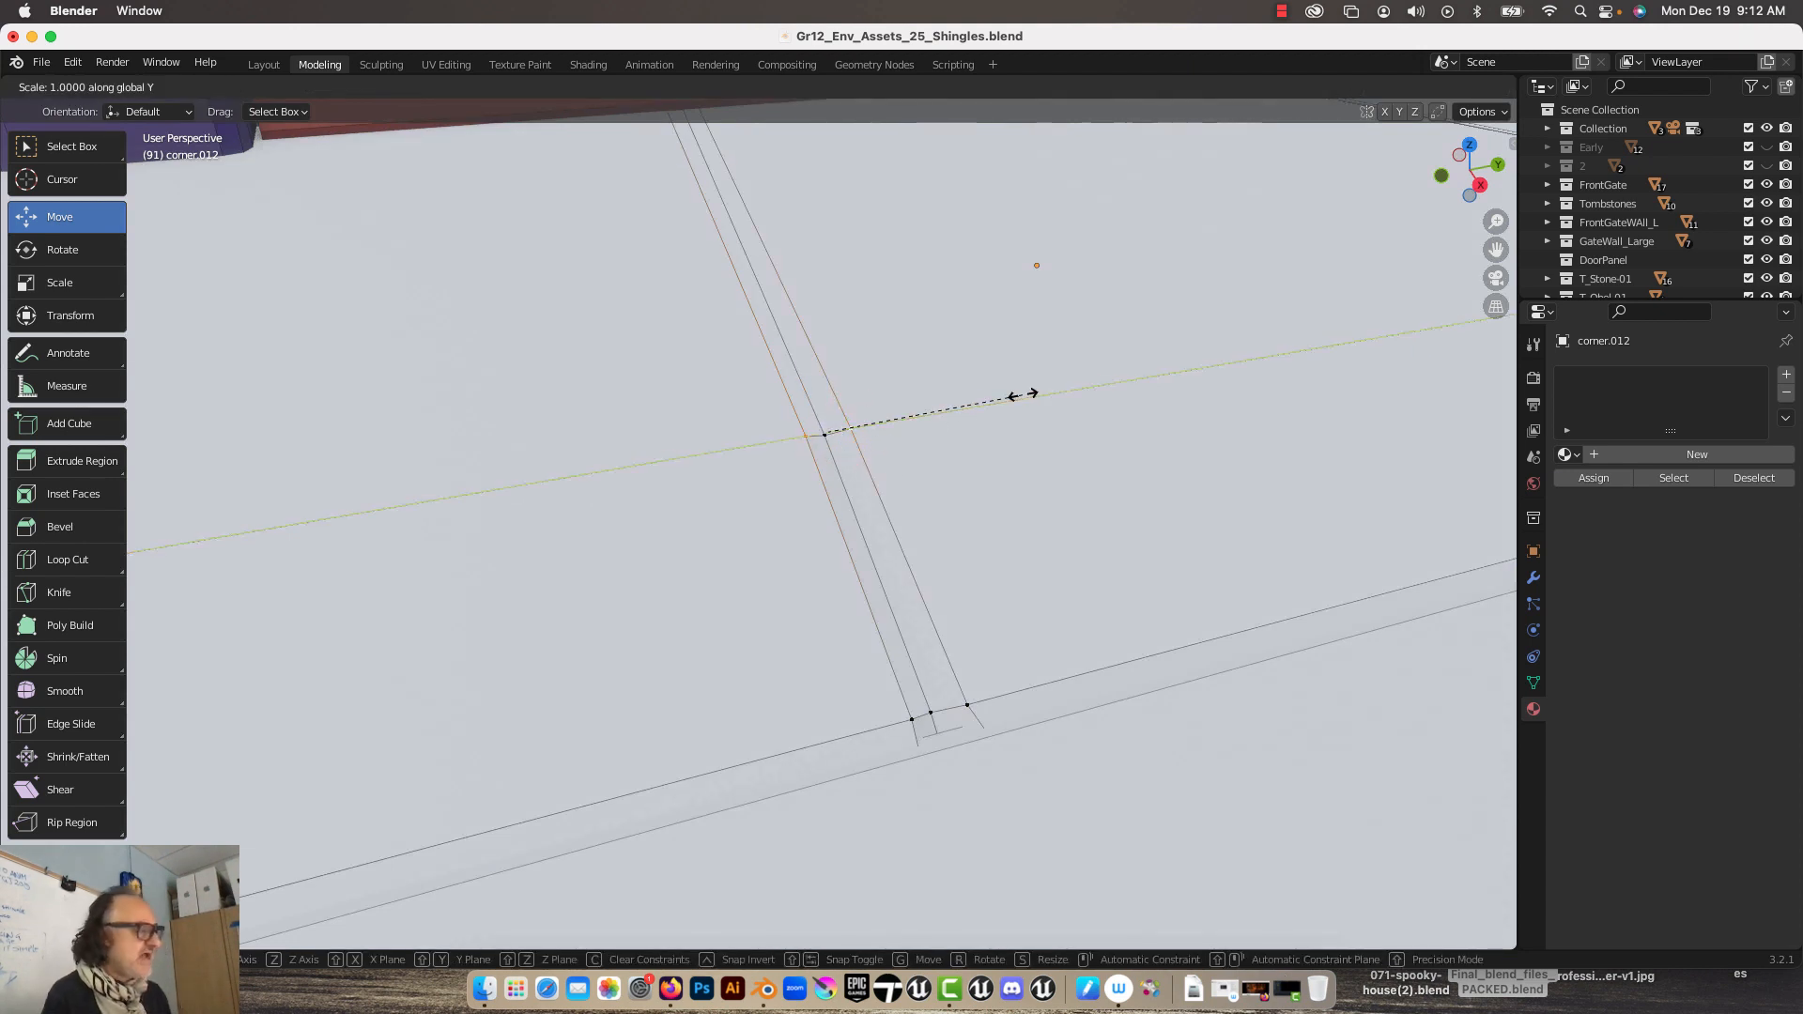
left_click(874, 435)
middle_click_drag(958, 459, 957, 445)
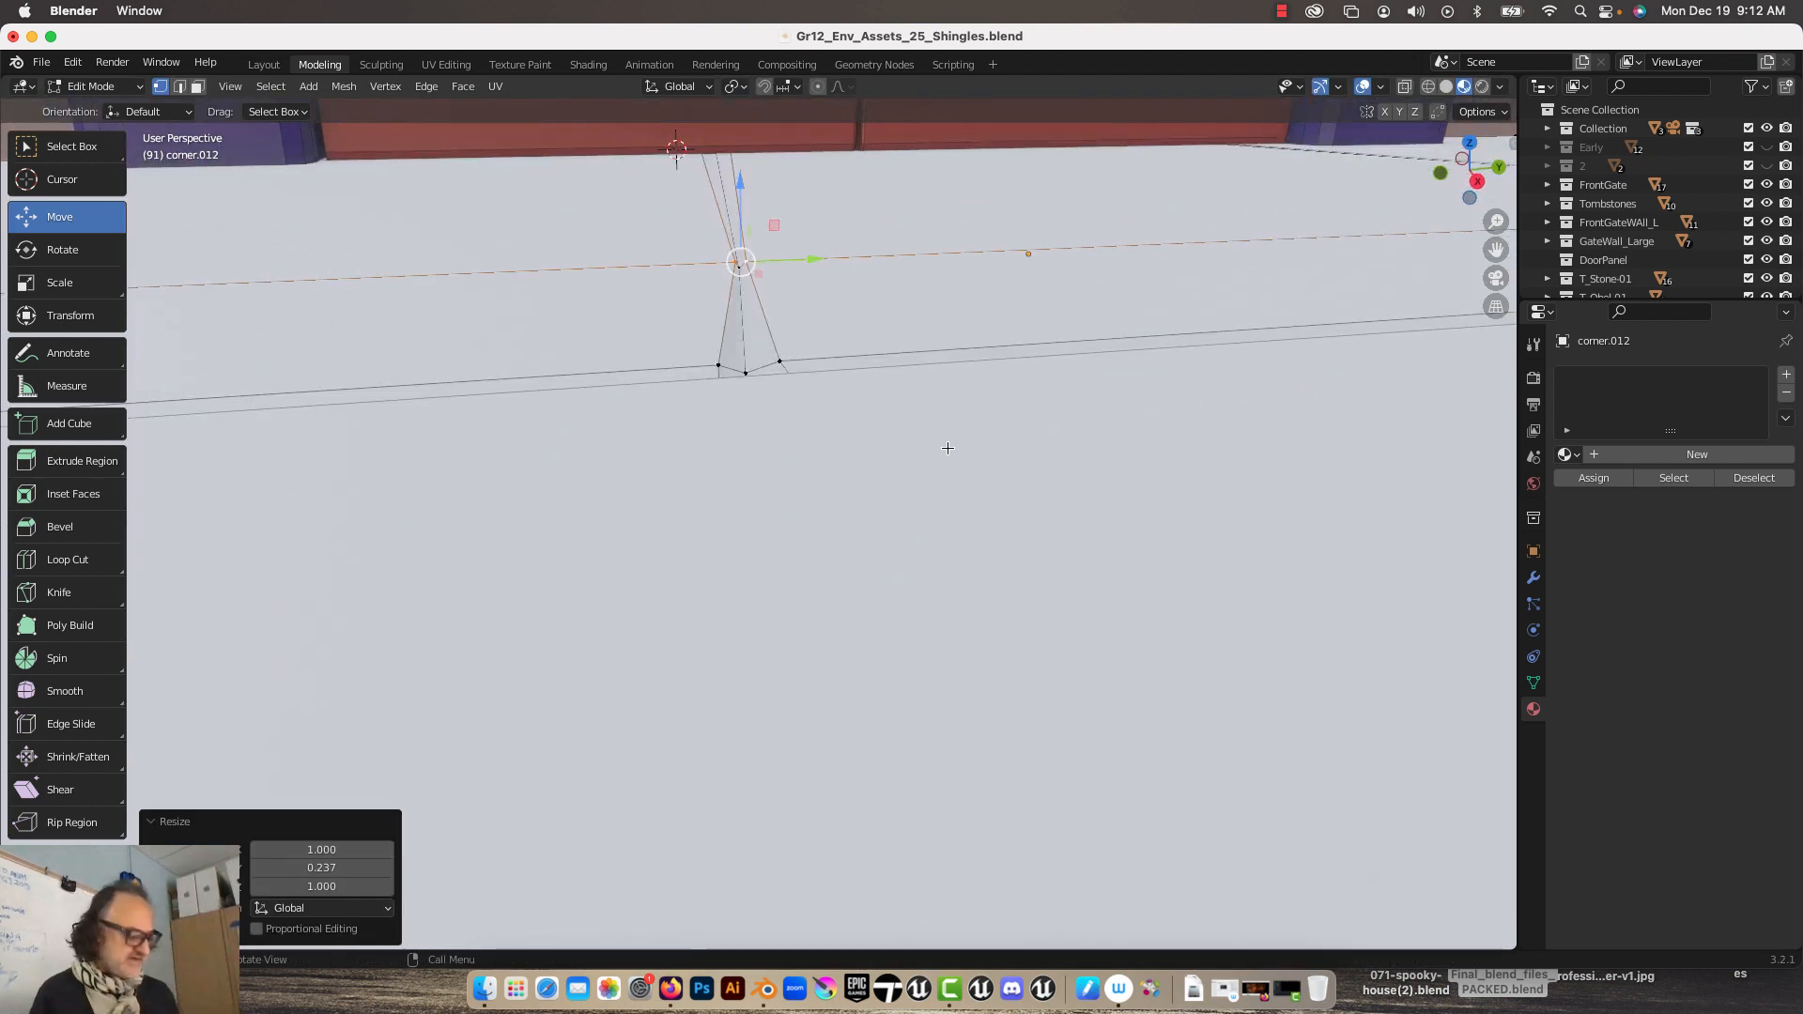
key("Tab")
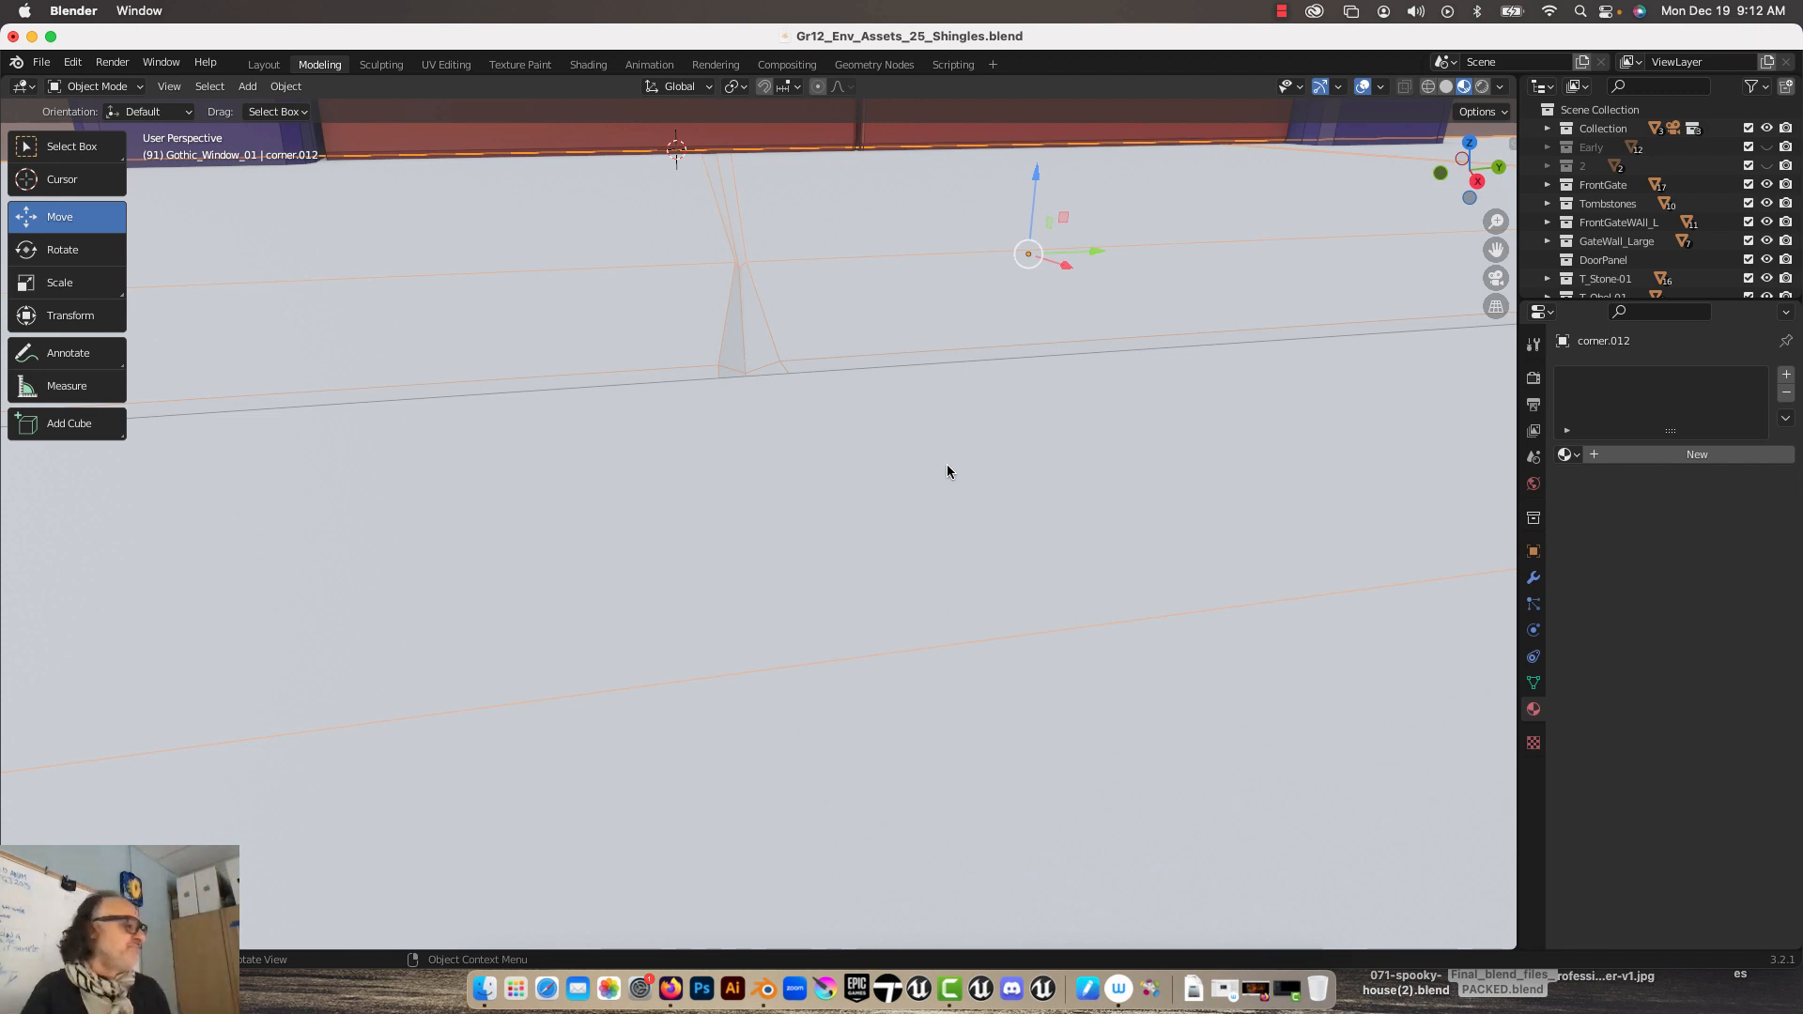
Step: Select the purple door frame and open its mesh in Edit Mode near the red door brace
scroll(845, 256, "down", 5)
middle_click_drag(841, 262, 828, 410)
scroll(655, 359, "down", 4)
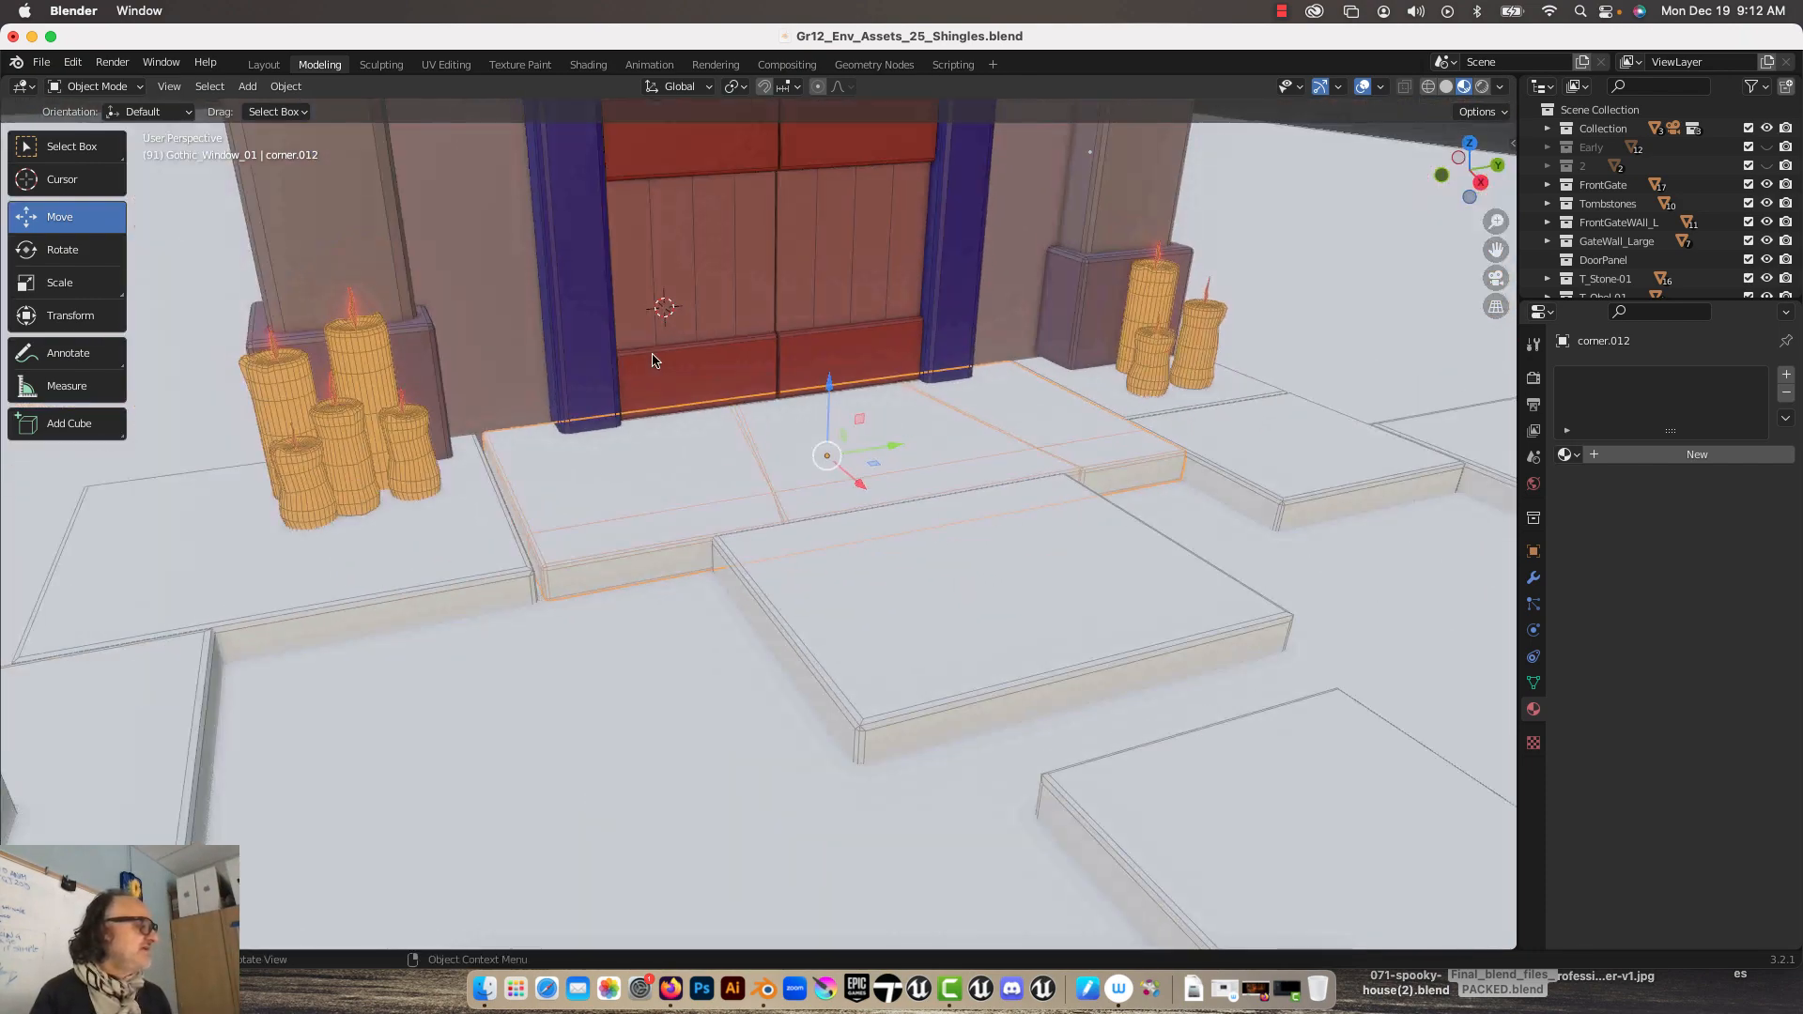
scroll(657, 352, "down", 3)
middle_click_drag(673, 336, 871, 519)
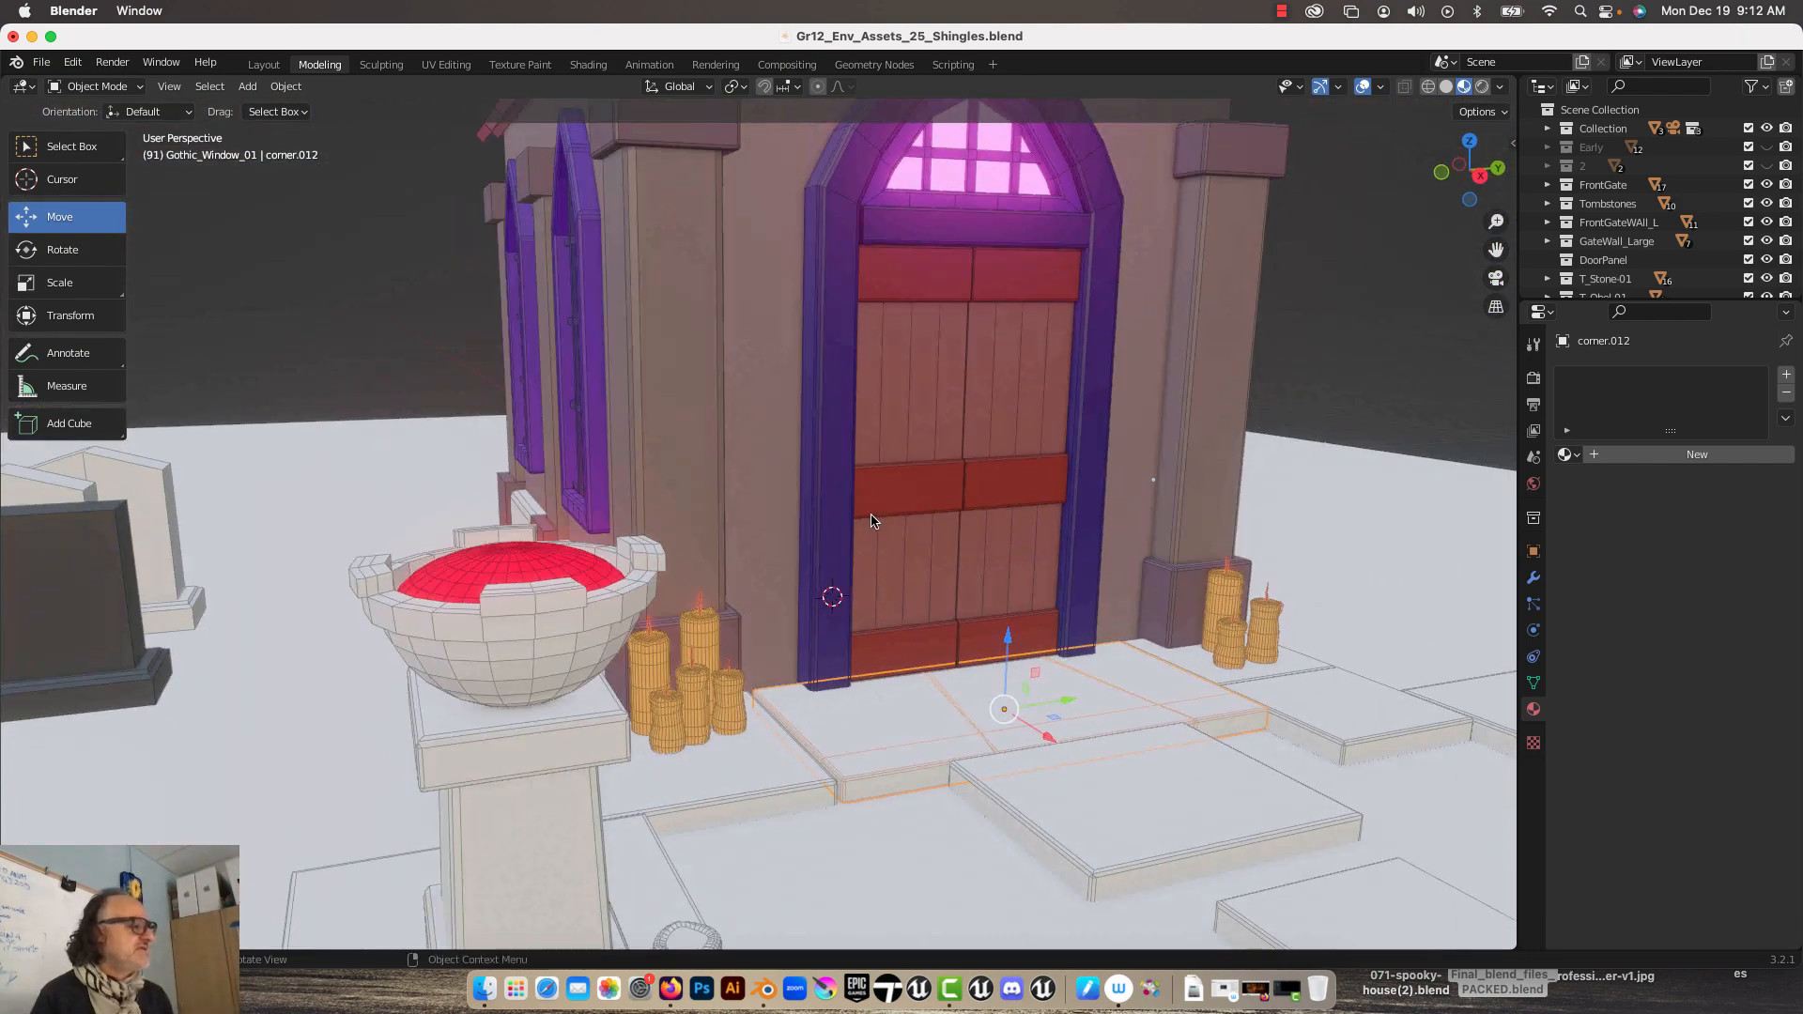
left_click(846, 454)
scroll(850, 453, "up", 6)
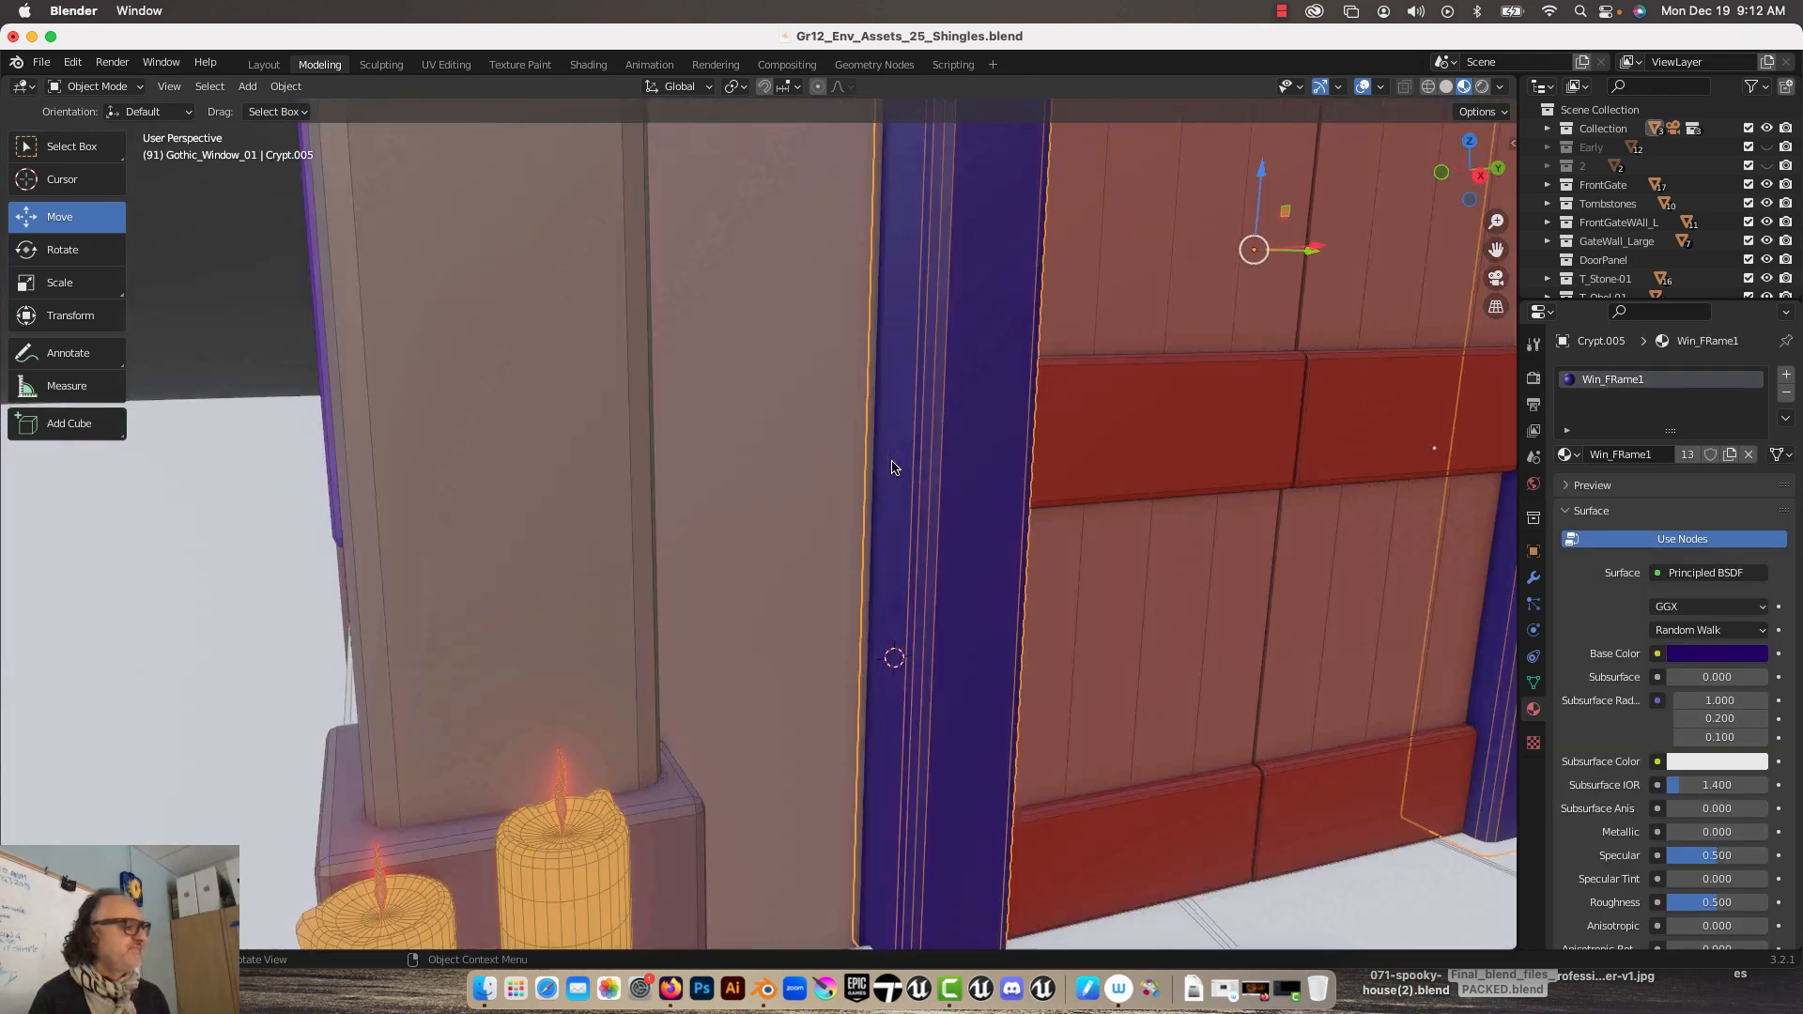
middle_click_drag(889, 475, 849, 477)
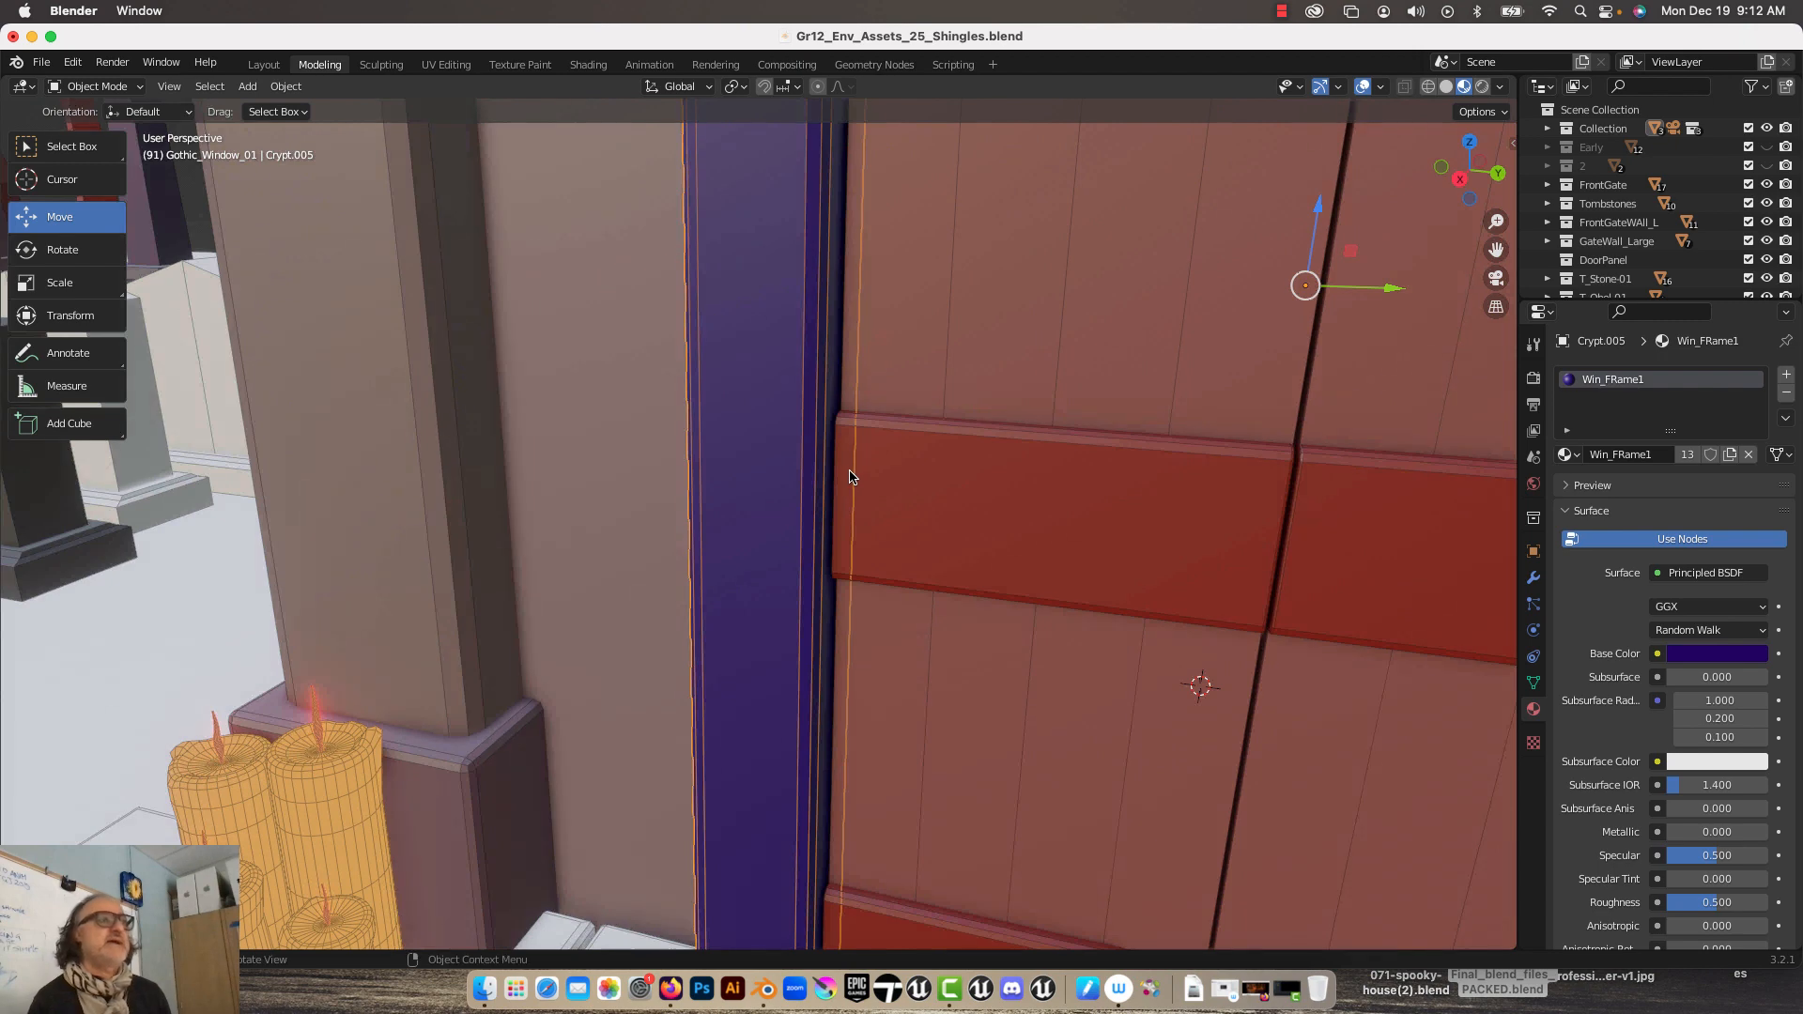
key("Tab")
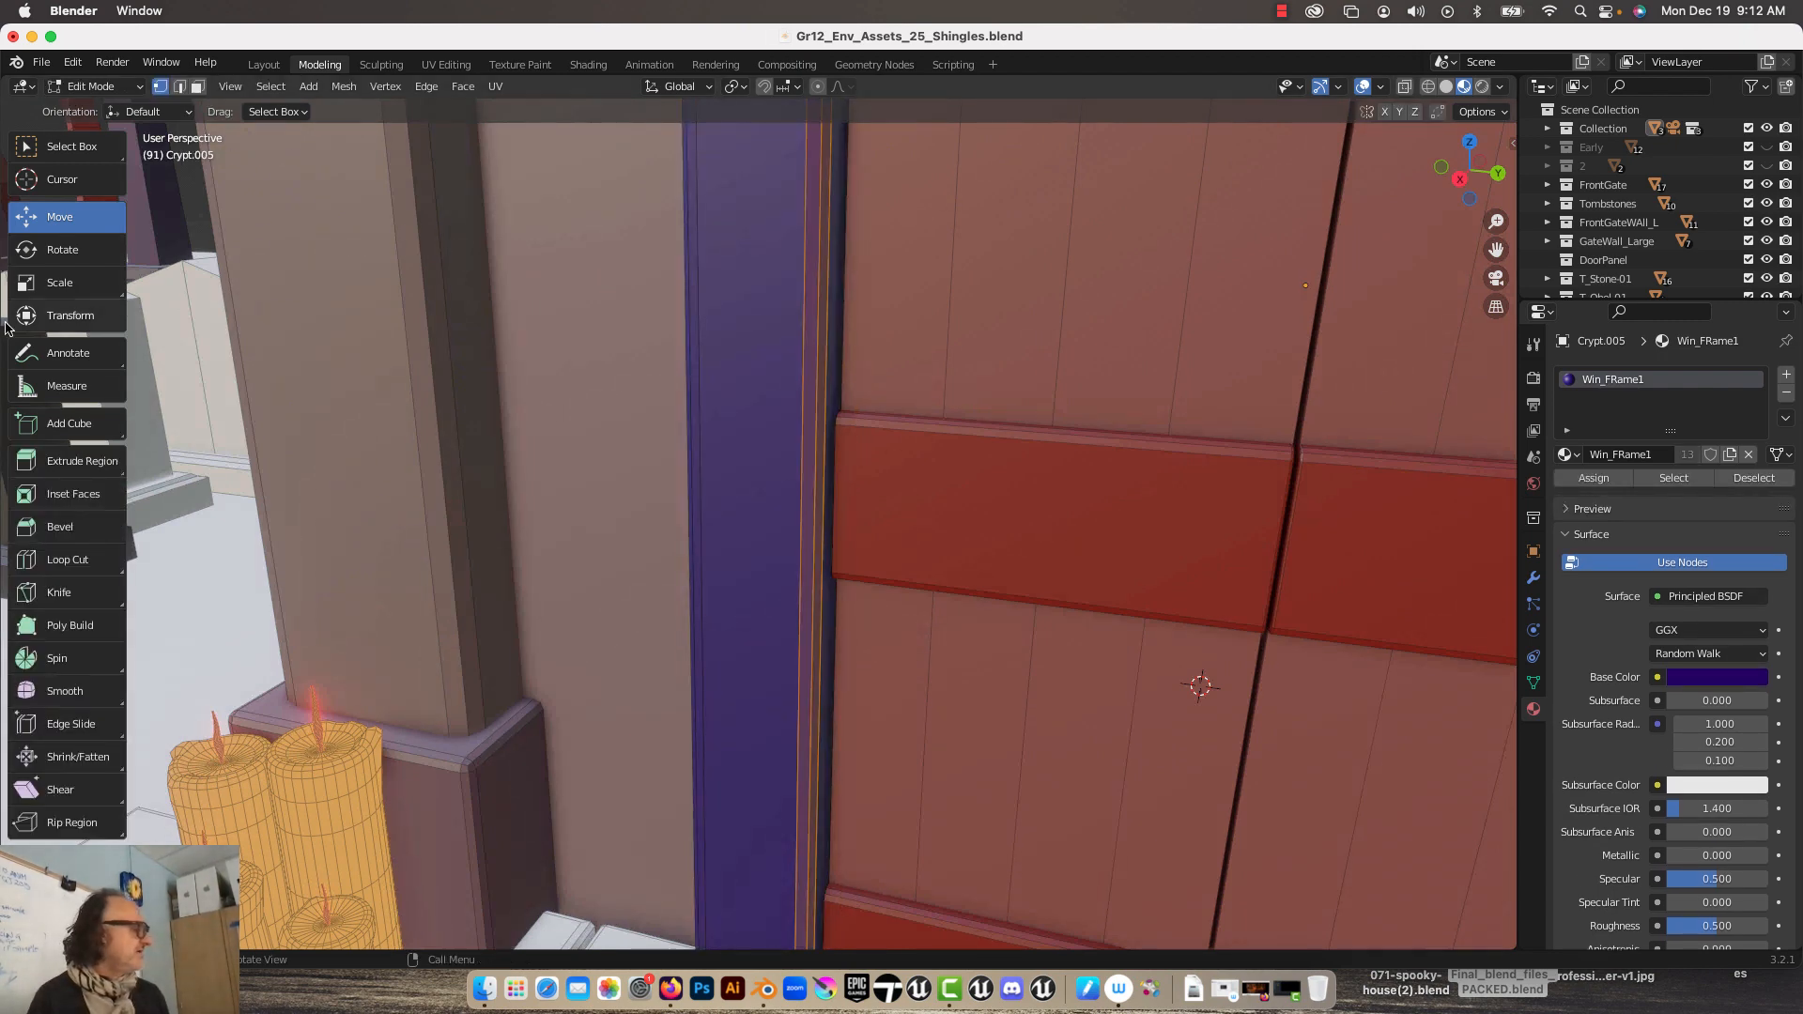
Step: Add a single loop cut across the purple door-frame post, level with the adjacent red door brace
left_click(59, 559)
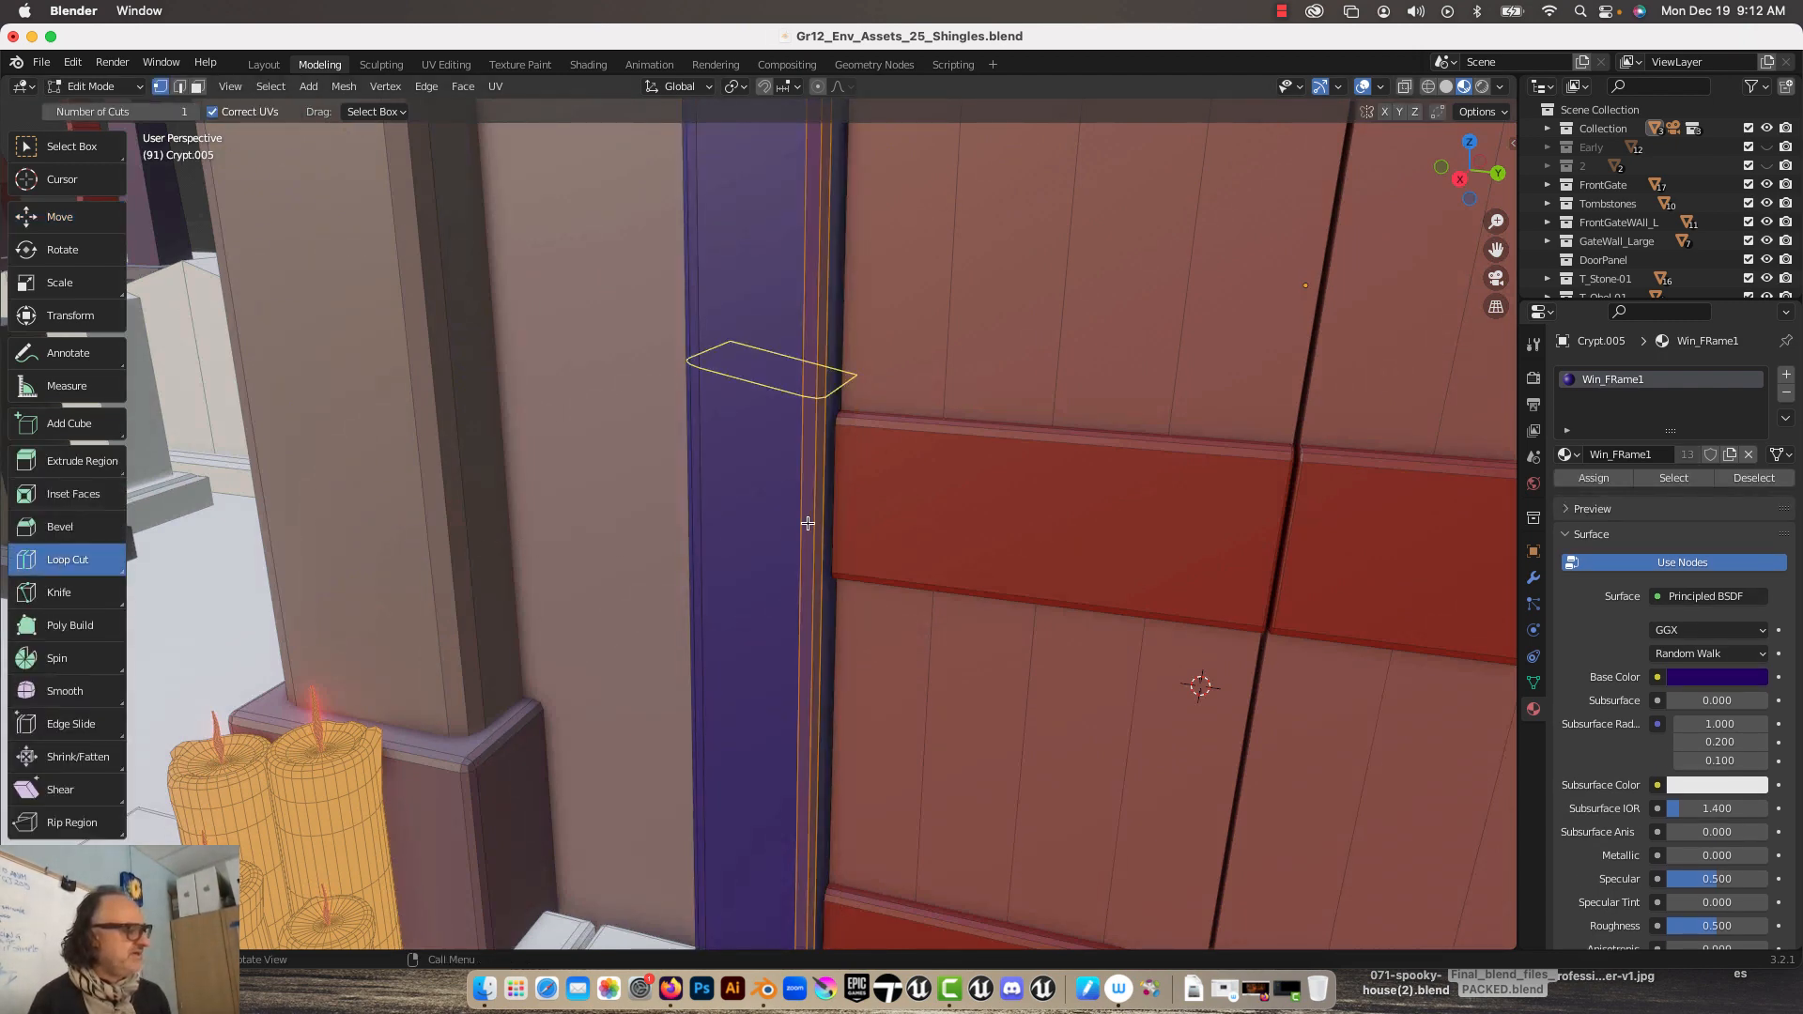
left_click_drag(817, 482, 792, 620)
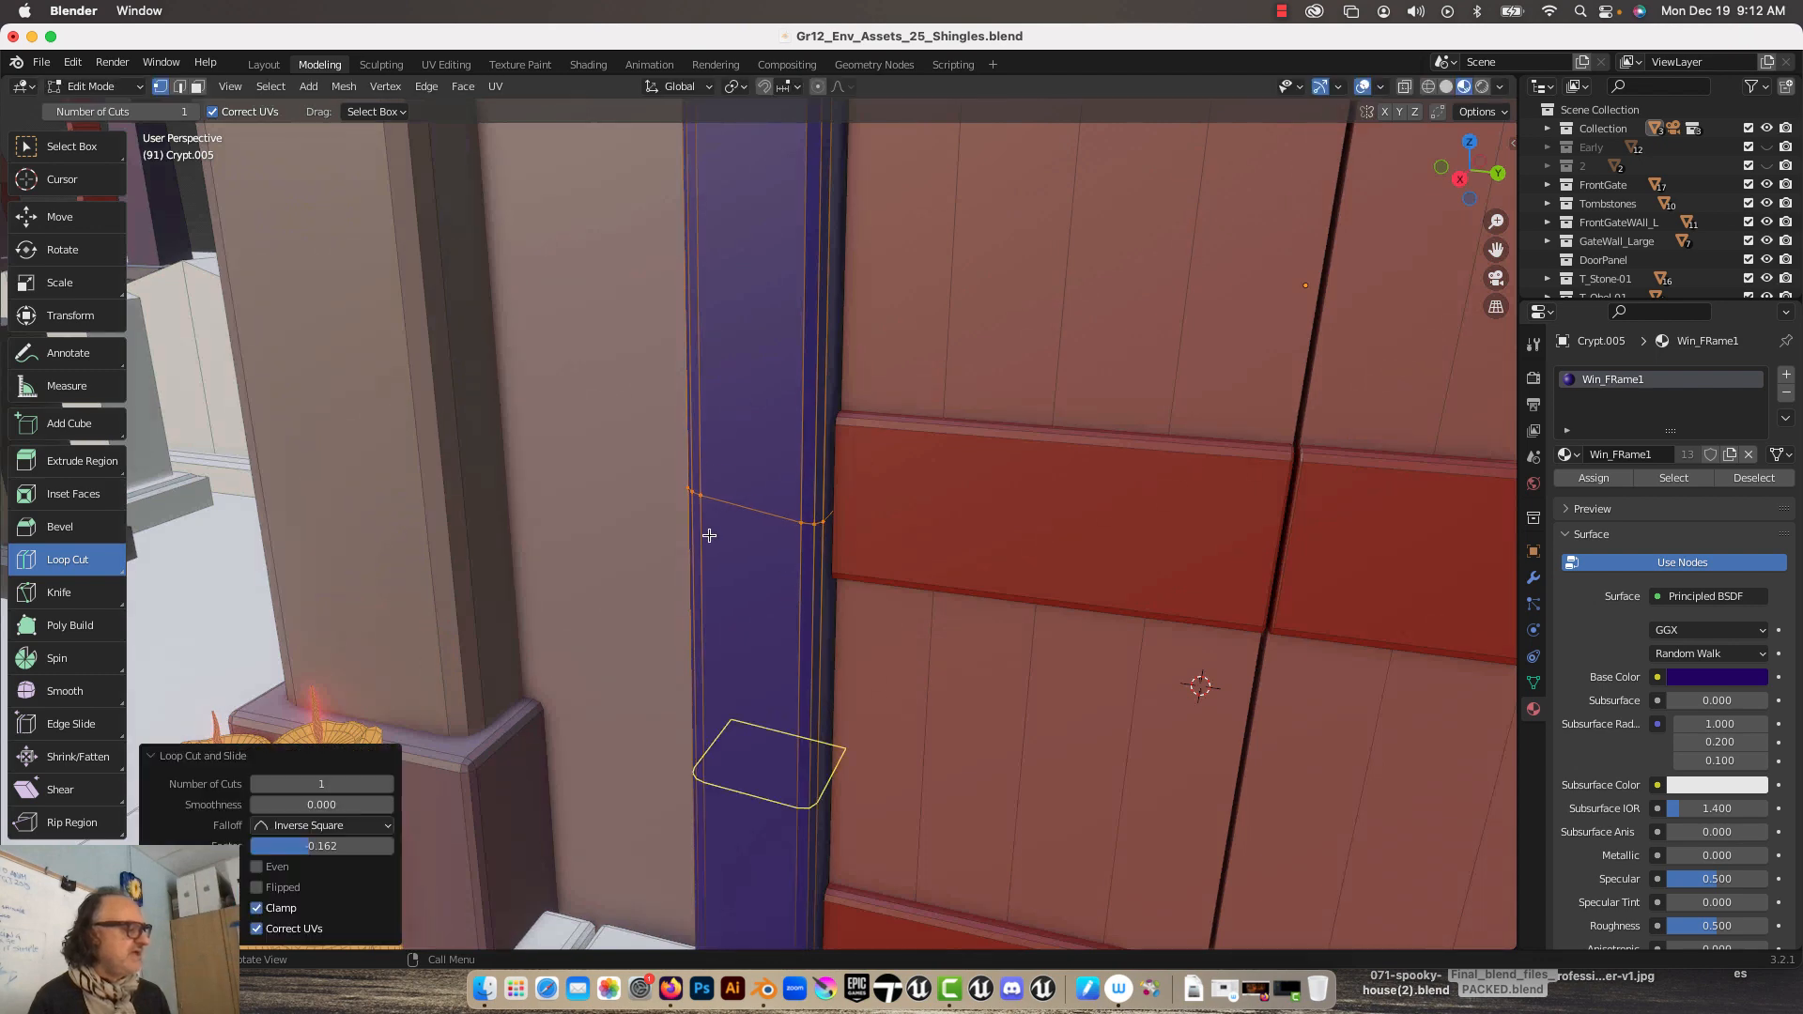
left_click(59, 217)
Step: Bevel the new loop's edges on the post's front, chamfer and door-side faces with a 0.00898 m width and 2 segments
left_click(180, 87)
scroll(827, 490, "up", 9)
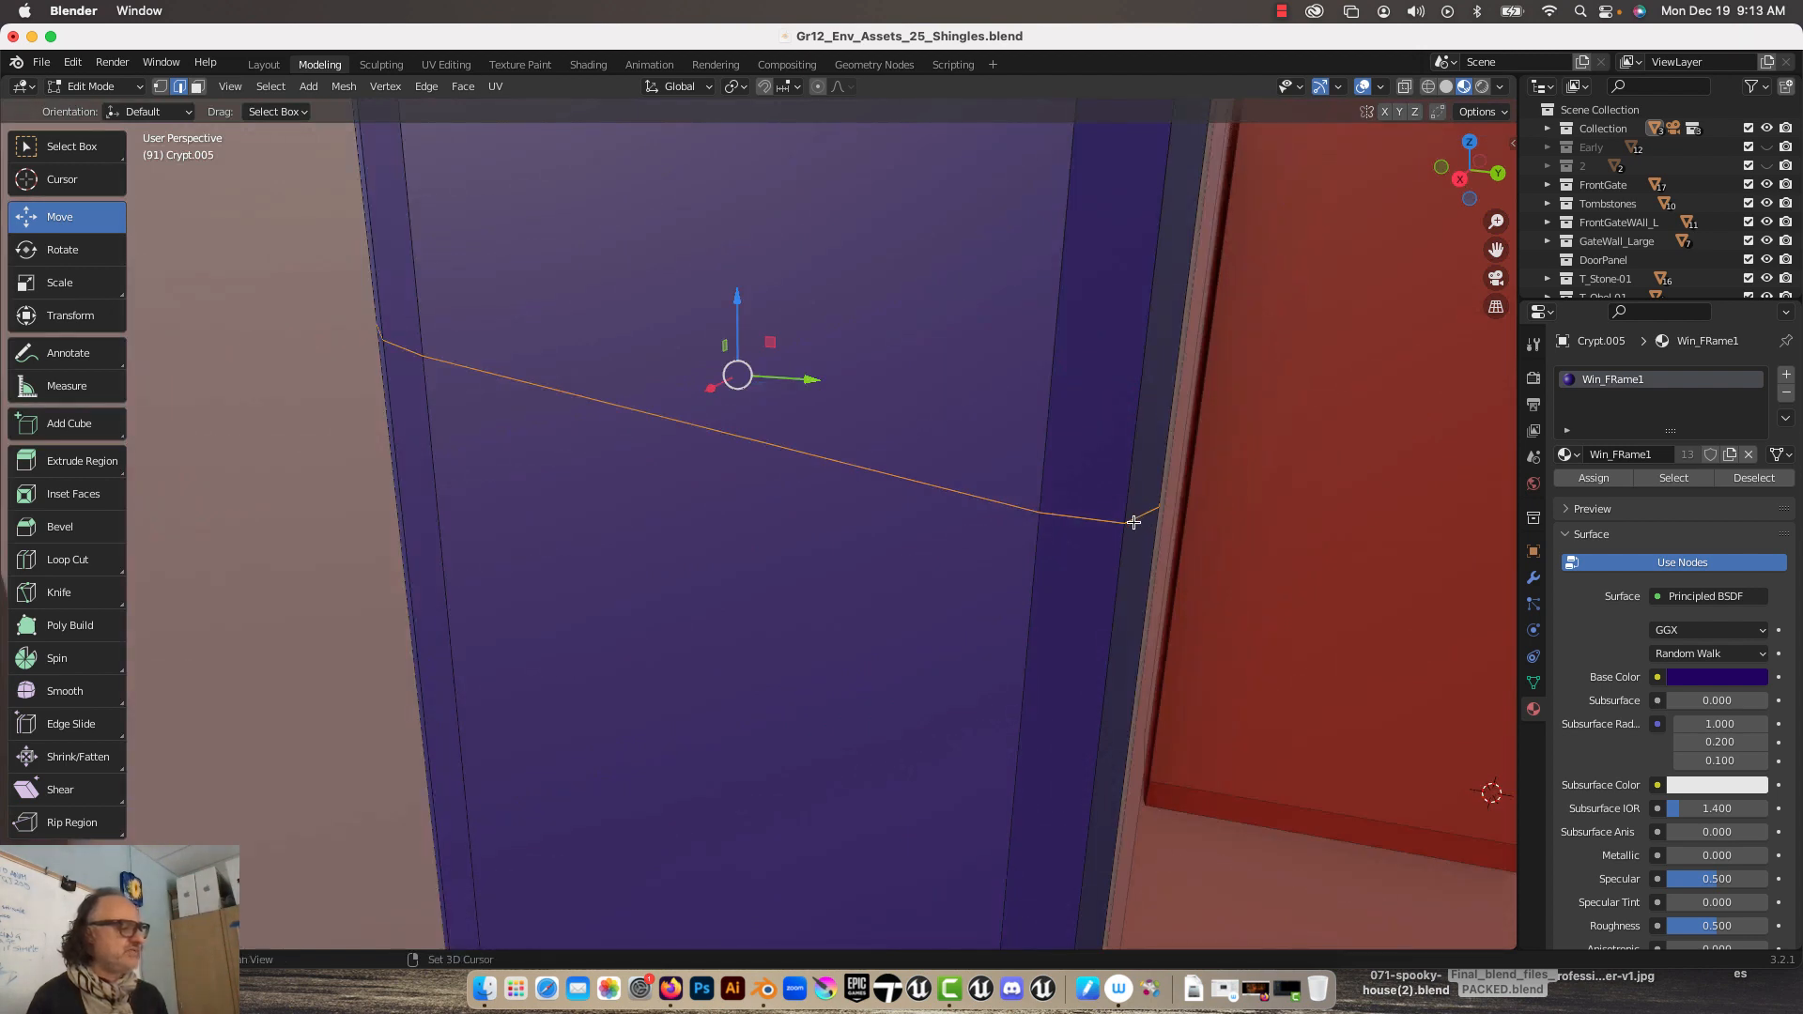
left_click(1108, 521)
left_click(1113, 518, "shift")
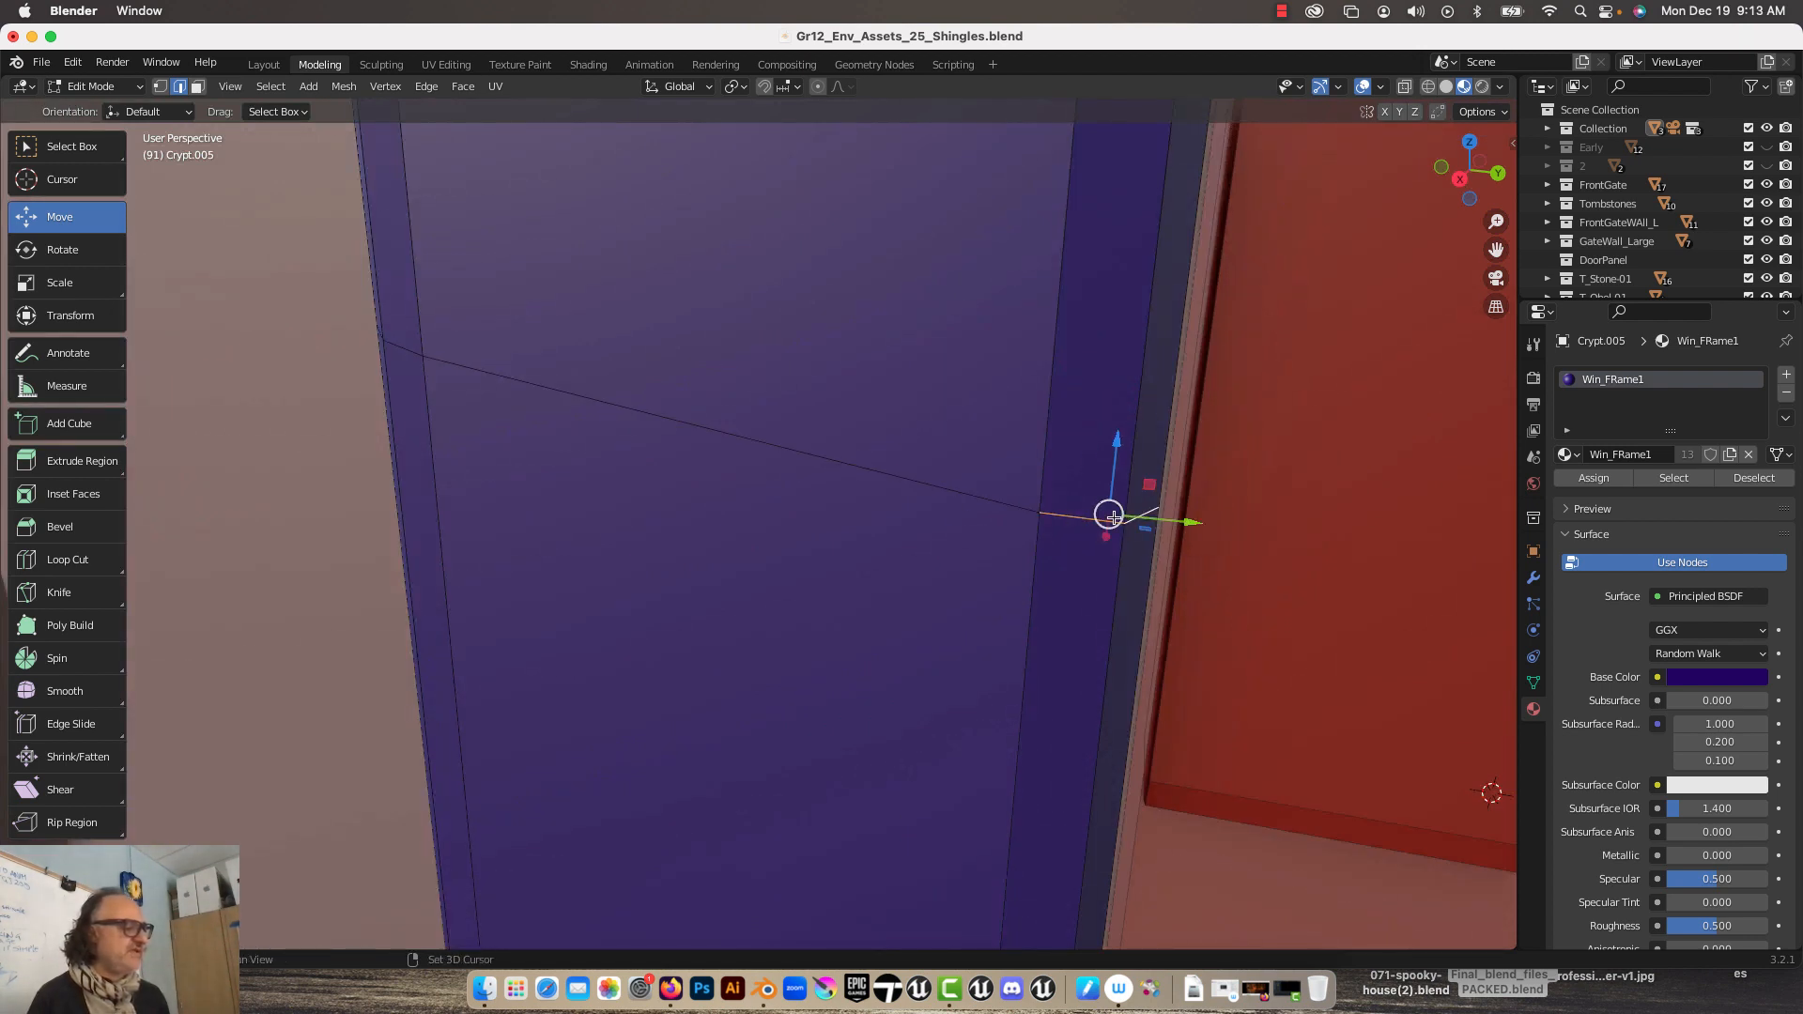
left_click(948, 487, "shift")
scroll(923, 475, "down", 5)
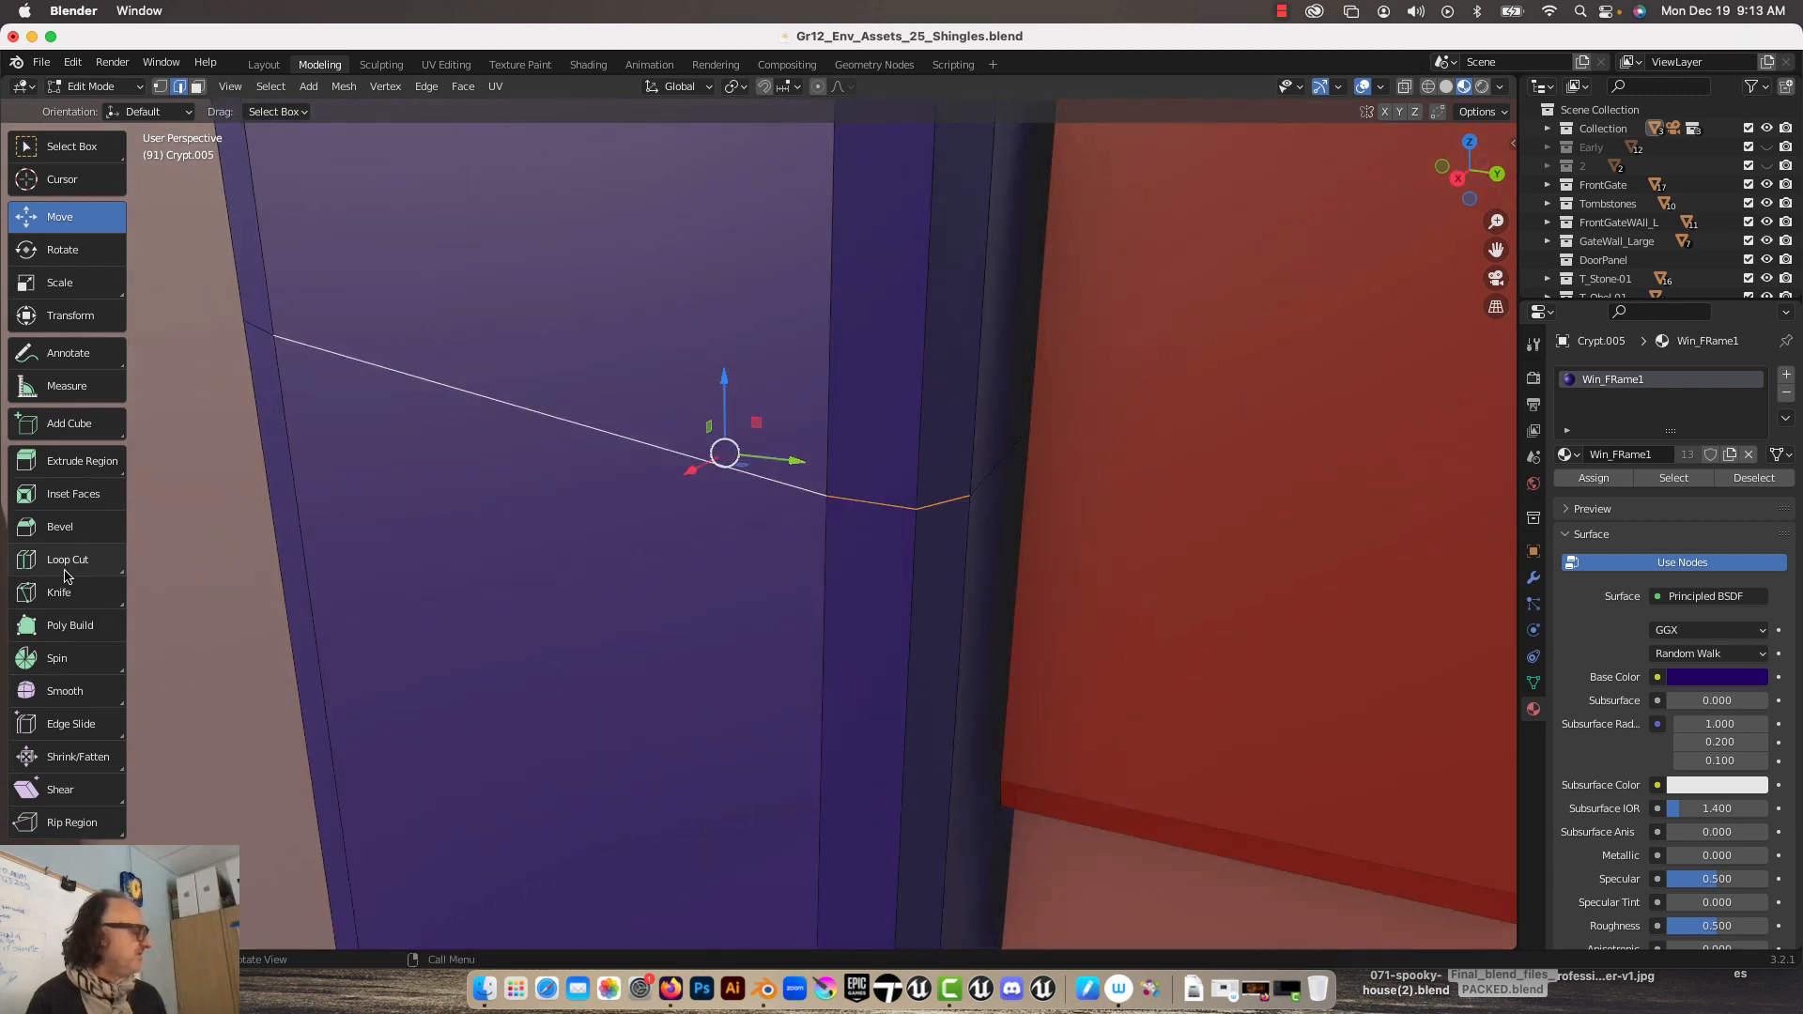
left_click(66, 527)
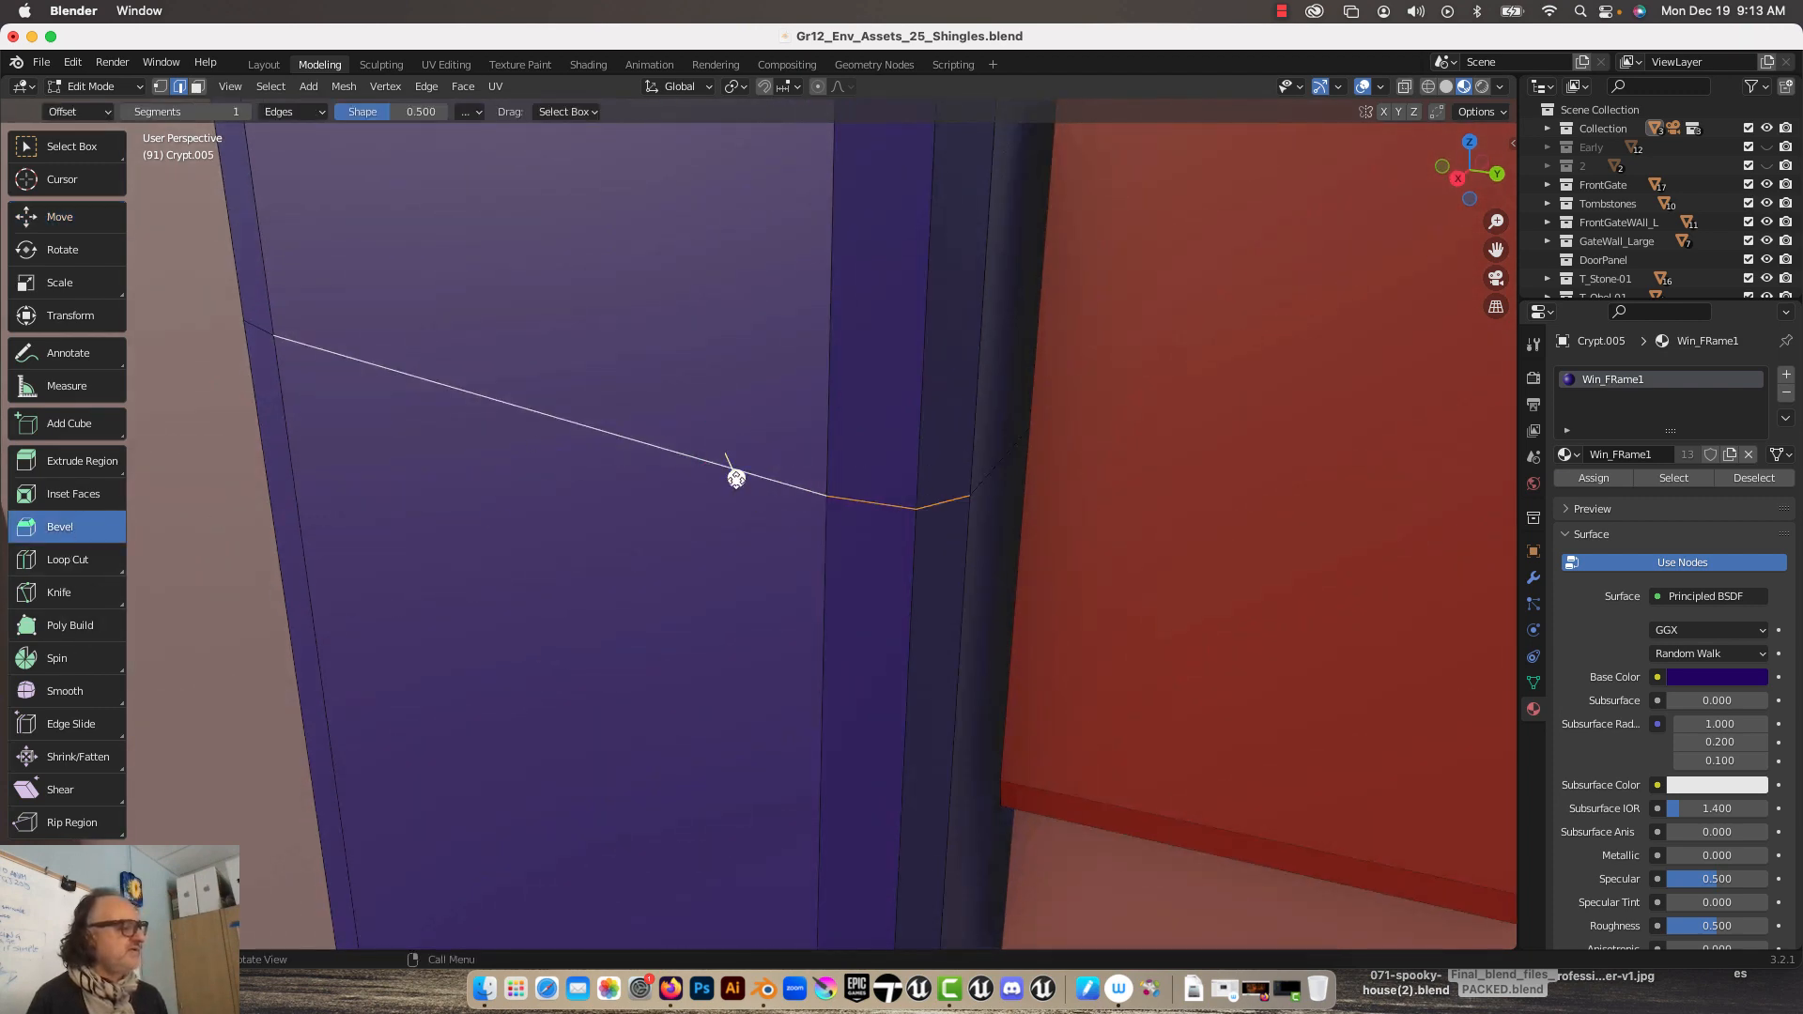
left_click_drag(724, 471, 740, 505)
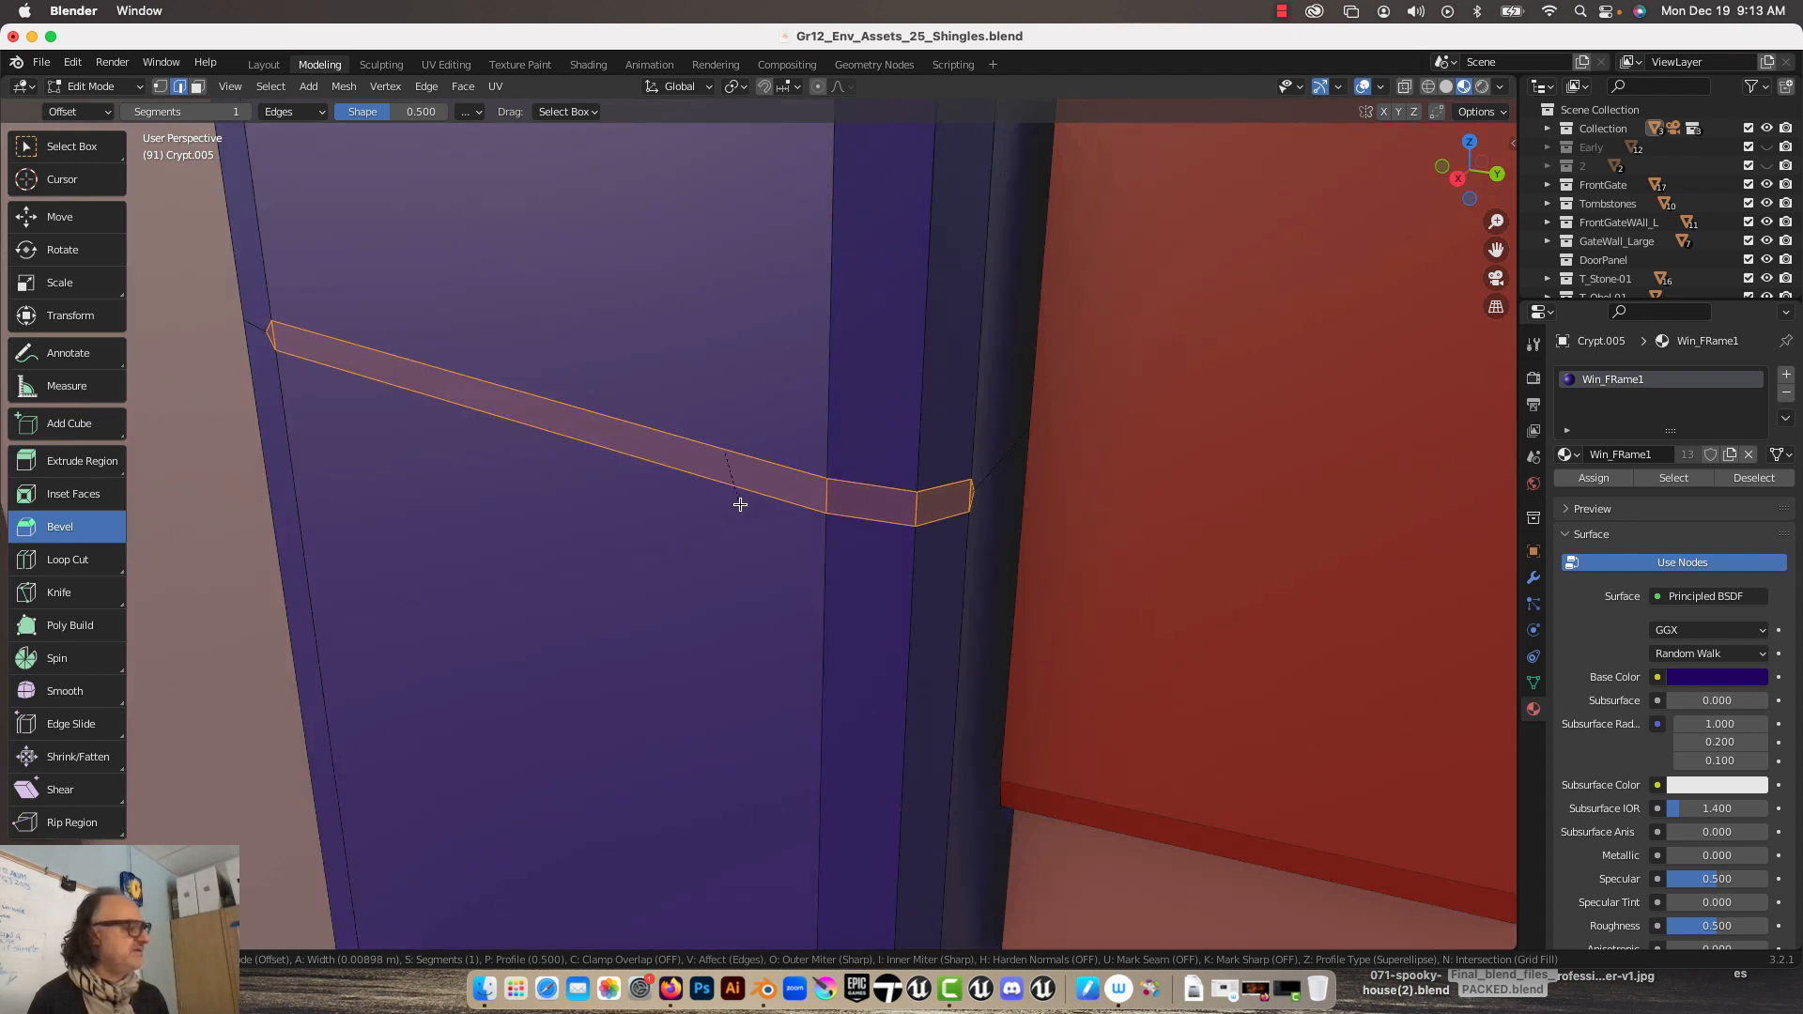
left_click(389, 664)
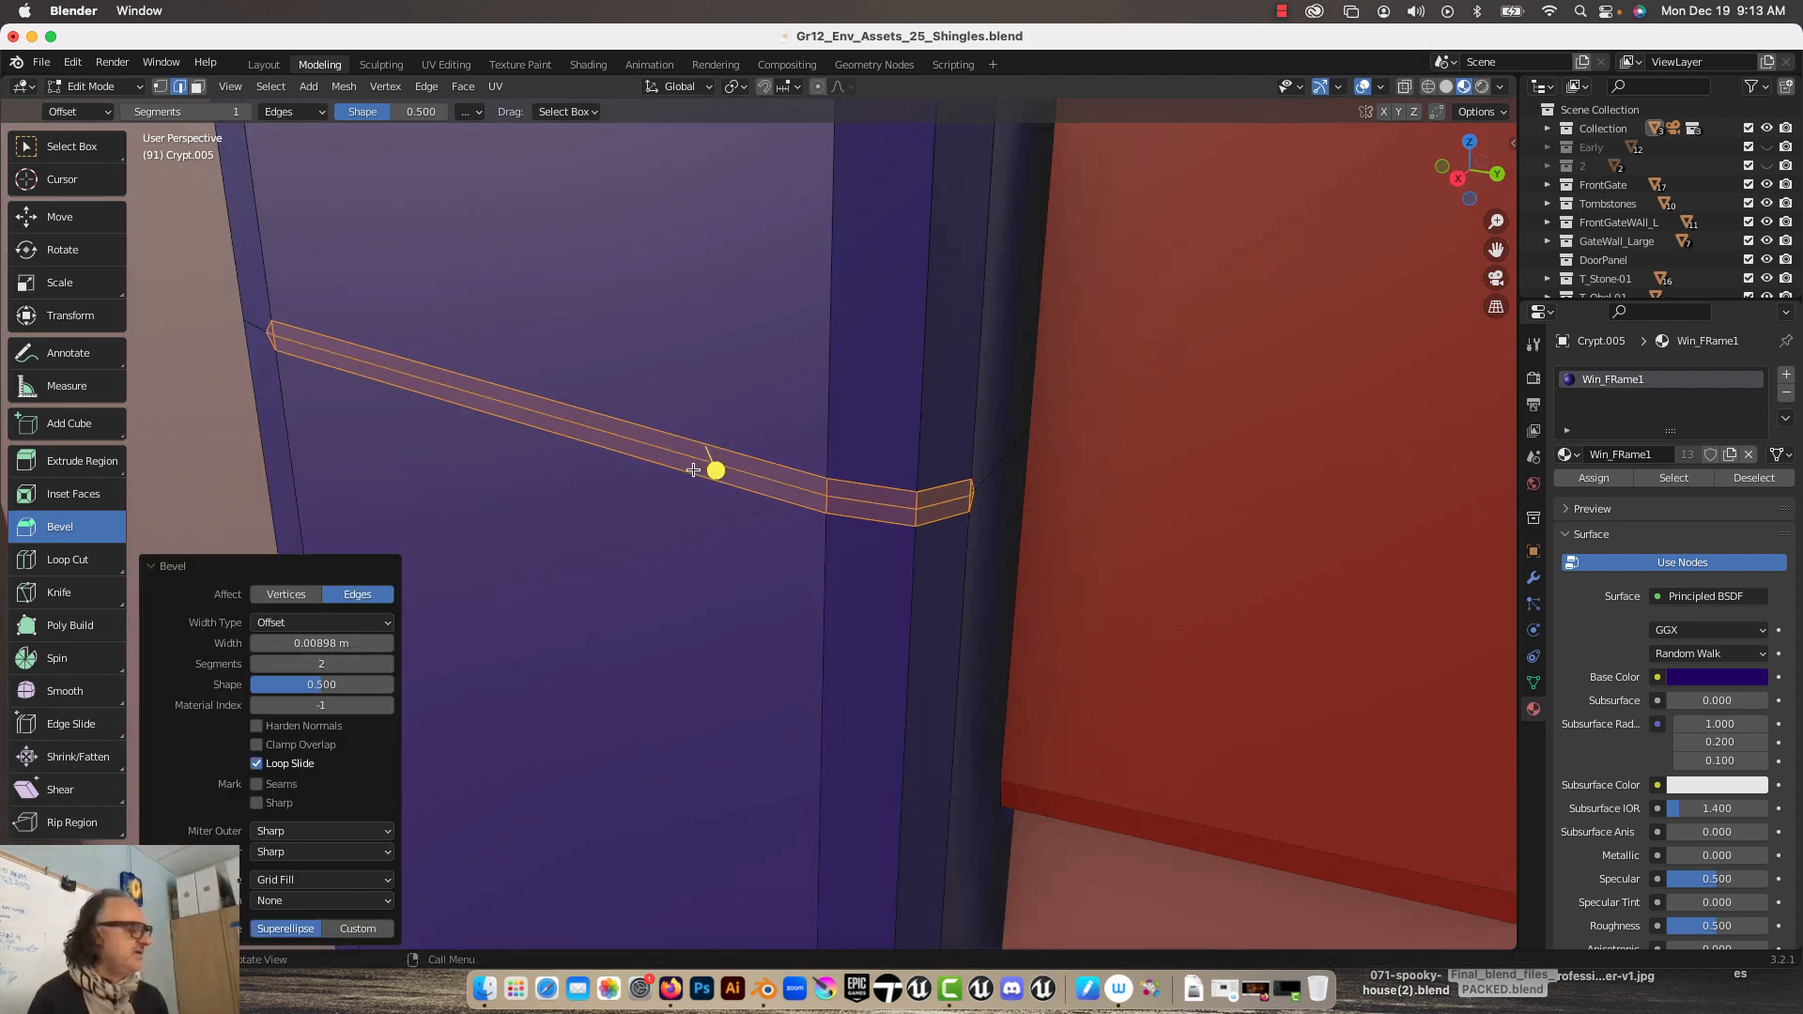
Step: Sink the bevel's middle edge on the post's chamfer face by moving it about -0.0034 m along X to form a crack
left_click(52, 217)
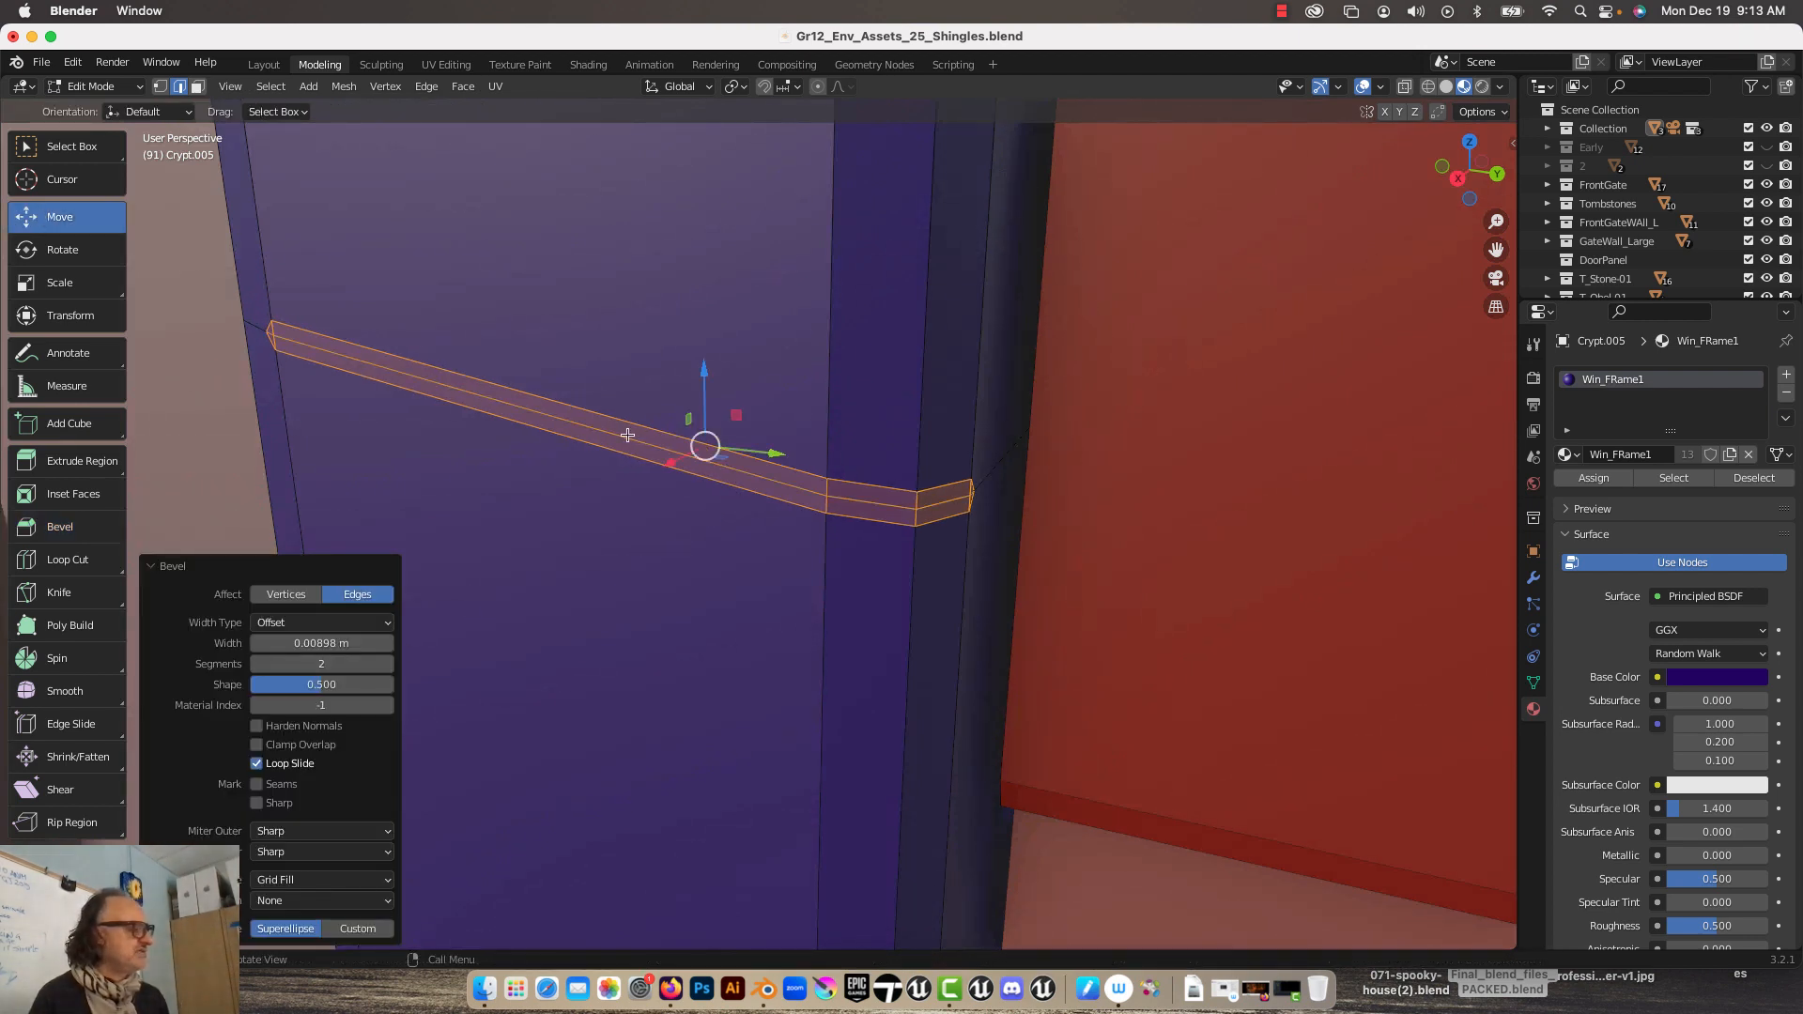
left_click(811, 495)
left_click(856, 501)
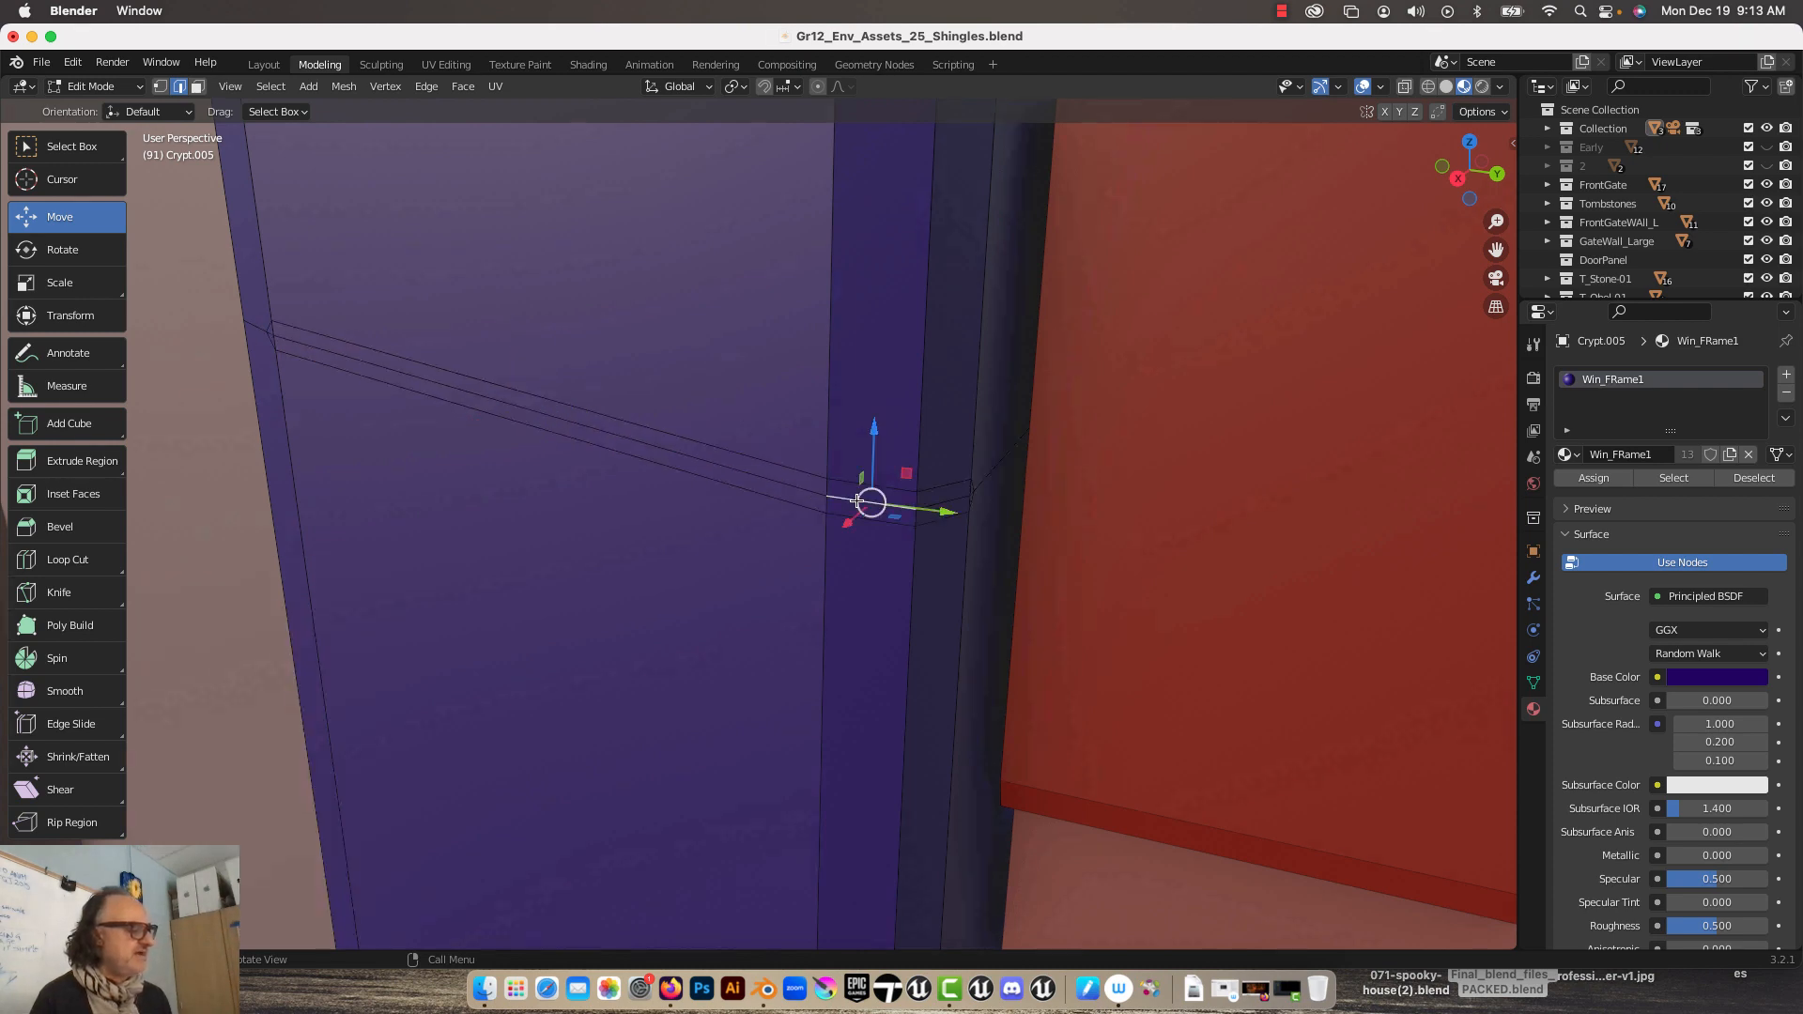
middle_click_drag(821, 498, 836, 559)
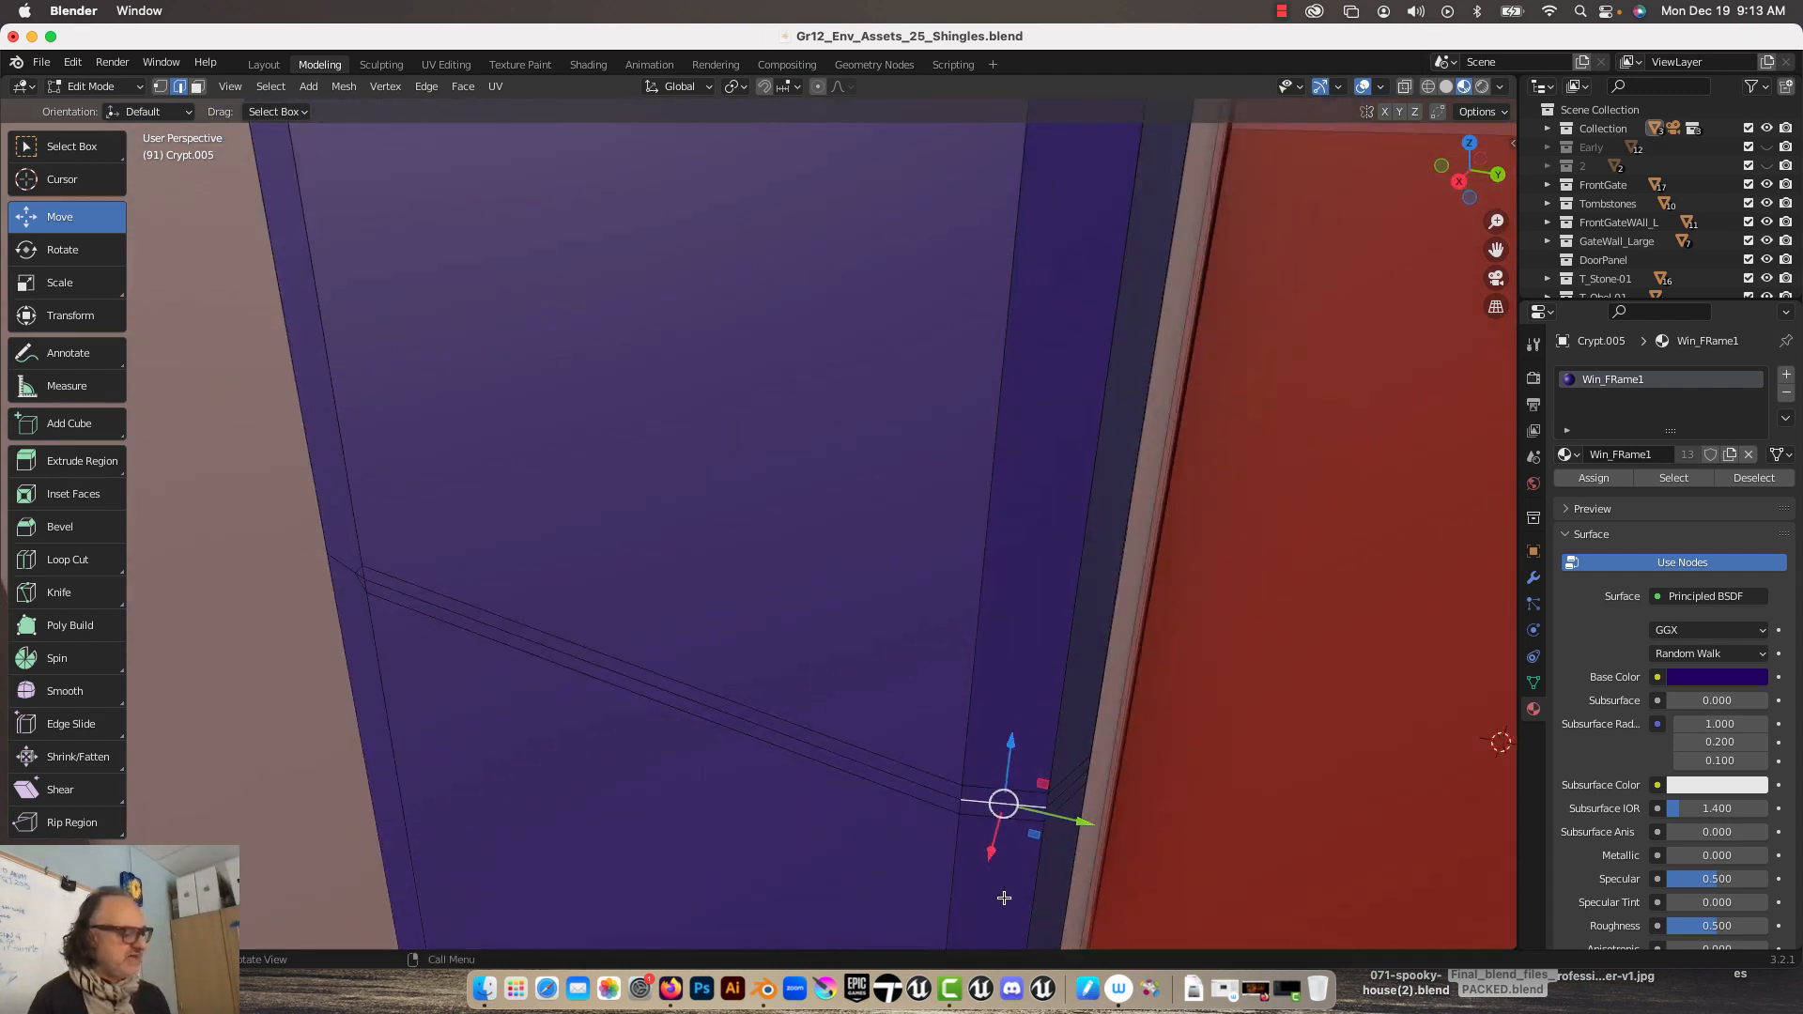
left_click_drag(993, 857, 994, 845)
middle_click_drag(993, 845, 971, 837)
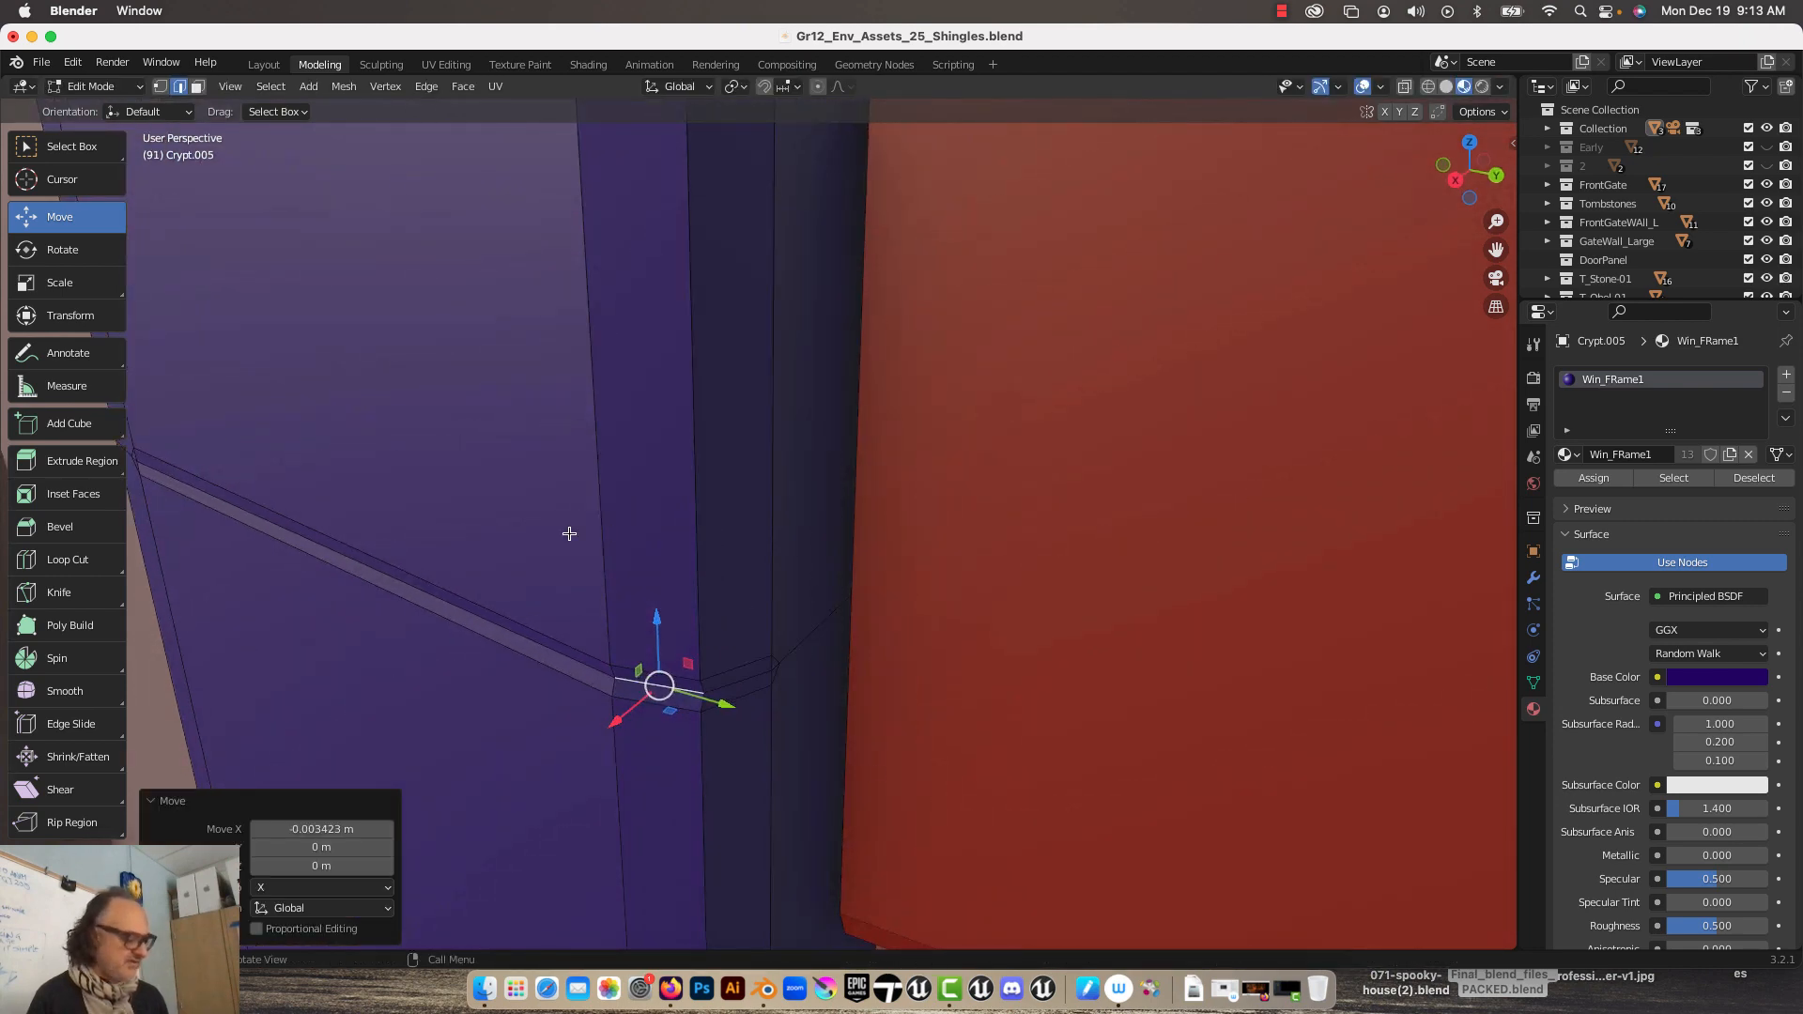
Step: Change to vertex selection, view the frame crack from farther away, and return to Object Mode
key("1")
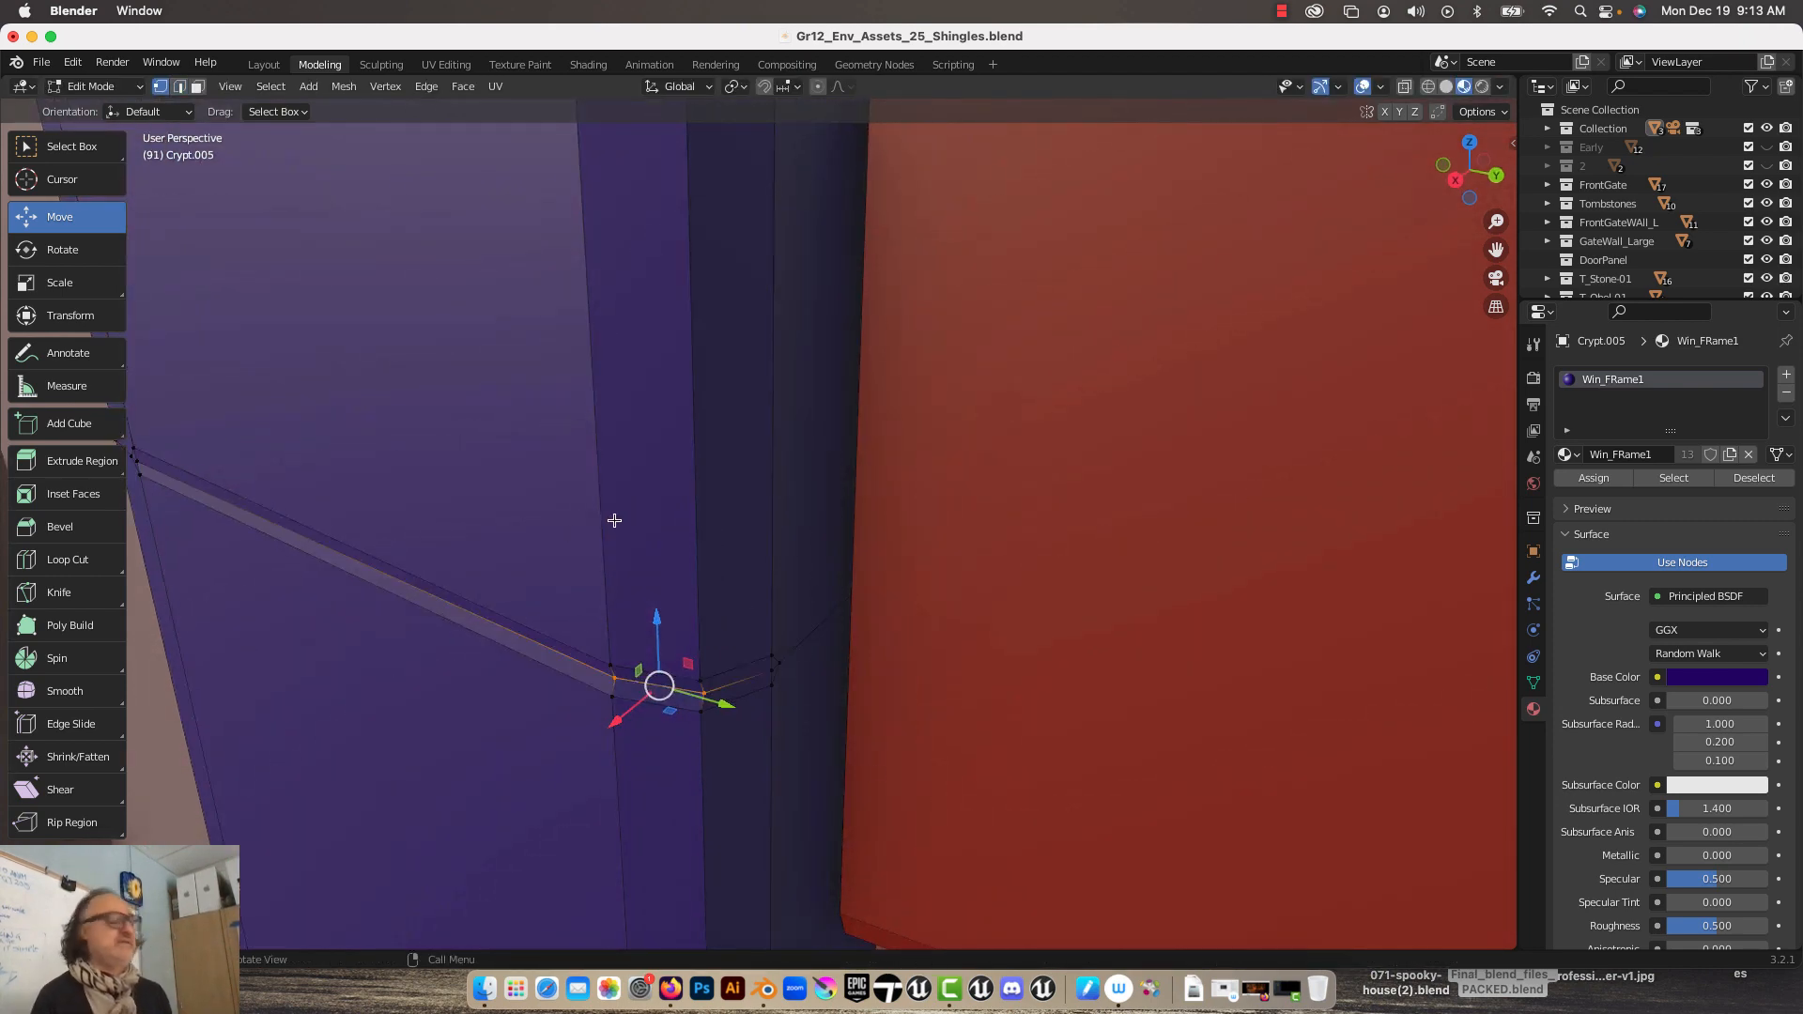
scroll(615, 520, "down", 5)
middle_click_drag(612, 520, 608, 552)
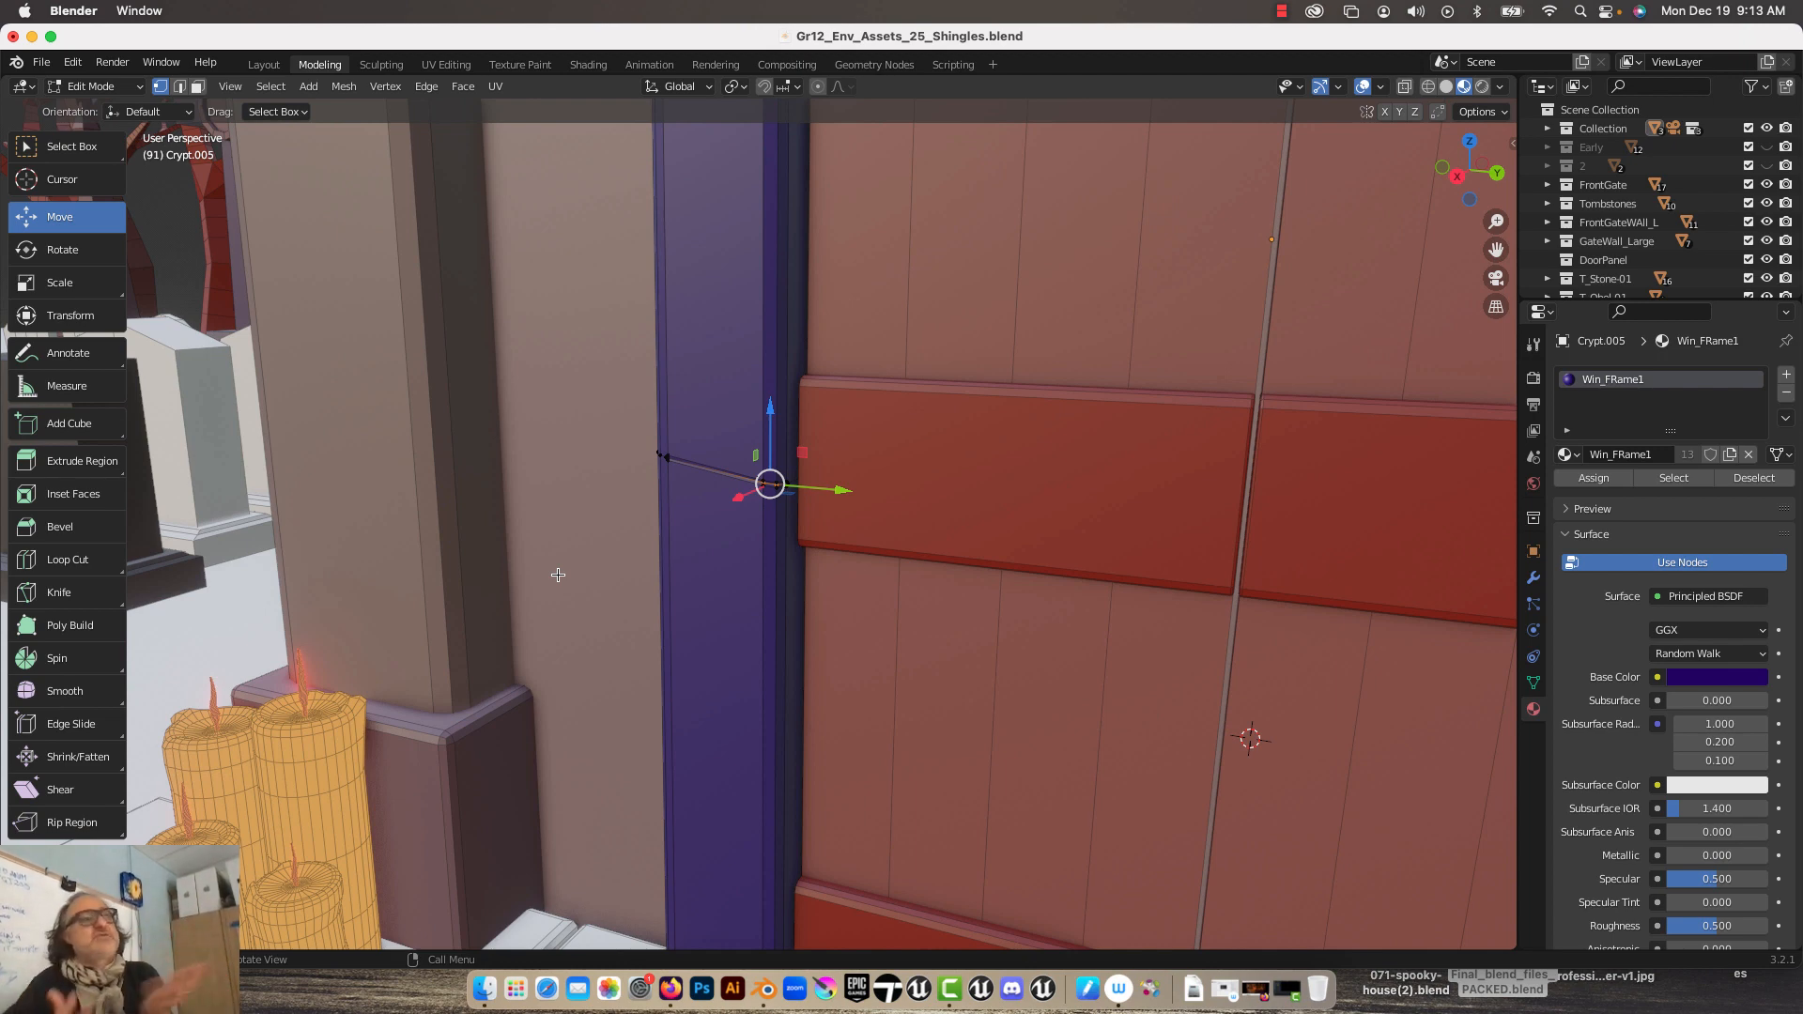
key("Tab")
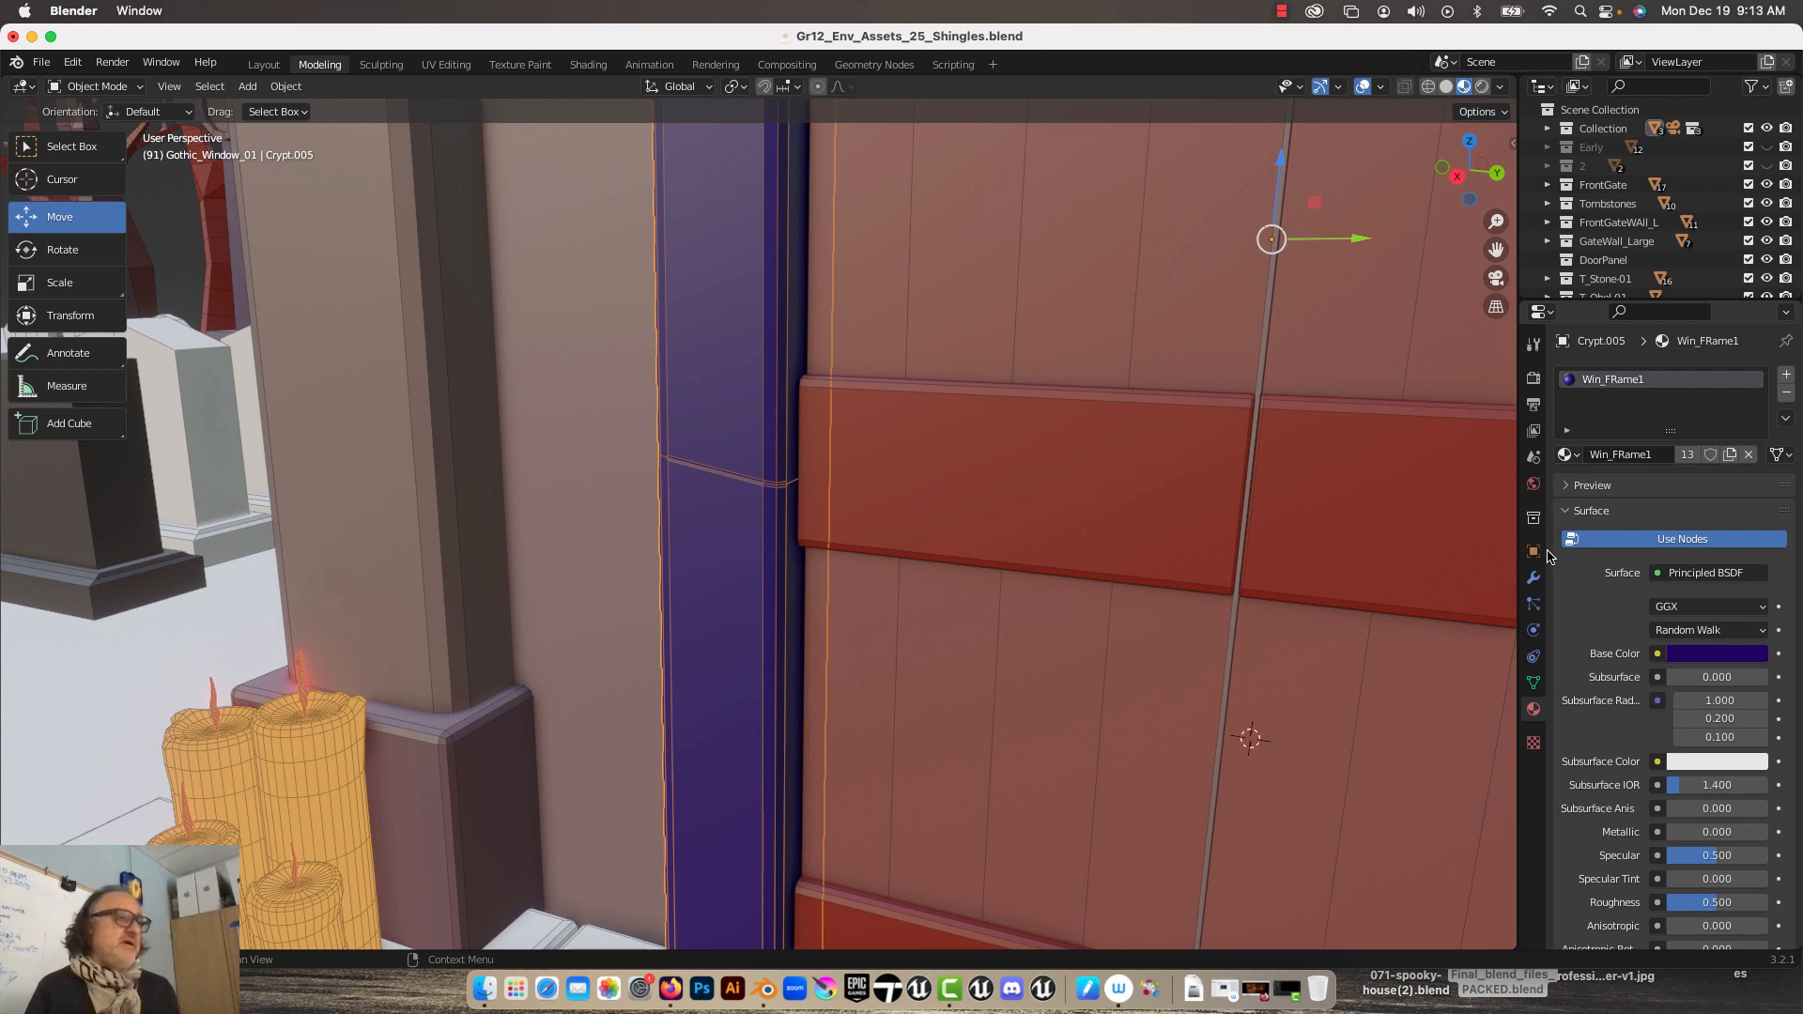
left_click(1284, 11)
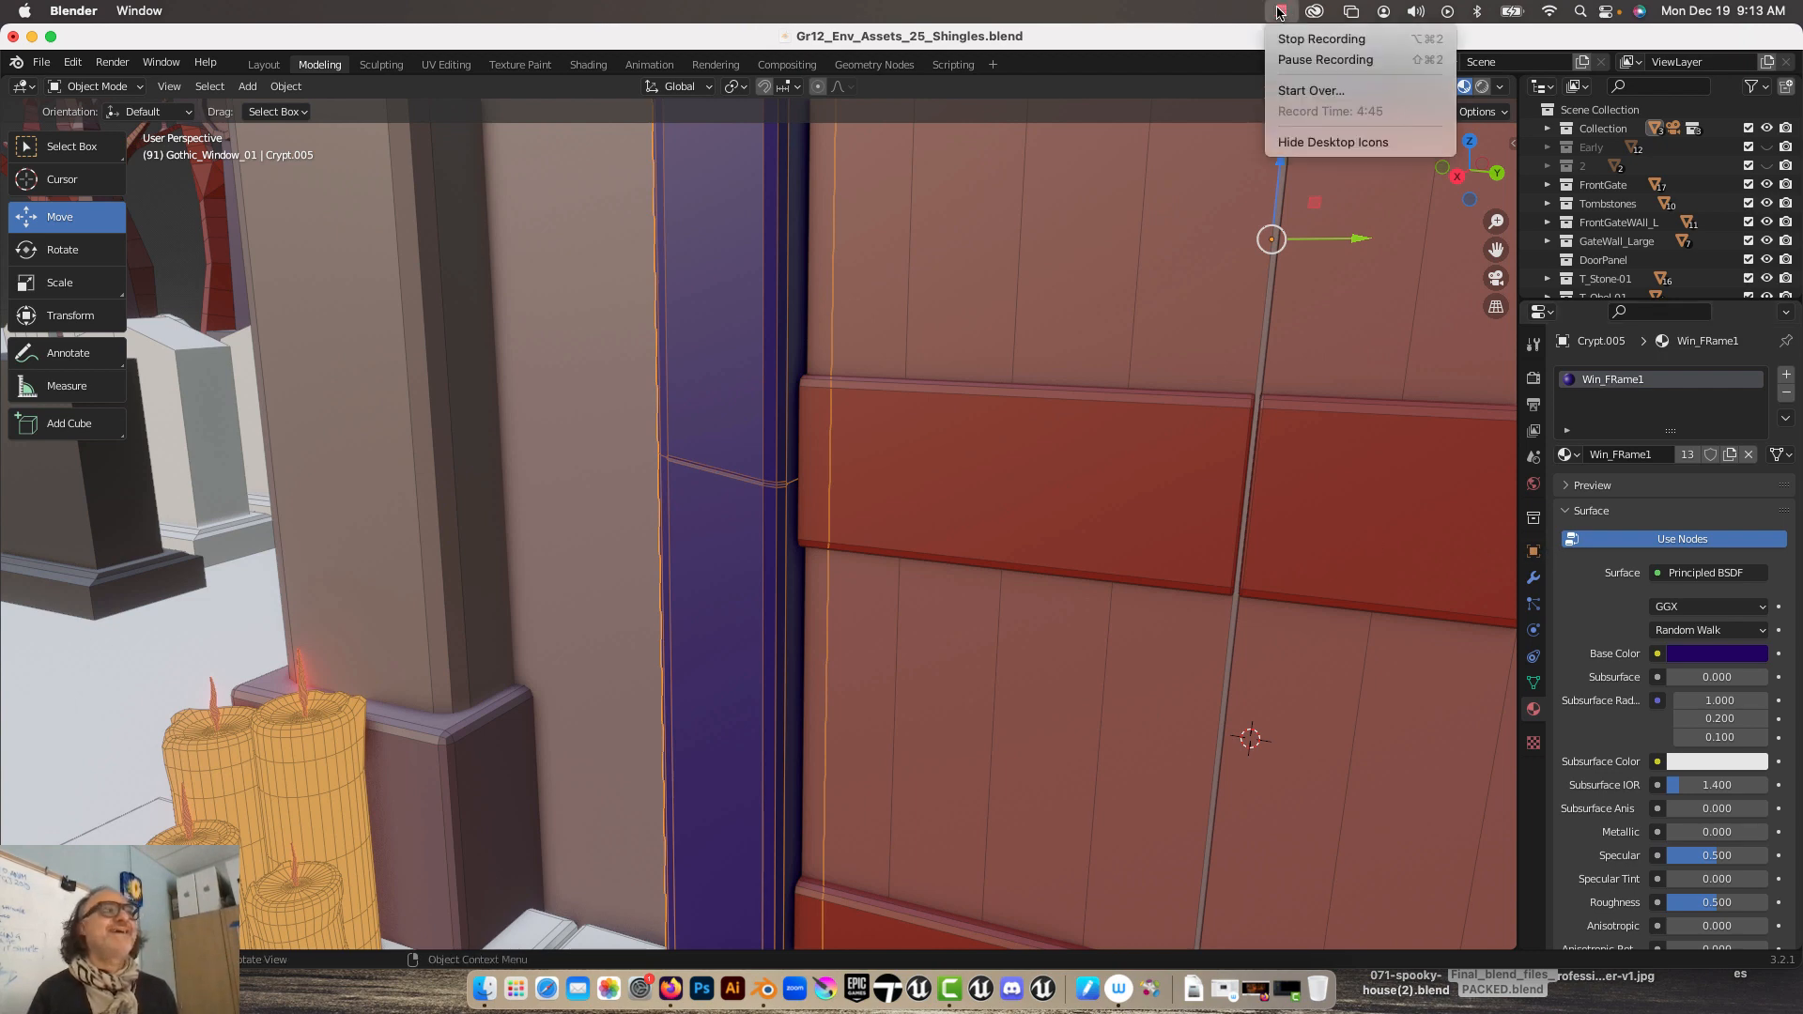